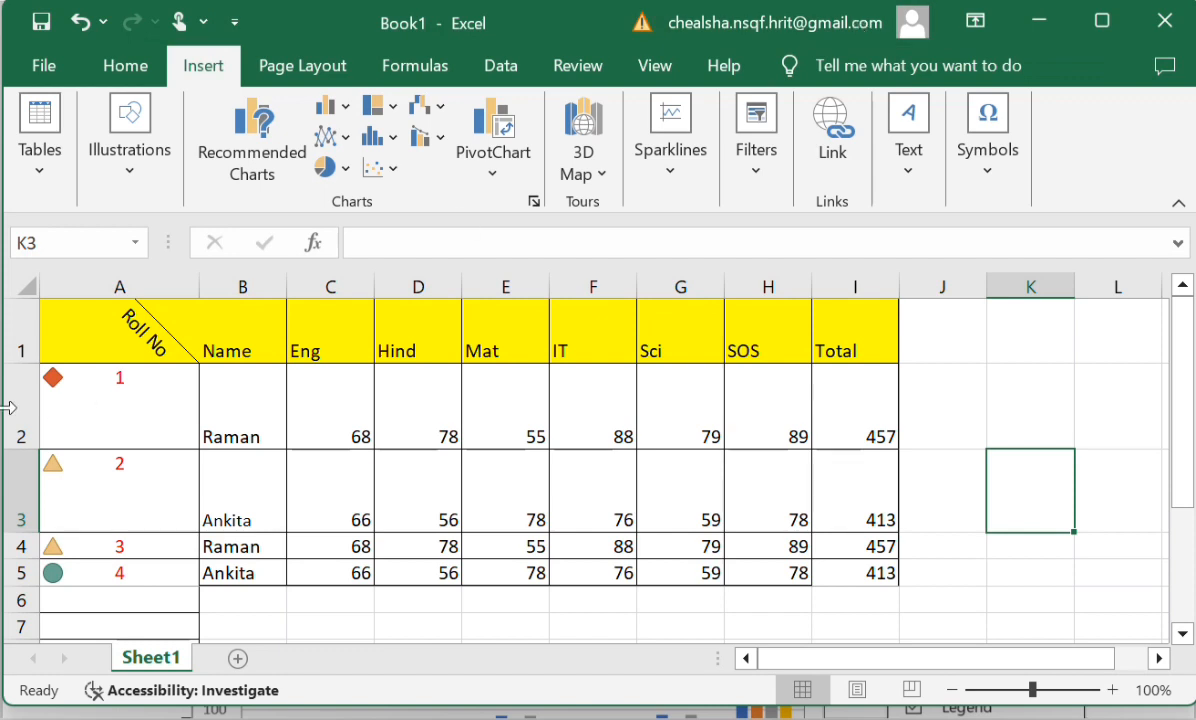
pyautogui.moveTo(107, 323); pyautogui.dragTo(870, 574)
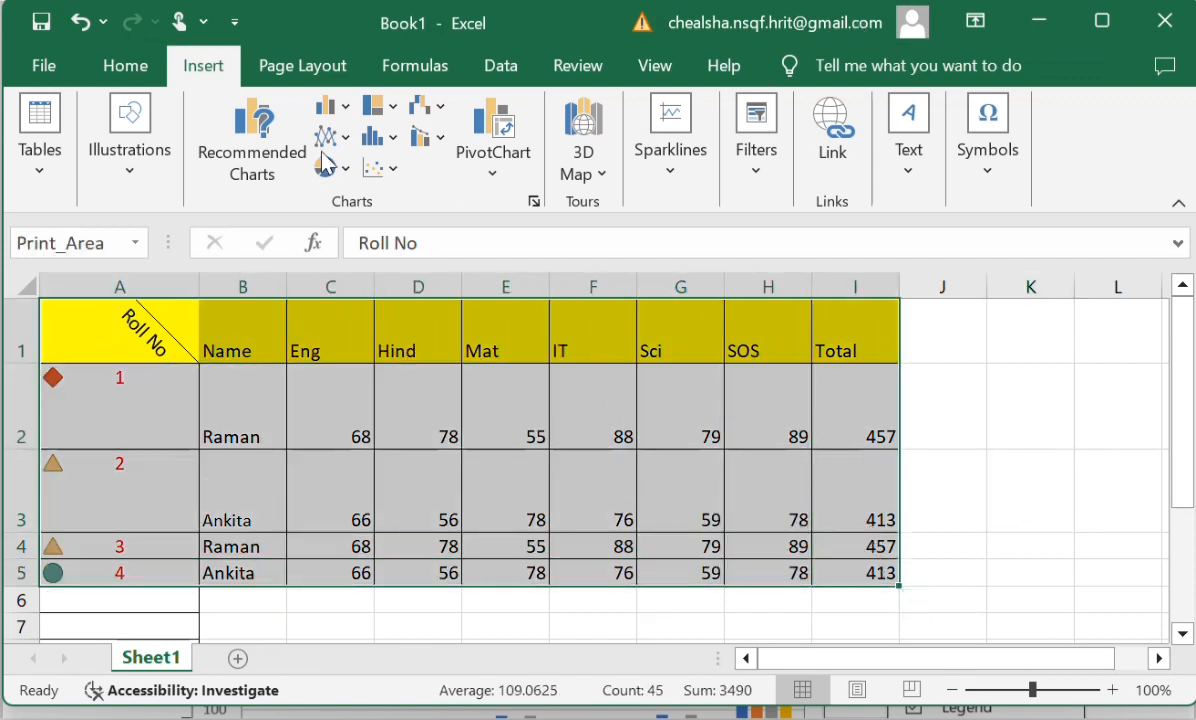
pyautogui.click(33, 160)
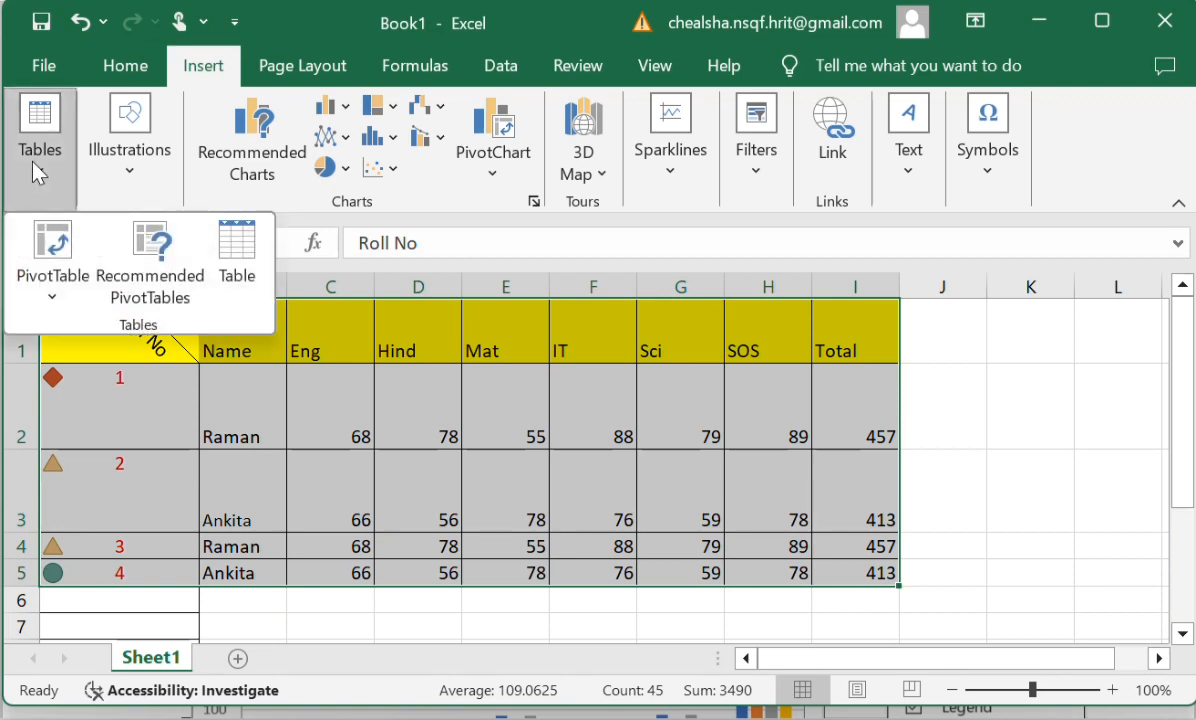
pyautogui.click(236, 258)
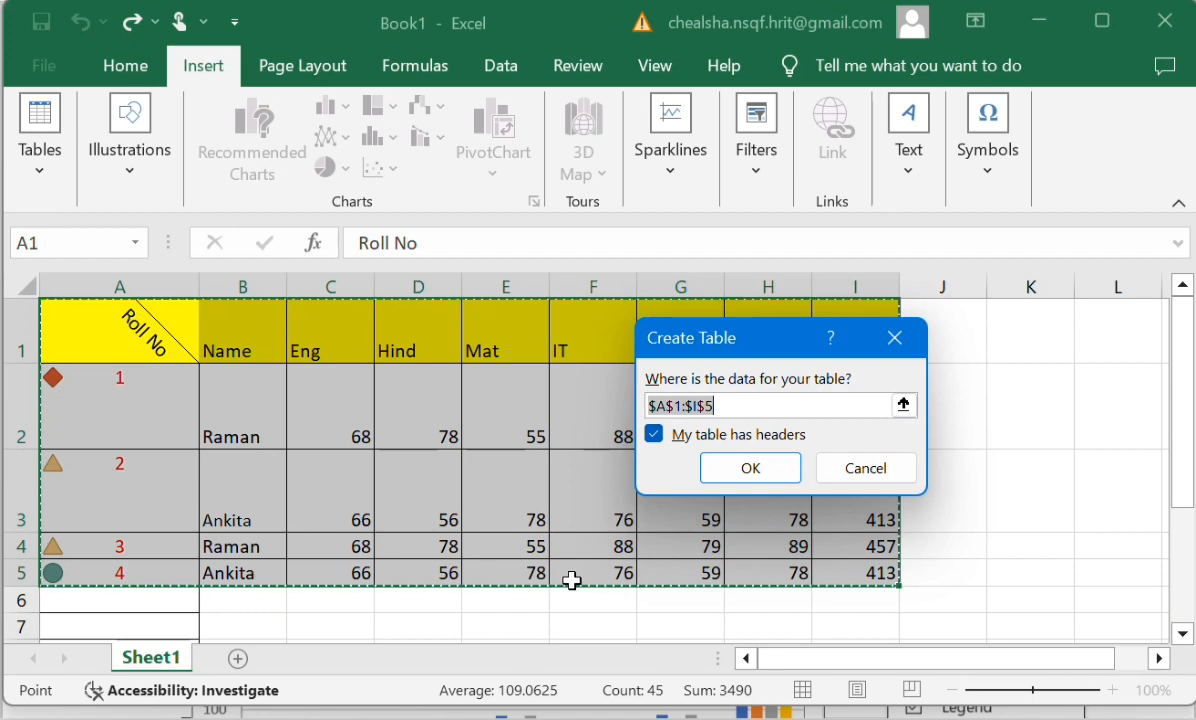
pyautogui.click(882, 468)
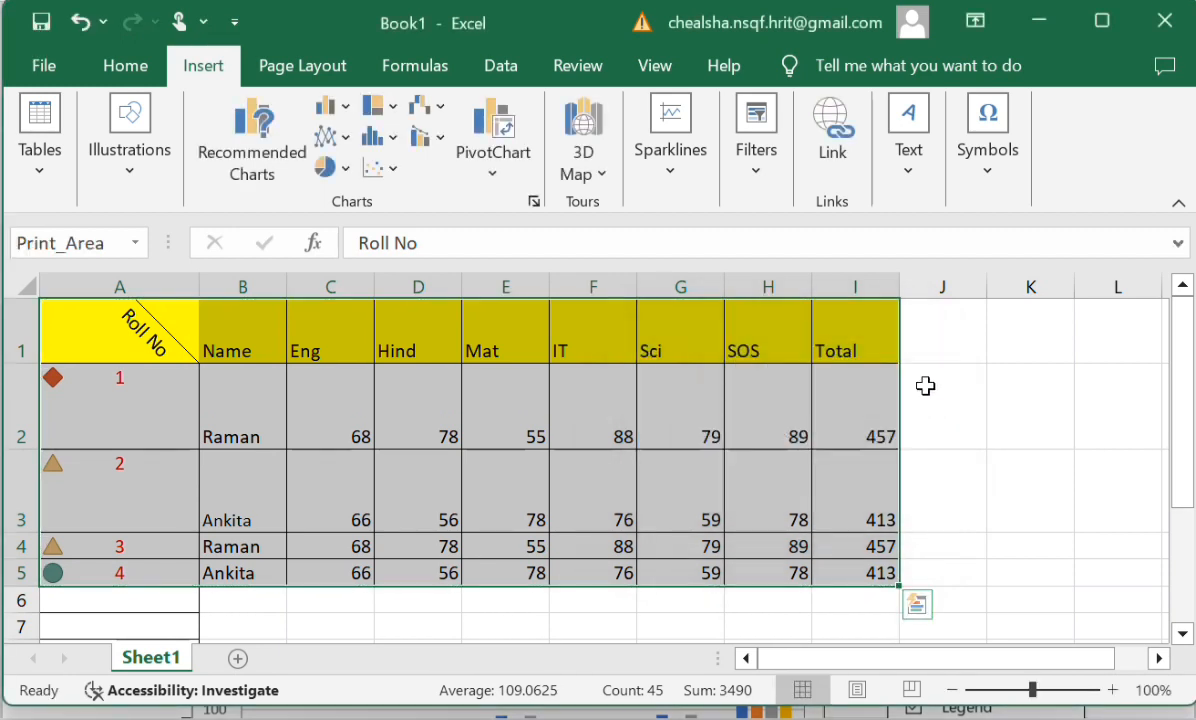
pyautogui.click(925, 386)
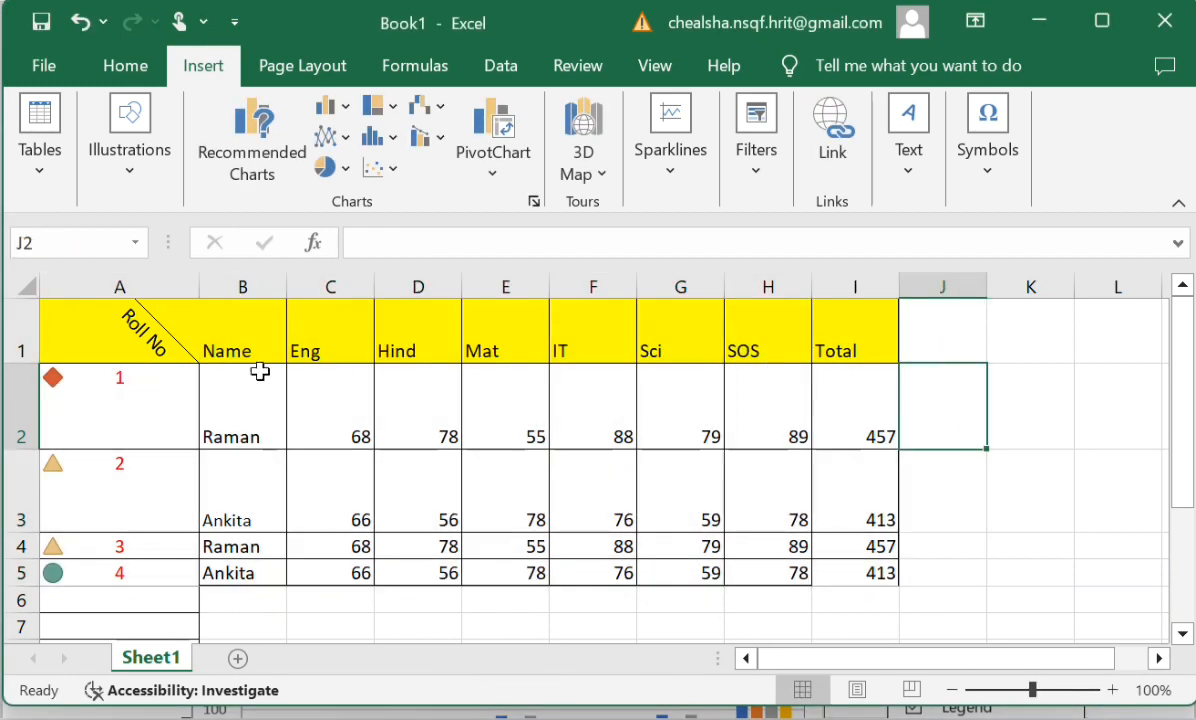
# Enter "fg" in cell J1, directly after the Total heading.
pyautogui.click(920, 316)
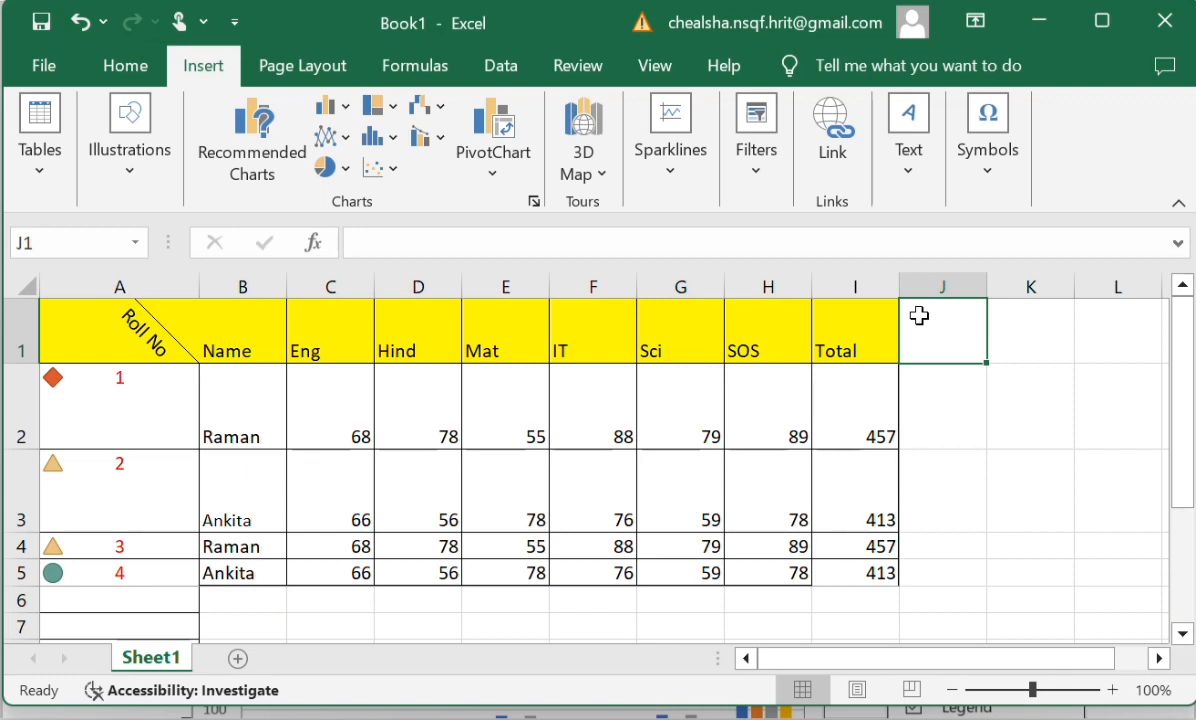
pyautogui.write('fg')
pyautogui.click(948, 426)
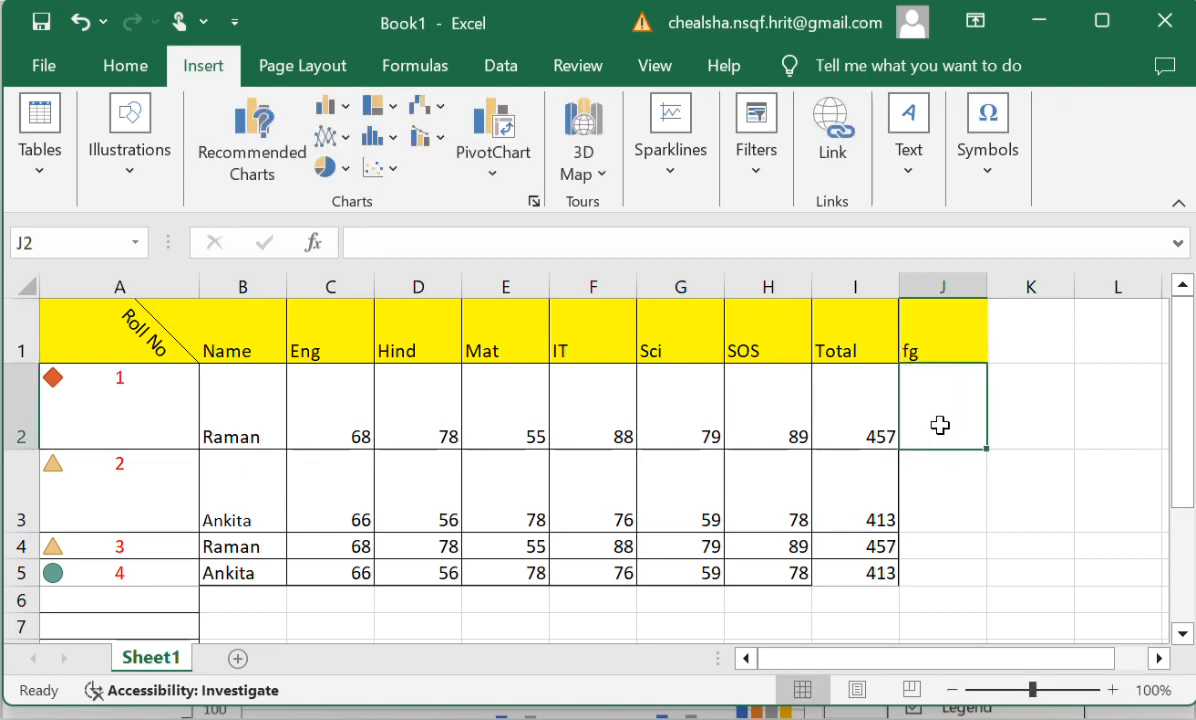
pyautogui.click(933, 355)
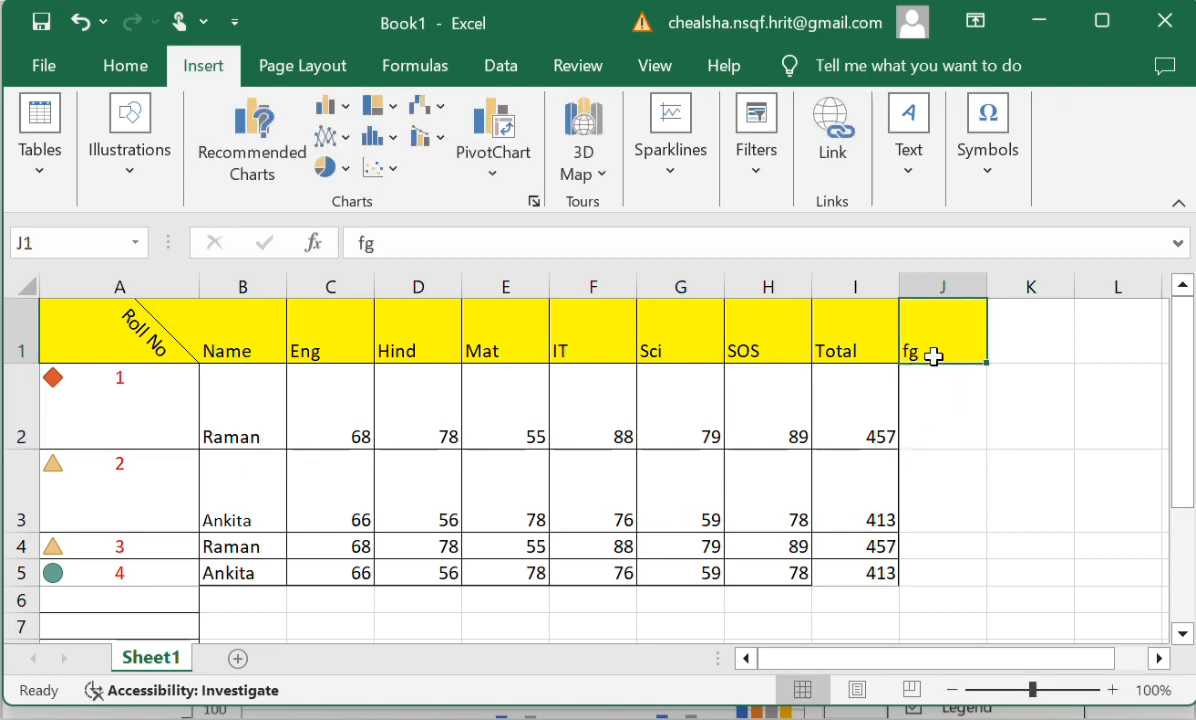
# Copy the IT and Sci cells F1:G5 and insert the copies before the SOS column at H1, shifting existing cells right.
pyautogui.moveTo(553, 339); pyautogui.dragTo(716, 571)
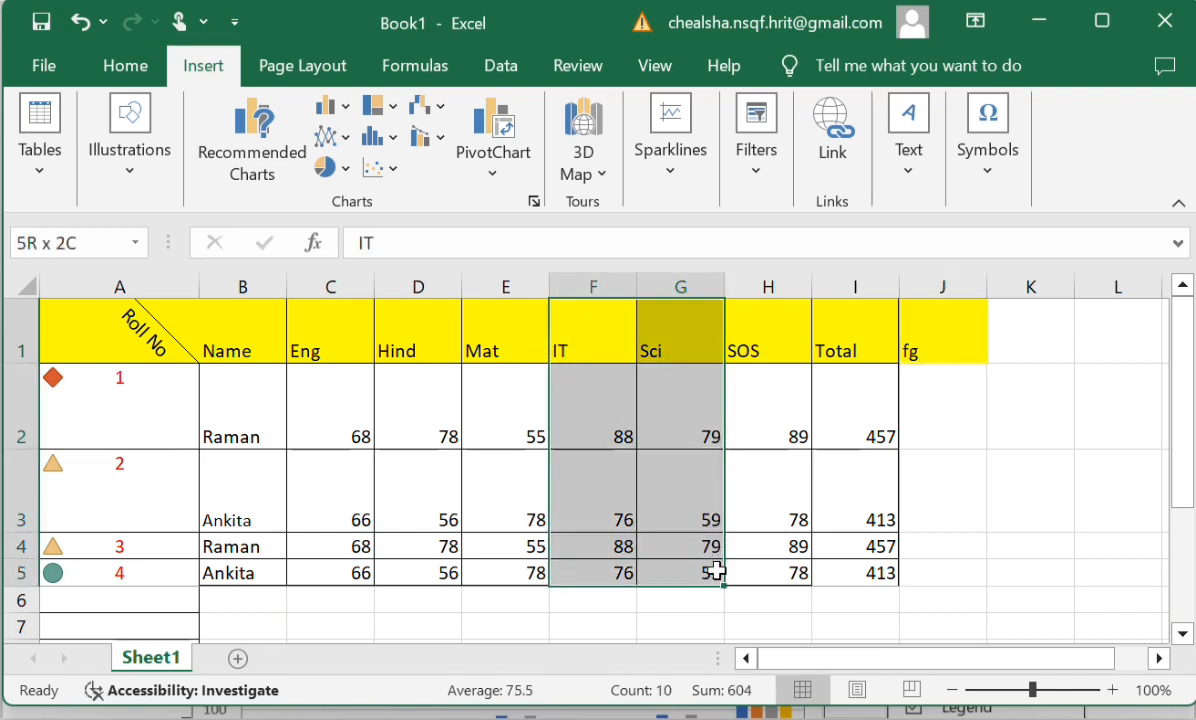
pyautogui.rightClick(684, 356)
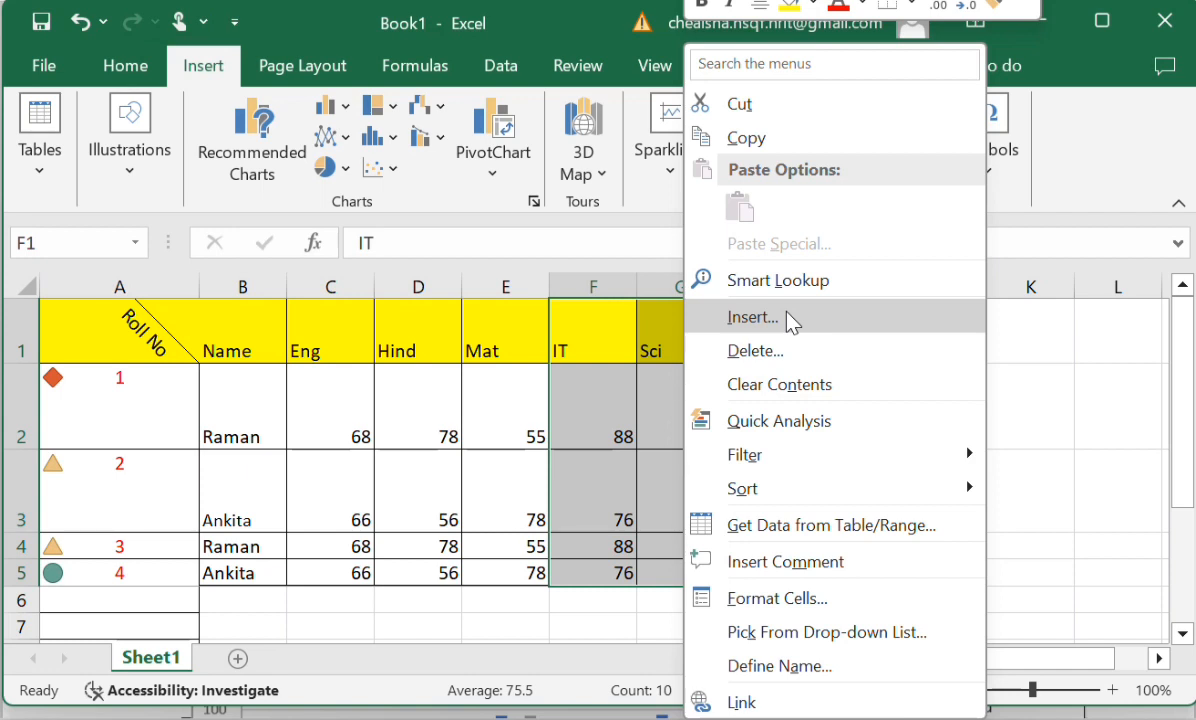
pyautogui.click(790, 136)
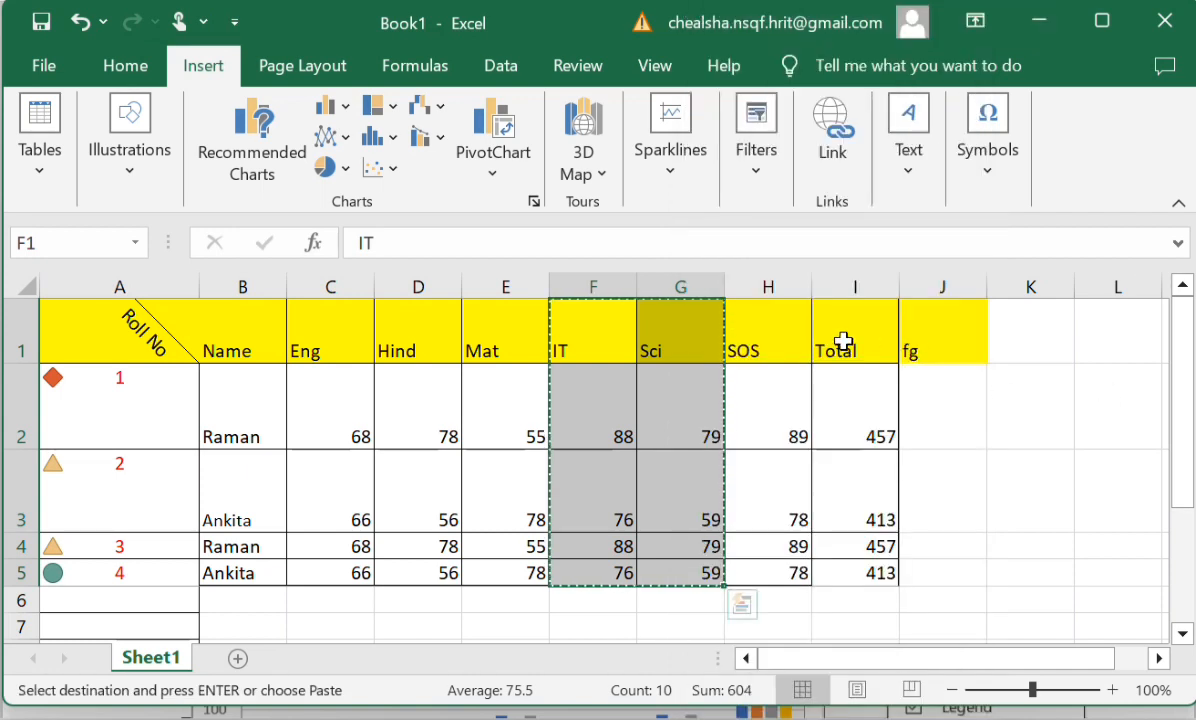
pyautogui.click(935, 335)
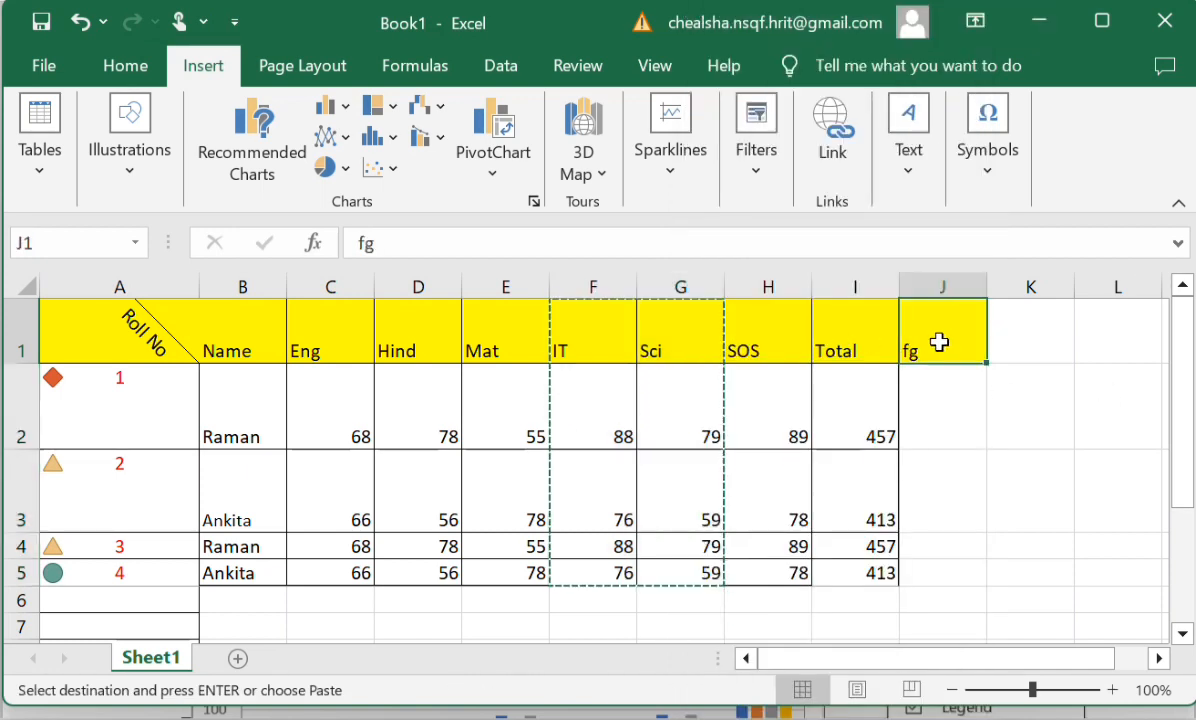
pyautogui.click(795, 348)
pyautogui.rightClick(794, 349)
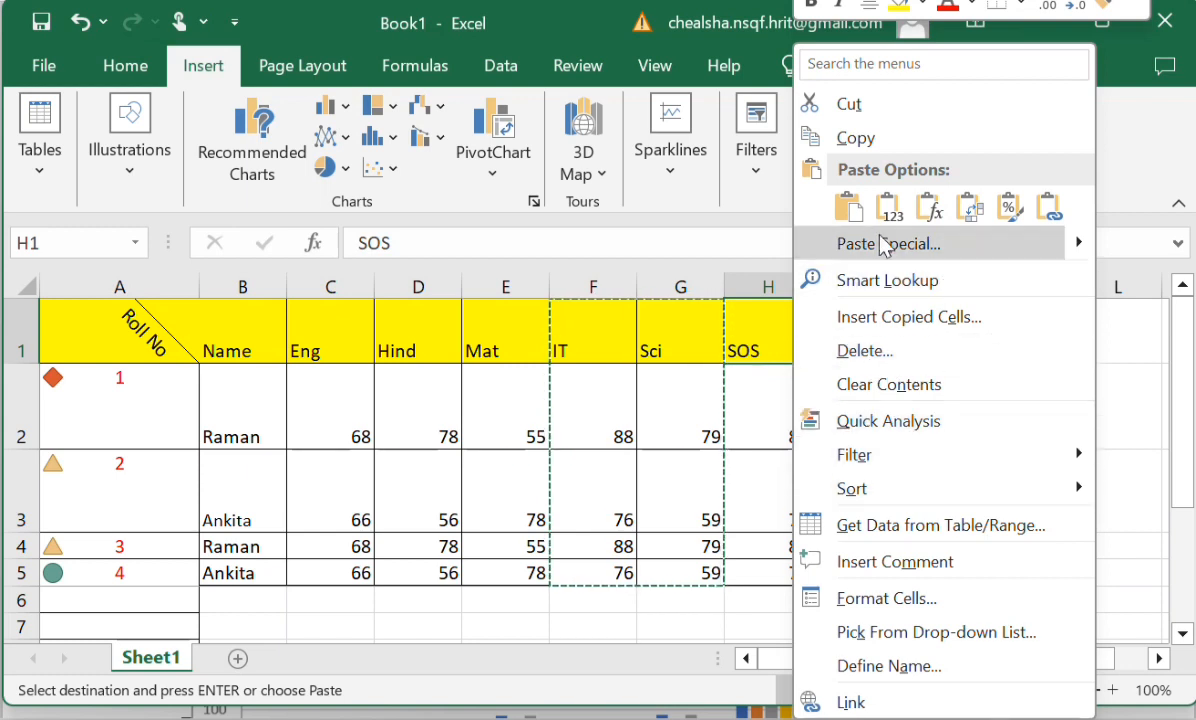
pyautogui.click(1003, 316)
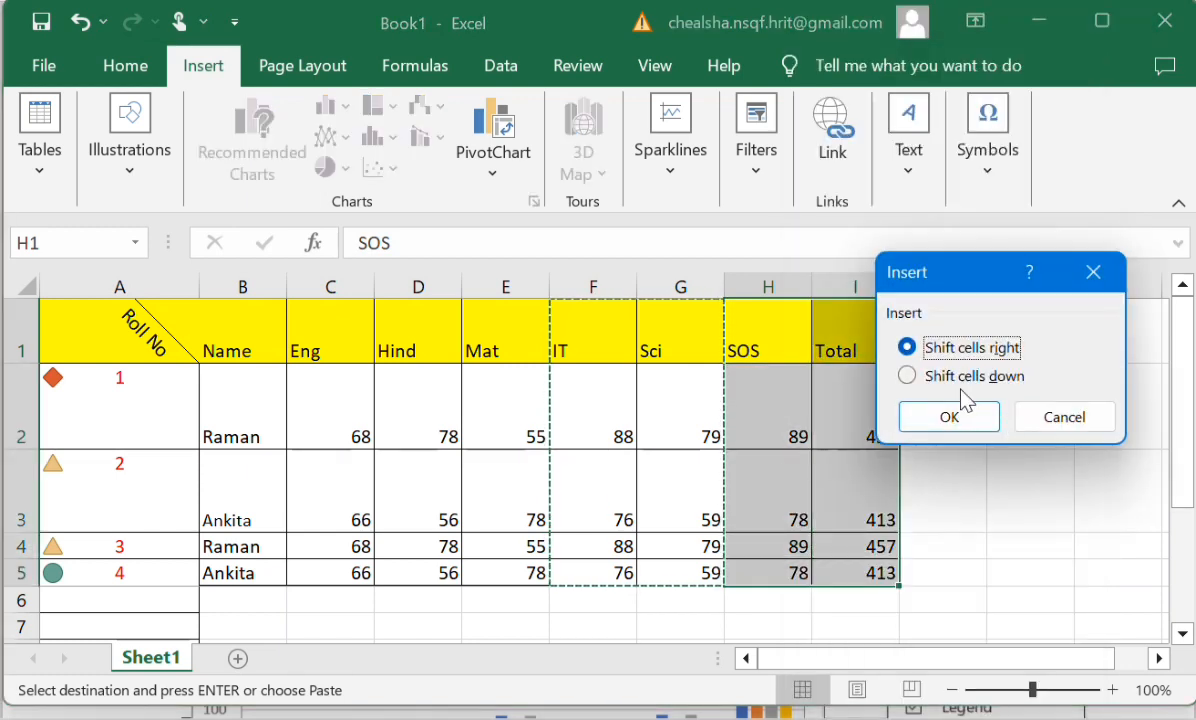
pyautogui.click(960, 420)
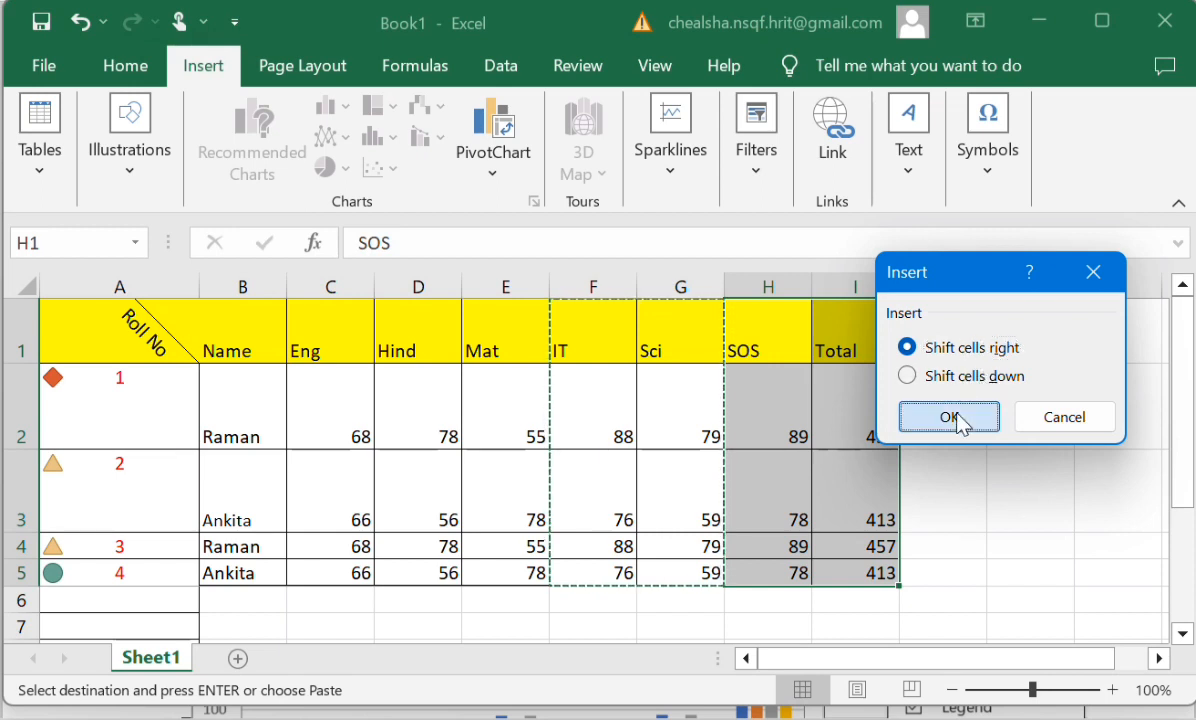
pyautogui.click(982, 398)
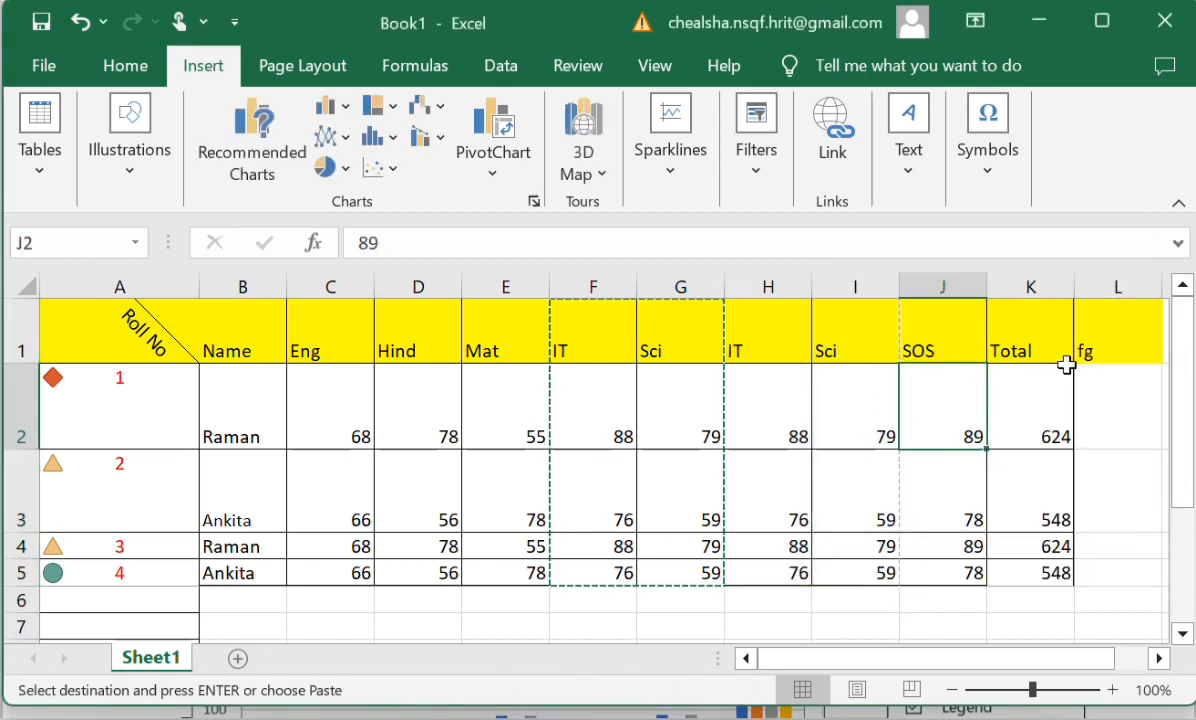
# Clear the "fg" entry from cell L1.
pyautogui.click(1095, 340)
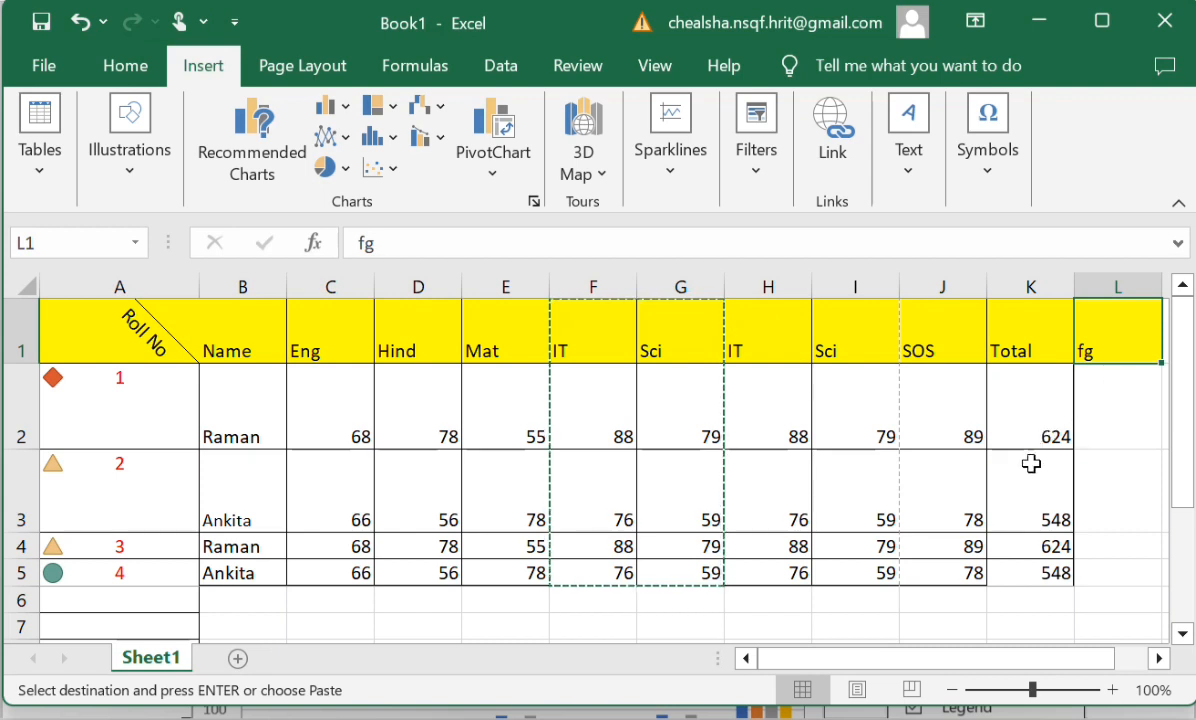
pyautogui.press('Delete')
pyautogui.click(878, 416)
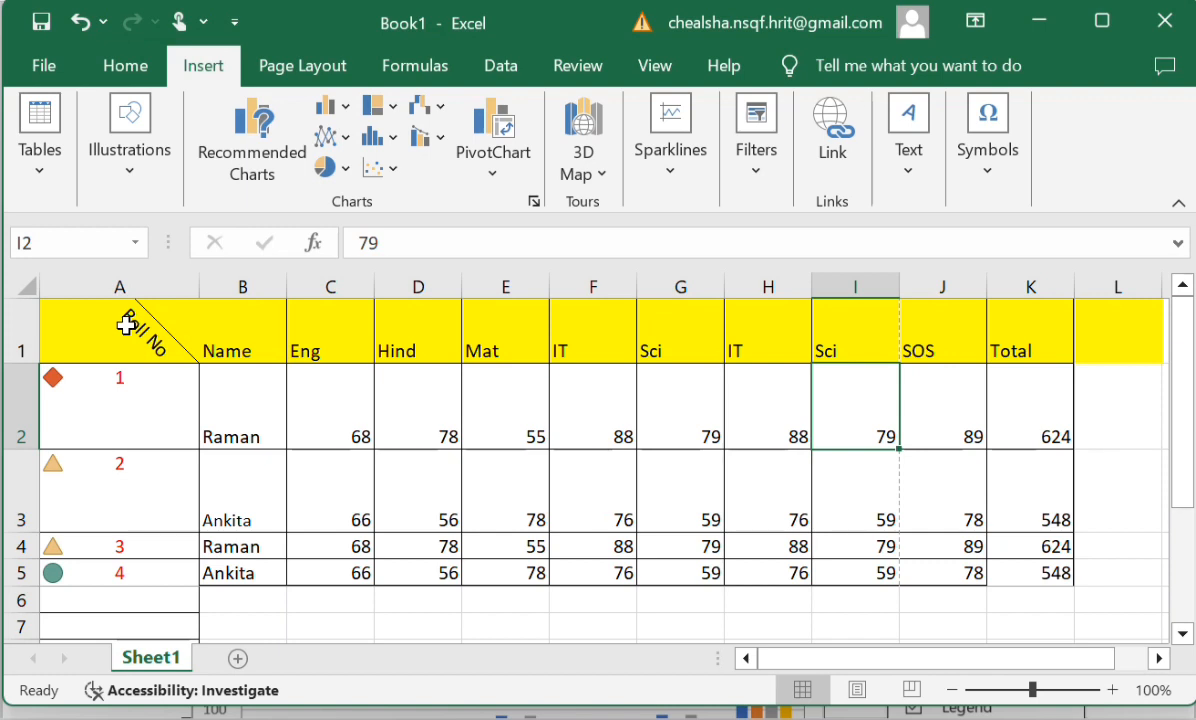
# Create a table with headers from A1:D5 and undo its creation.
pyautogui.moveTo(127, 323); pyautogui.dragTo(414, 569)
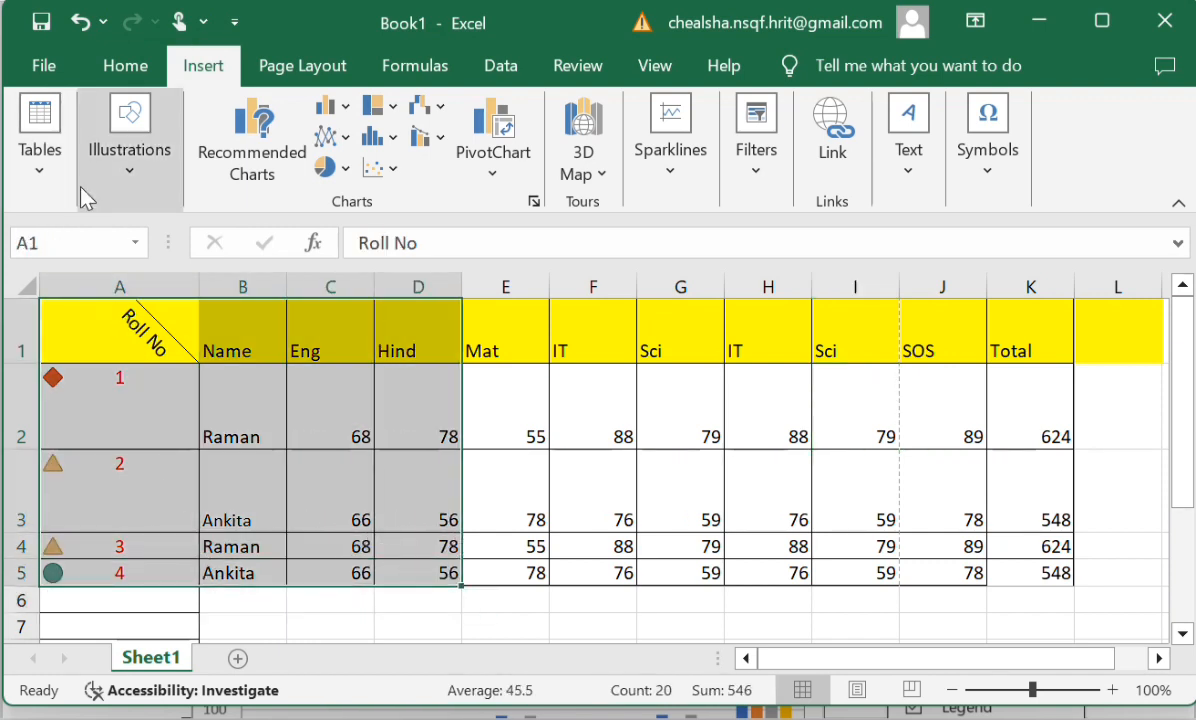
pyautogui.click(40, 160)
pyautogui.click(230, 250)
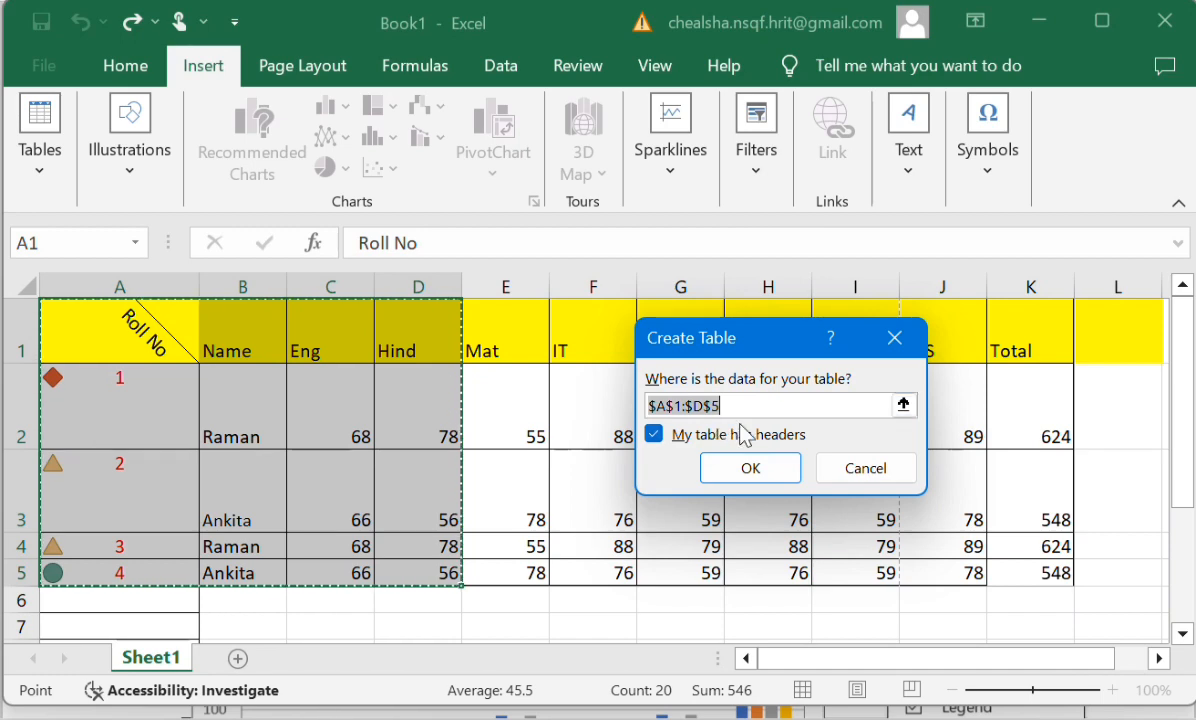
pyautogui.click(742, 467)
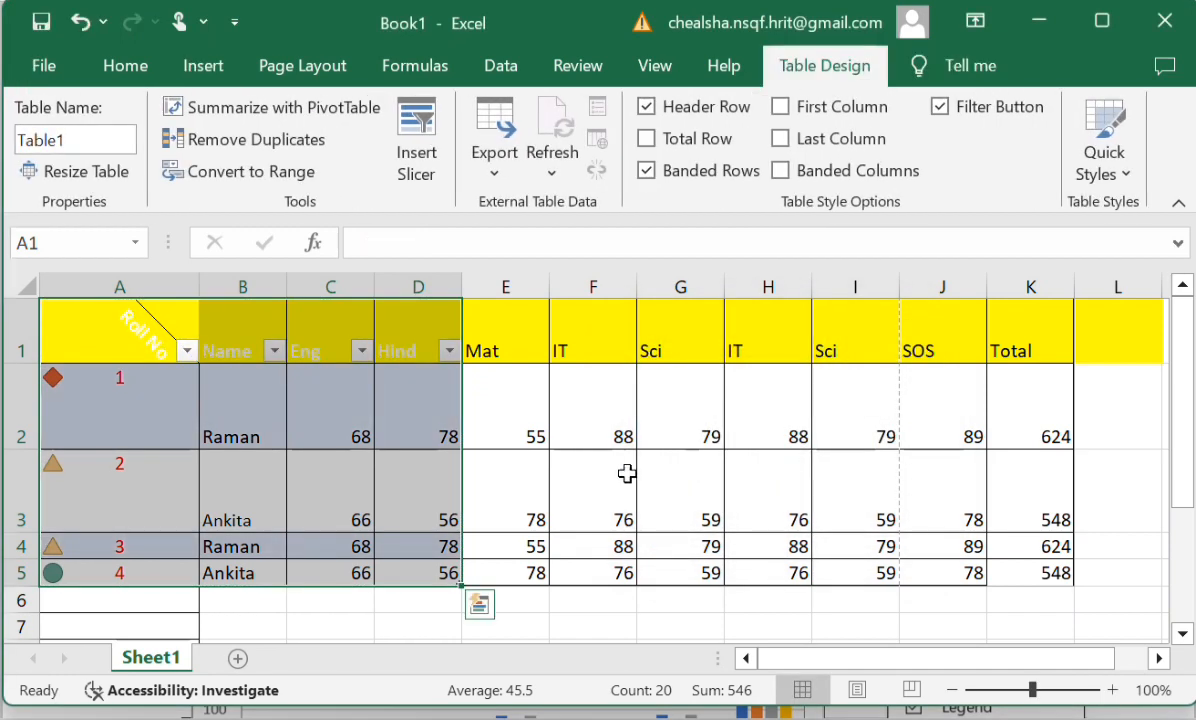
pyautogui.click(655, 440)
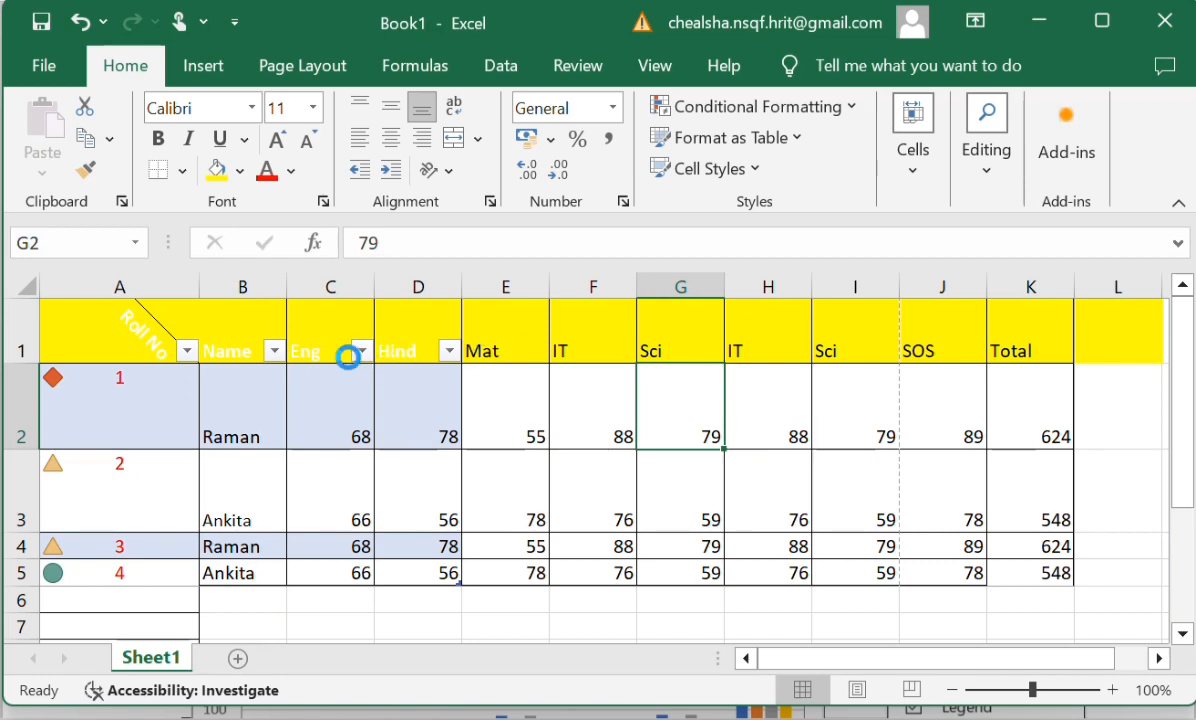
pyautogui.hotkey('ctrl', 'z')
# Create a table from the whole marks range A1:K5 with the headers option turned off.
pyautogui.moveTo(196, 345); pyautogui.dragTo(1030, 572)
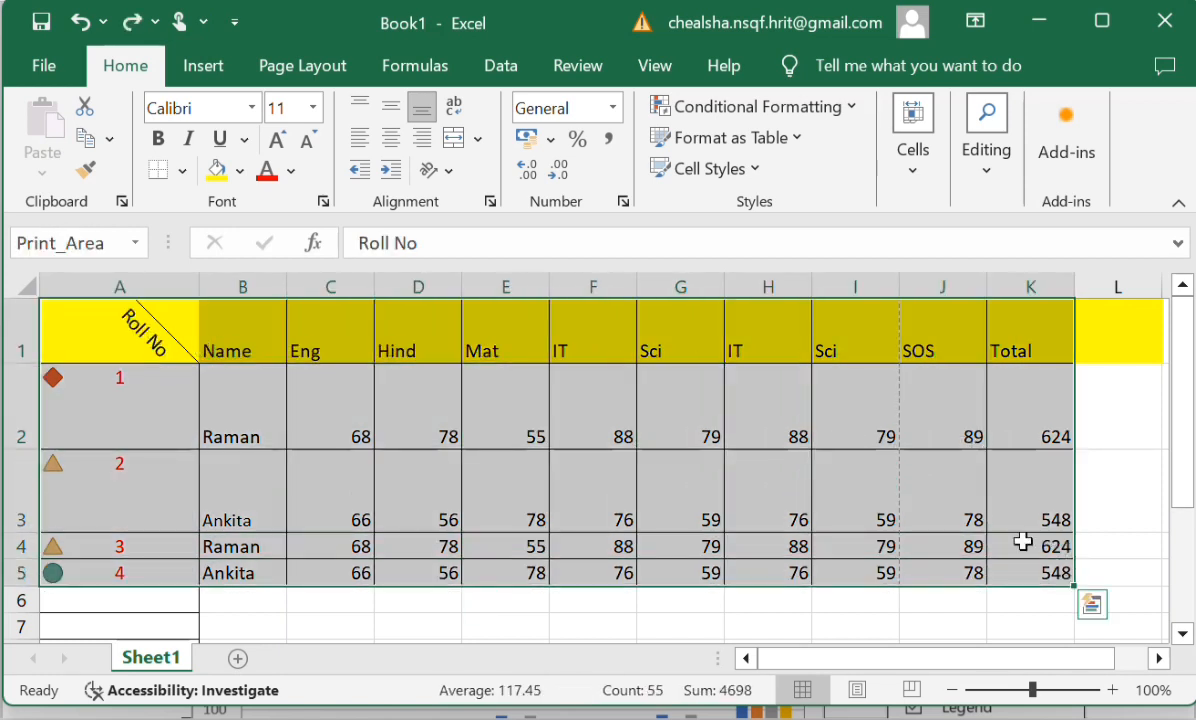
pyautogui.click(205, 68)
pyautogui.click(48, 185)
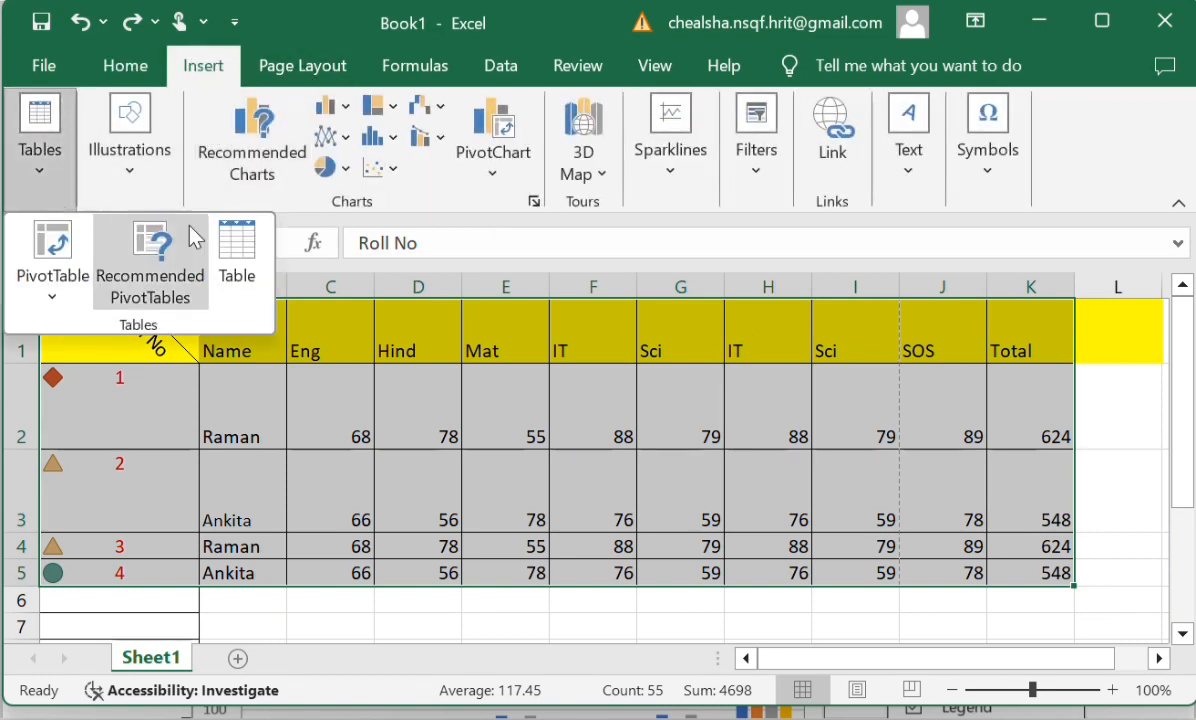
pyautogui.click(237, 242)
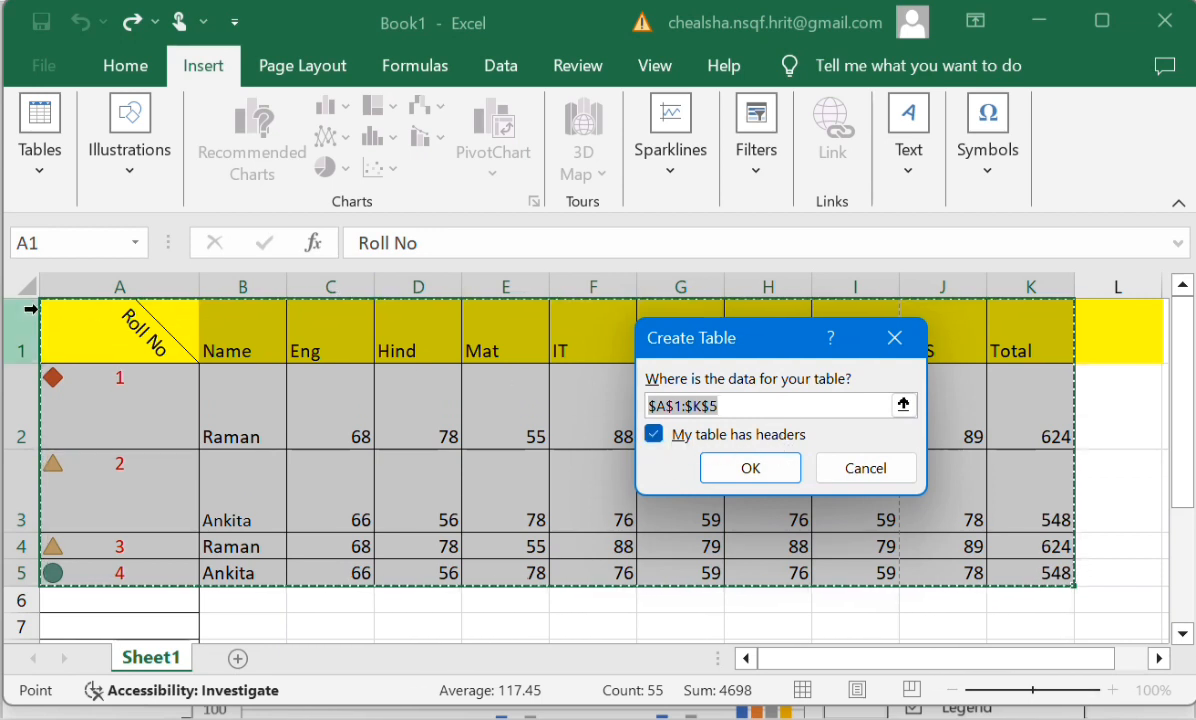
pyautogui.click(654, 434)
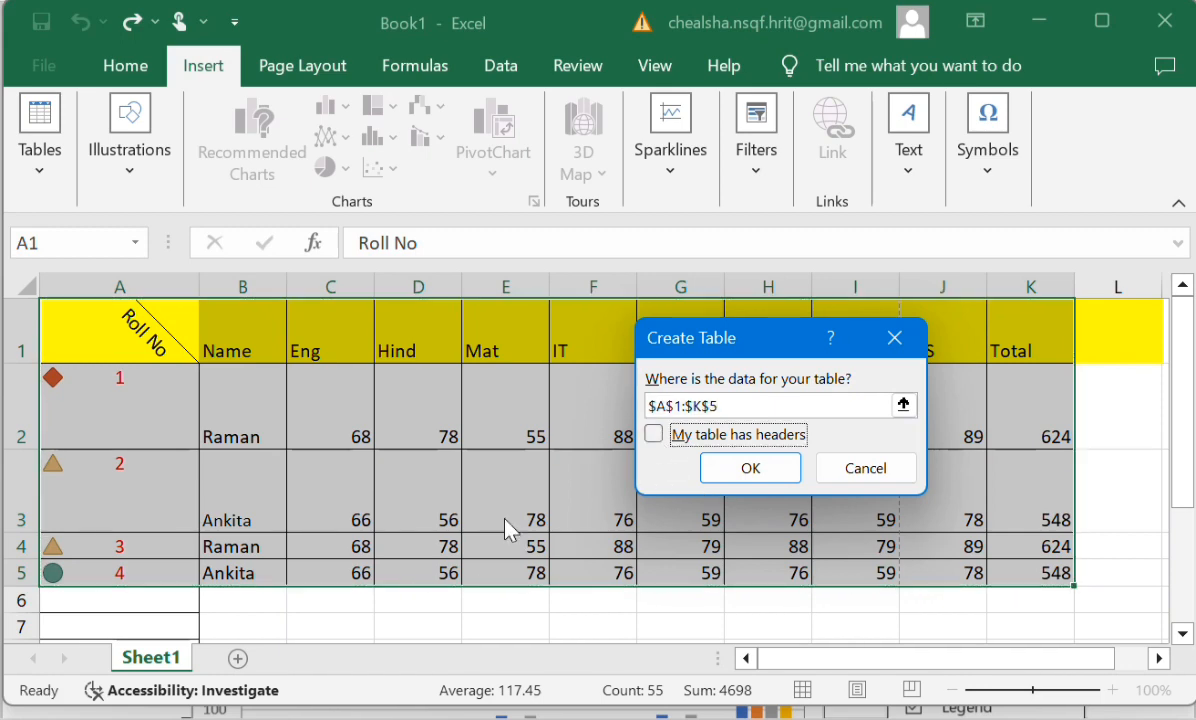
pyautogui.click(778, 465)
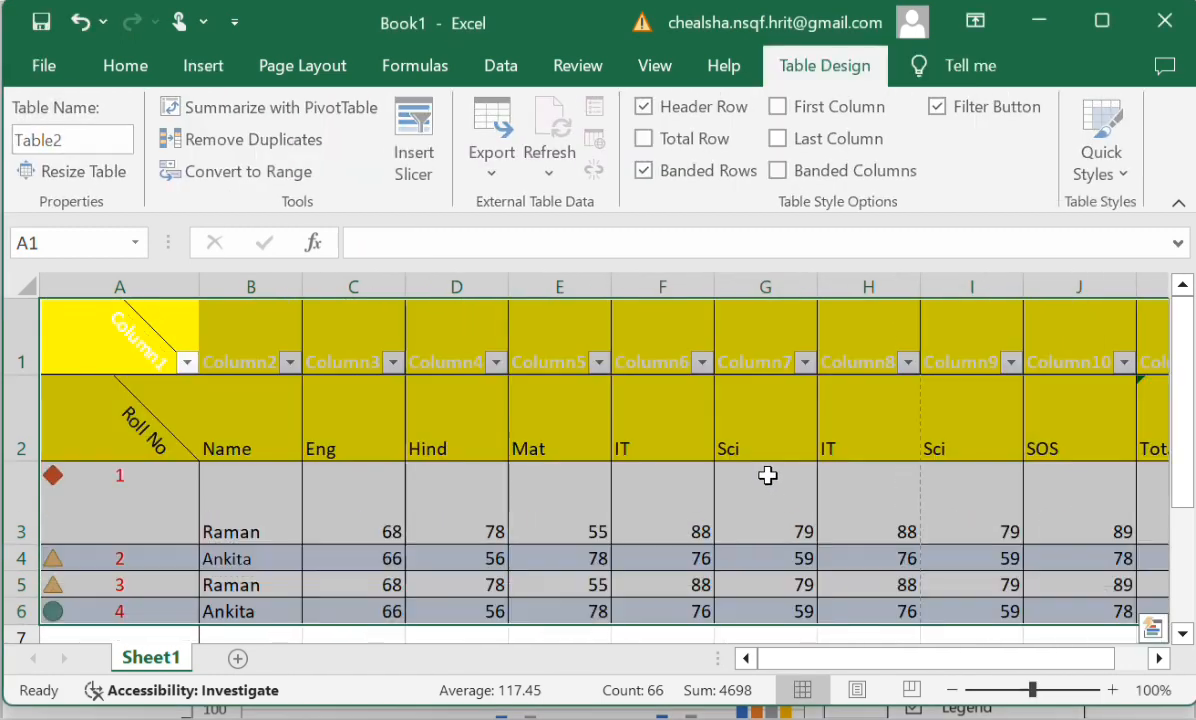
pyautogui.click(369, 464)
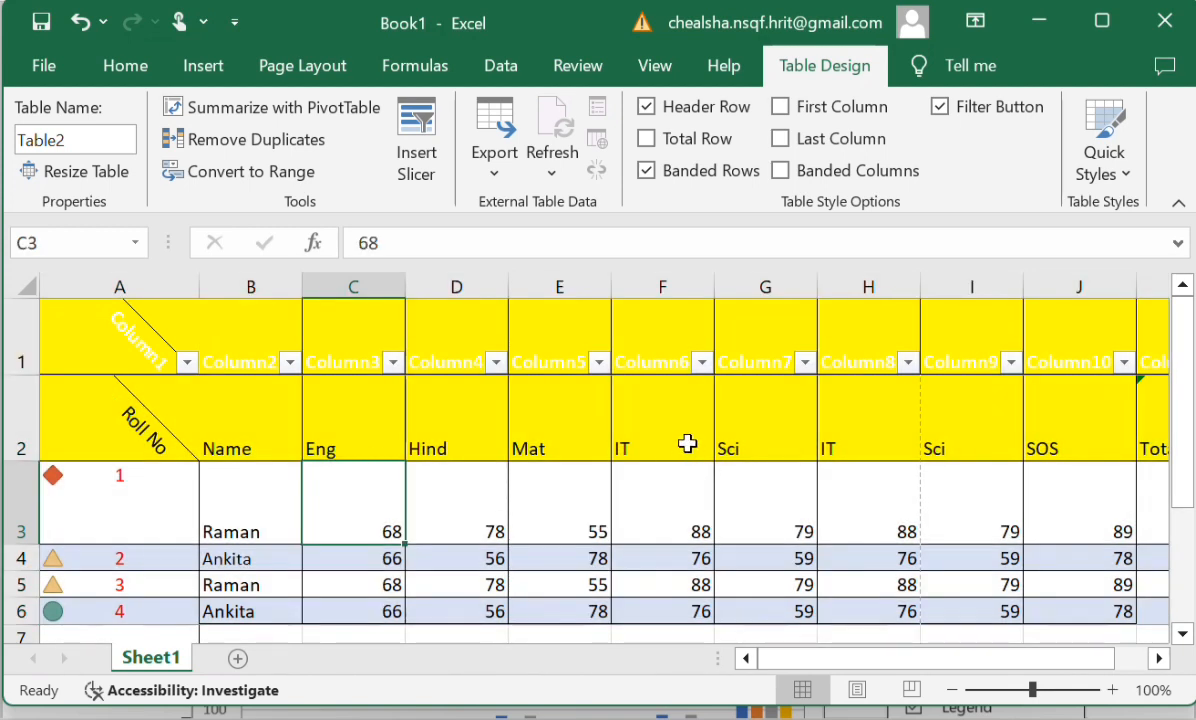
# Examine the sort and filter choices of Column1 and Column3 without applying any.
pyautogui.click(186, 362)
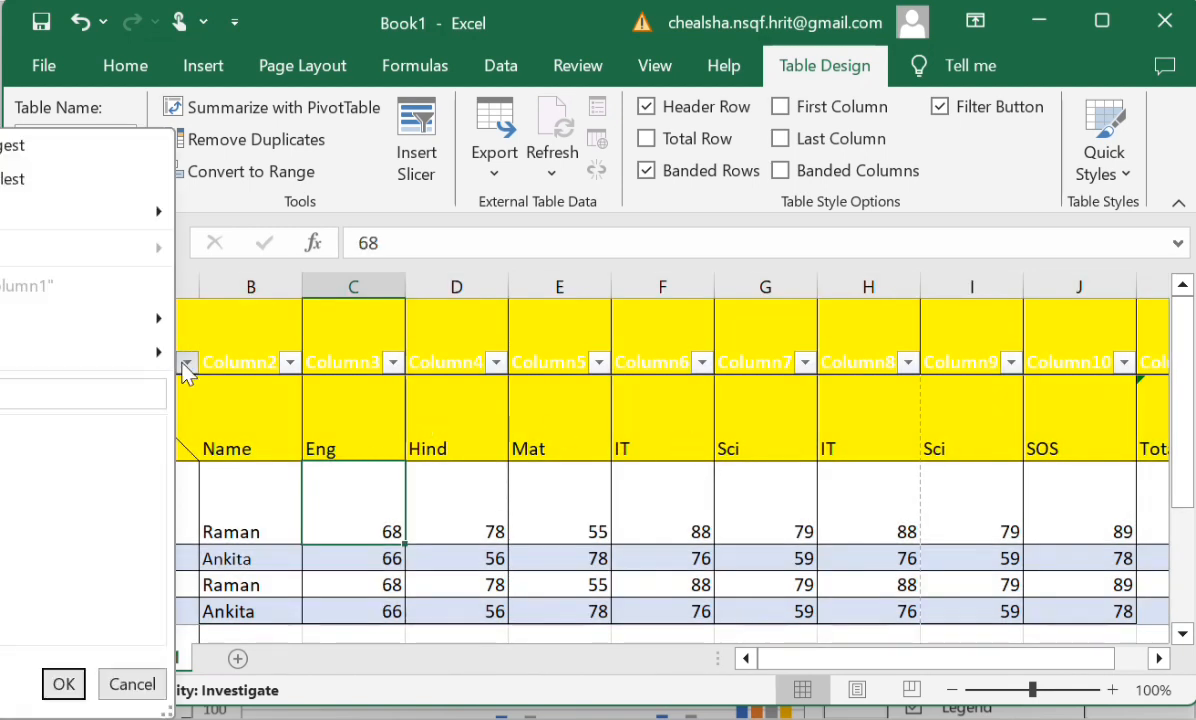
pyautogui.click(399, 367)
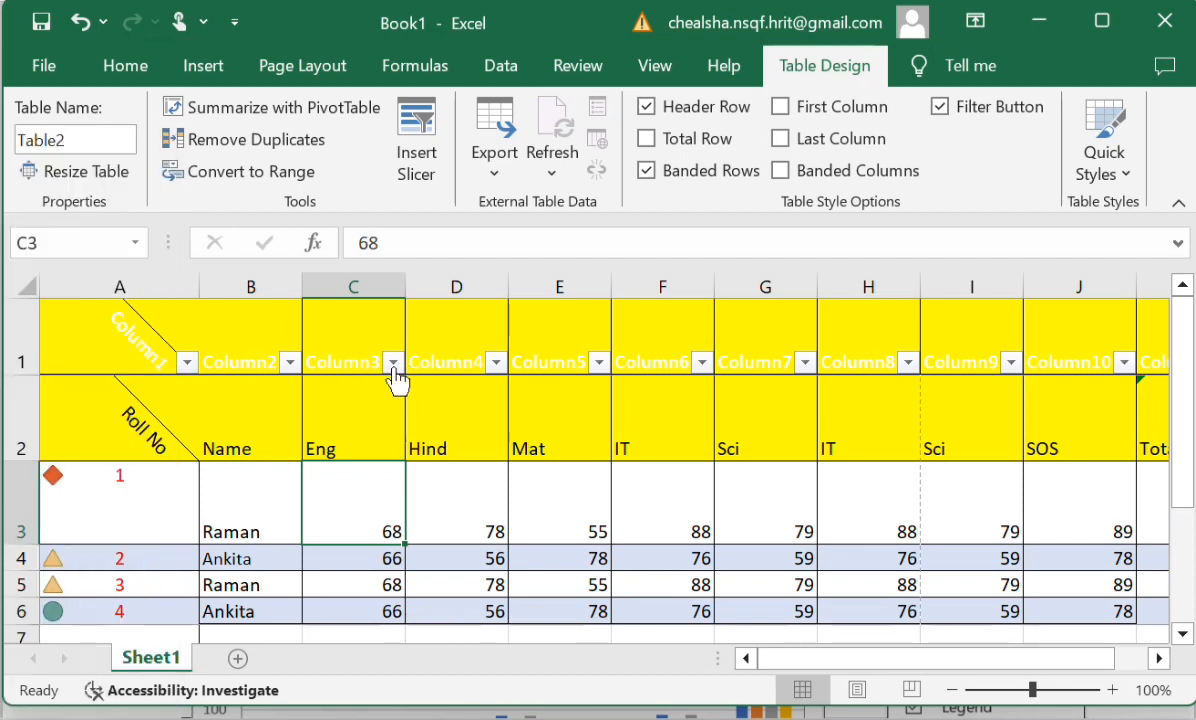
pyautogui.click(394, 366)
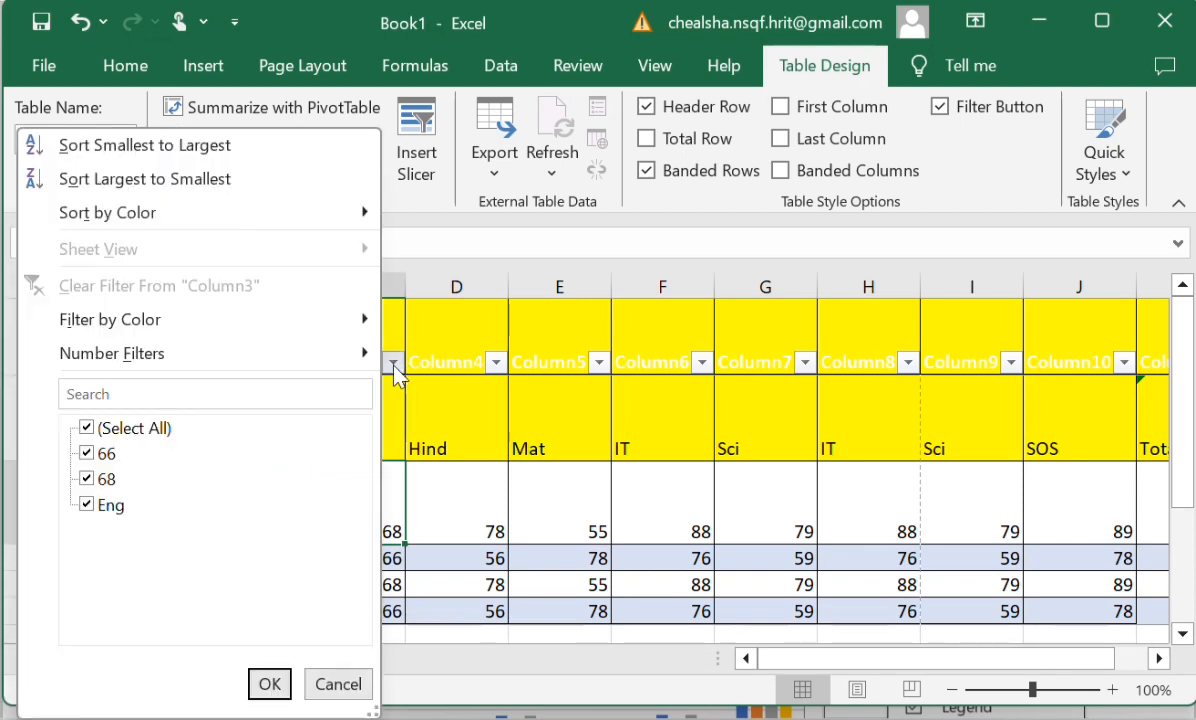
pyautogui.click(614, 462)
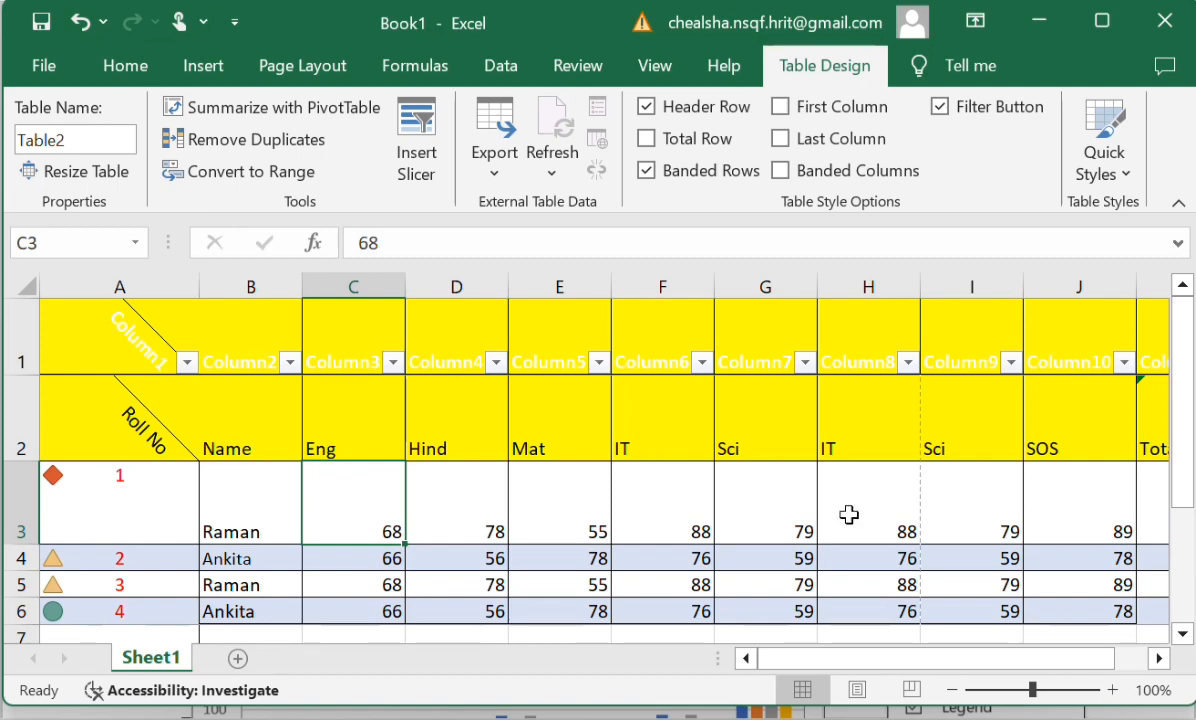
pyautogui.scroll(-2, 848, 514)
pyautogui.scroll(2, 820, 505)
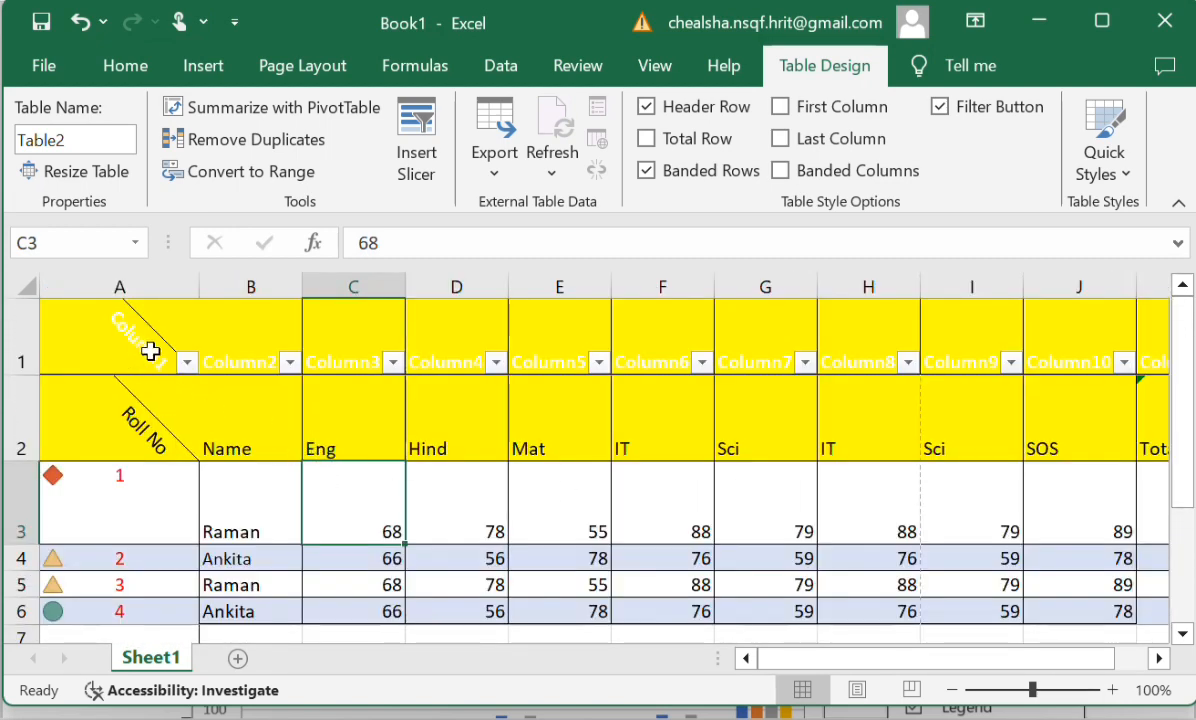
pyautogui.moveTo(137, 327); pyautogui.dragTo(928, 535)
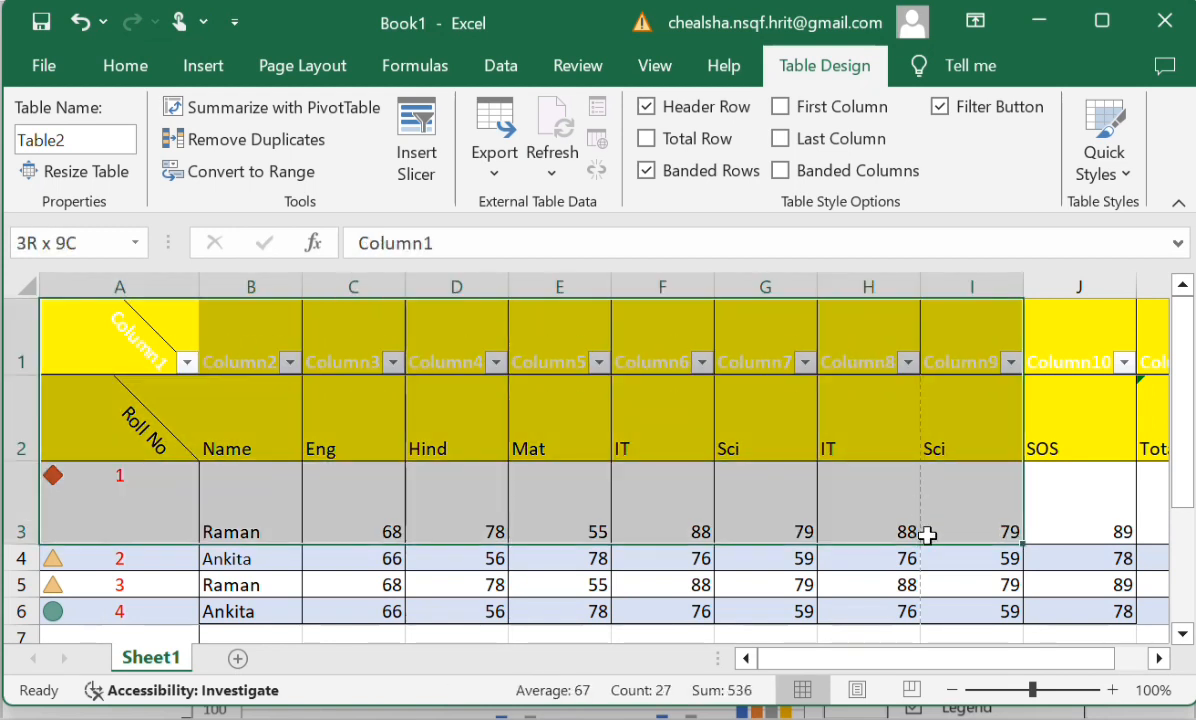
pyautogui.click(497, 430)
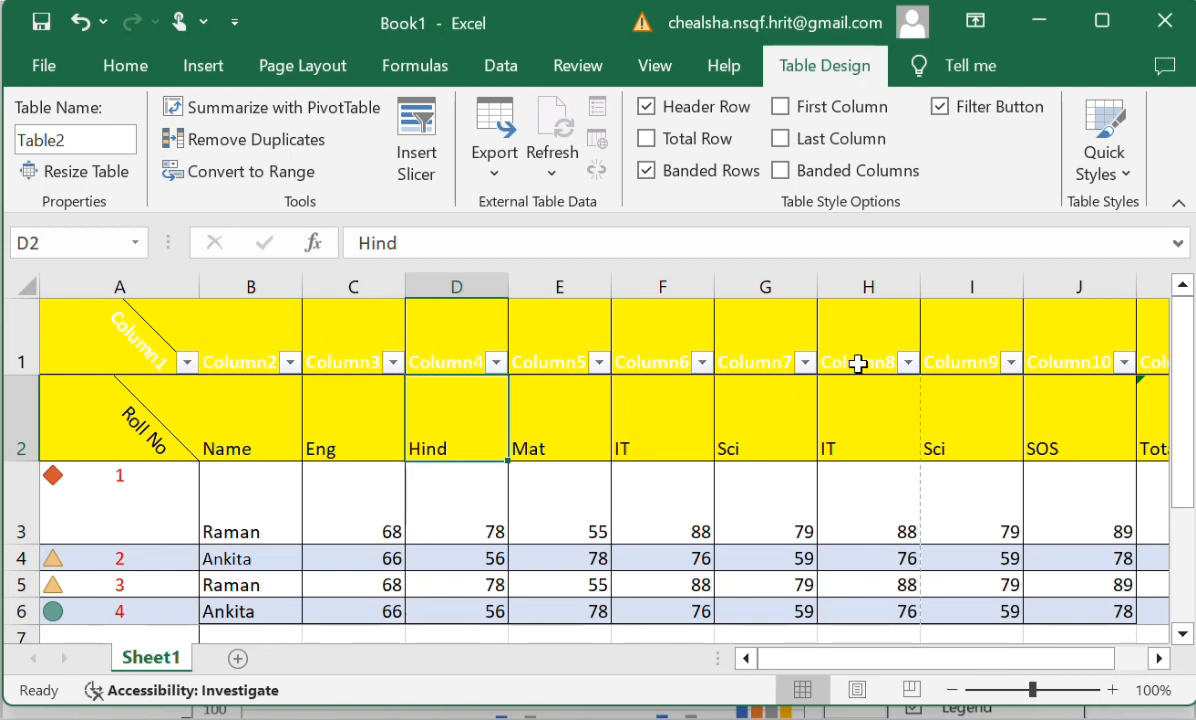
# Undo the creation of the table without headers and check the Roll No heading in cell A1.
pyautogui.hotkey('ctrl', 'z')
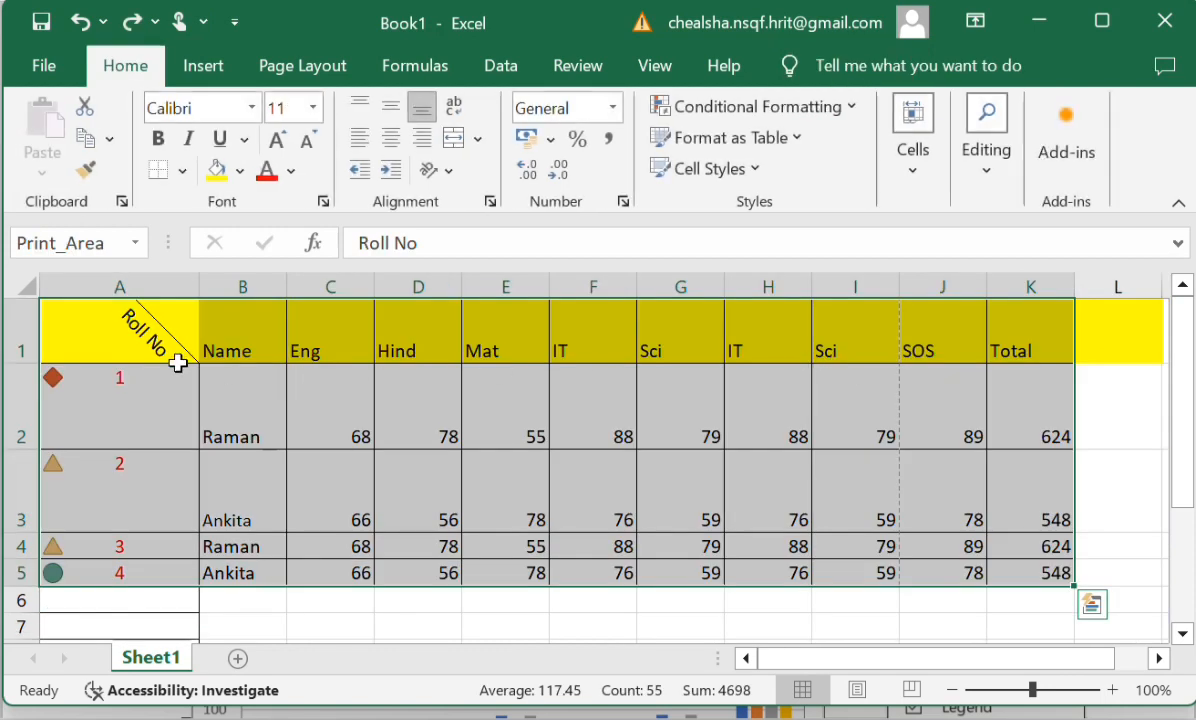
pyautogui.click(110, 338)
pyautogui.doubleClick(110, 338)
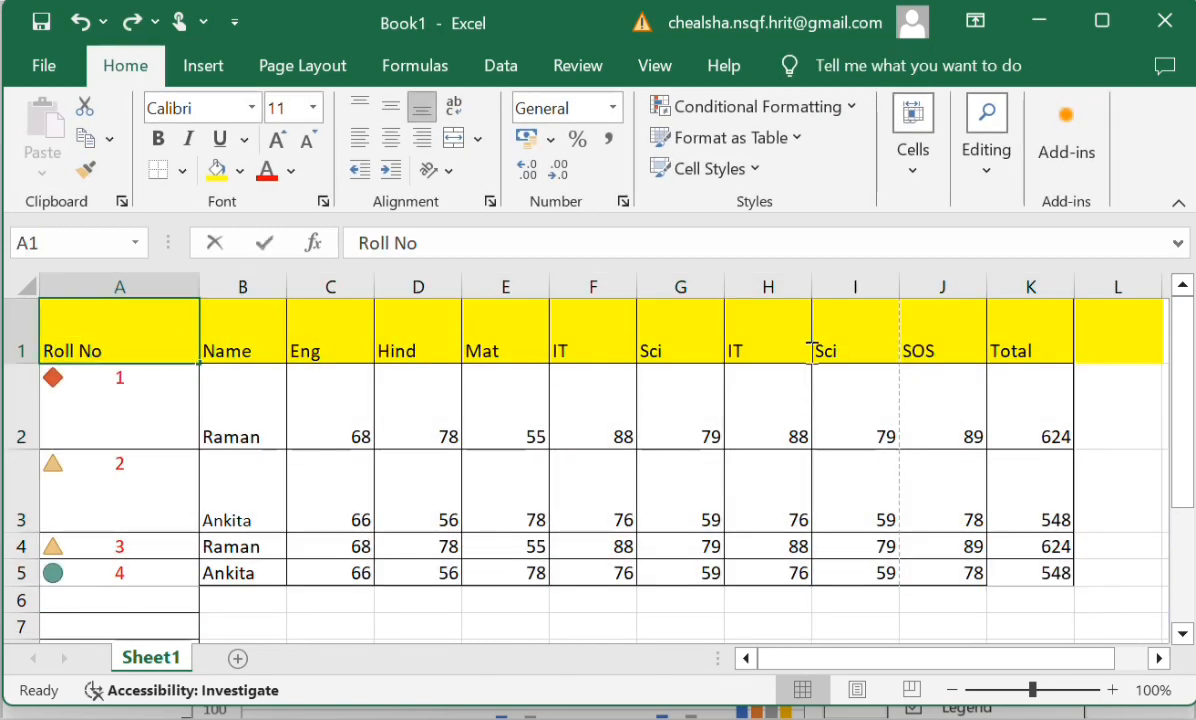
pyautogui.click(782, 392)
# Create a table from the marks range A1:K5 with the headers option turned on.
pyautogui.moveTo(115, 346)
pyautogui.mouseDown()
pyautogui.moveTo(504, 368)
pyautogui.moveTo(929, 497)
pyautogui.moveTo(1022, 545)
pyautogui.moveTo(1028, 576)
pyautogui.mouseUp()
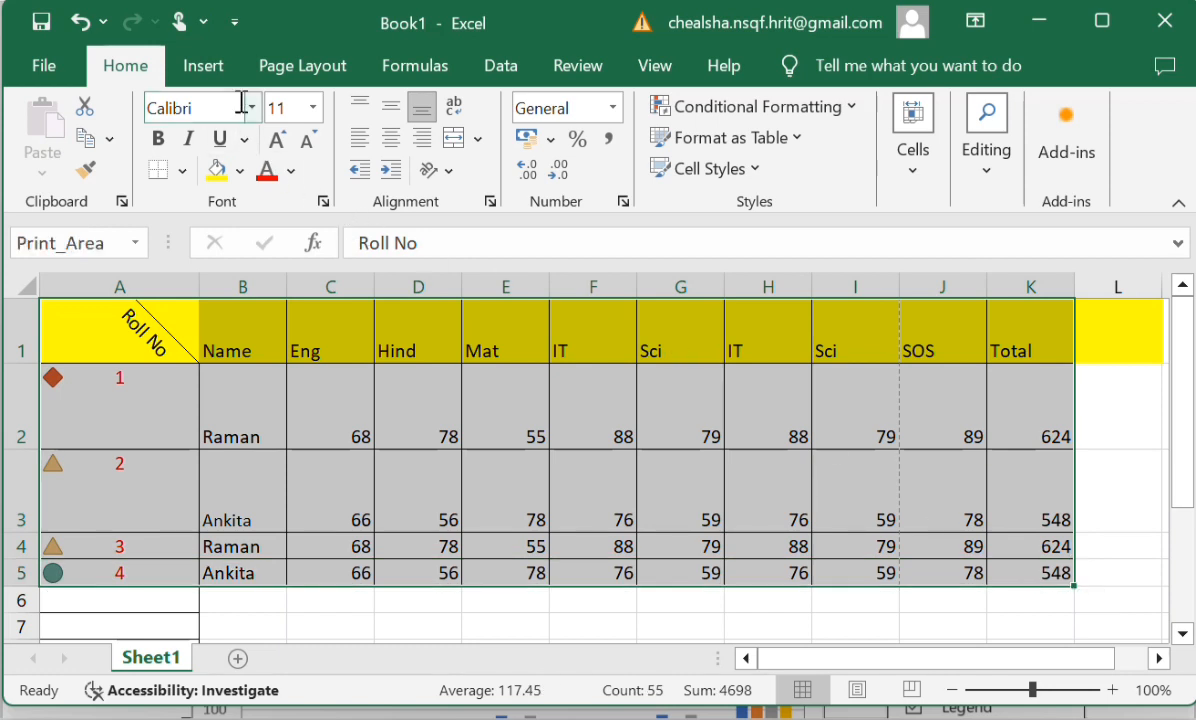
pyautogui.click(203, 66)
pyautogui.click(24, 190)
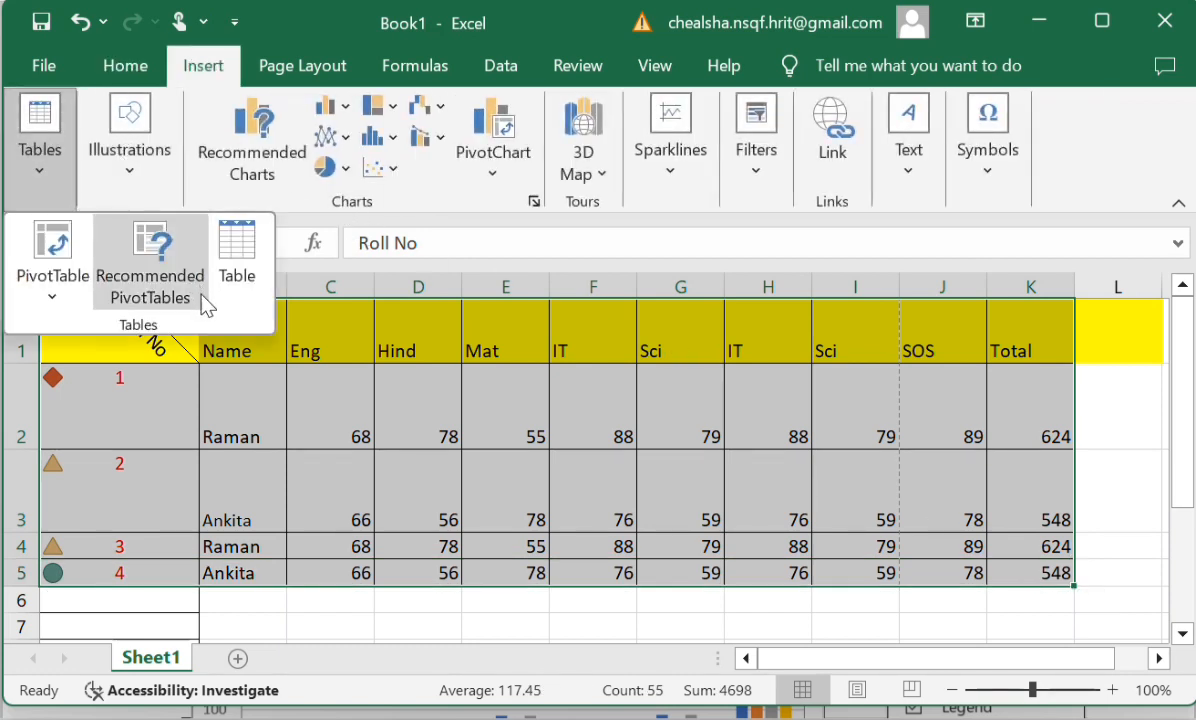
pyautogui.click(238, 283)
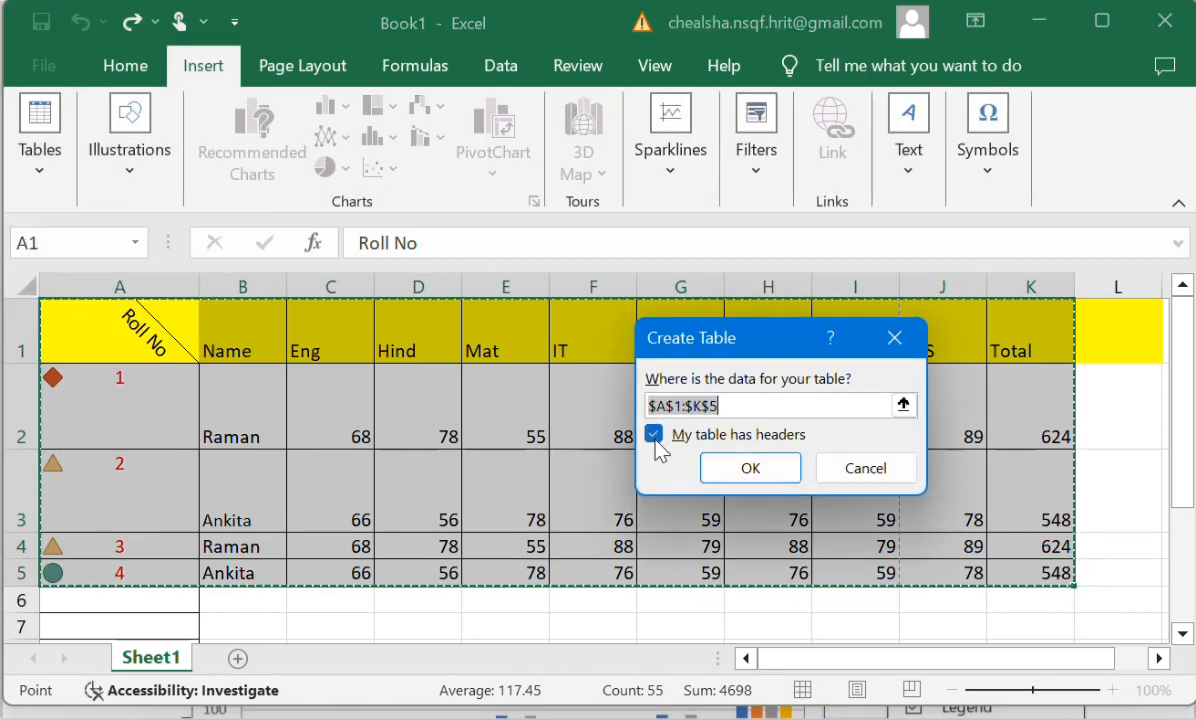
pyautogui.click(748, 471)
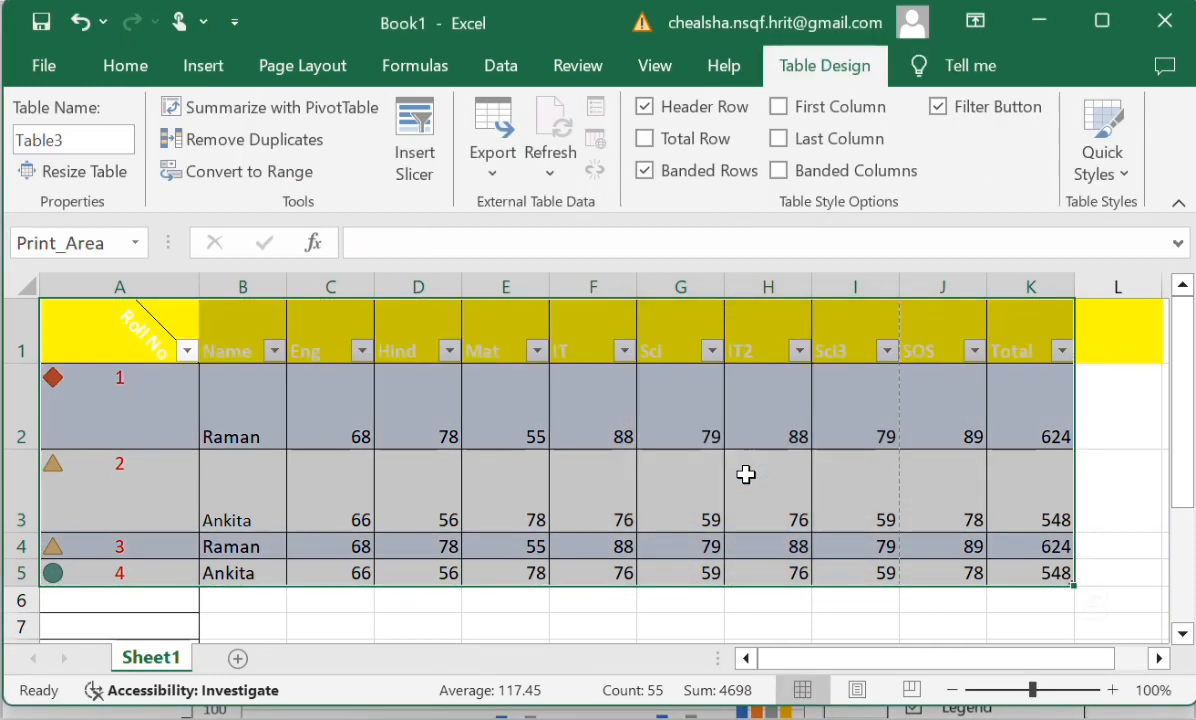
pyautogui.click(232, 376)
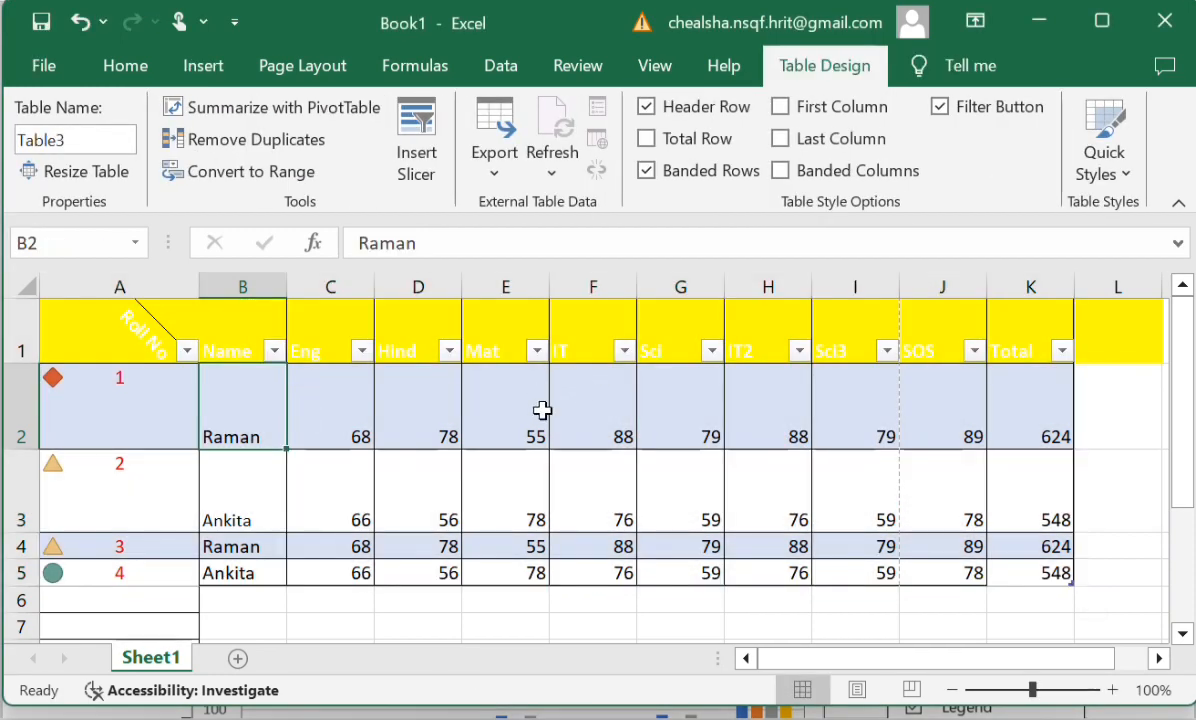
# Examine the sort and filter choices of the Roll No and Hind columns without applying any.
pyautogui.click(187, 351)
pyautogui.press('Escape')
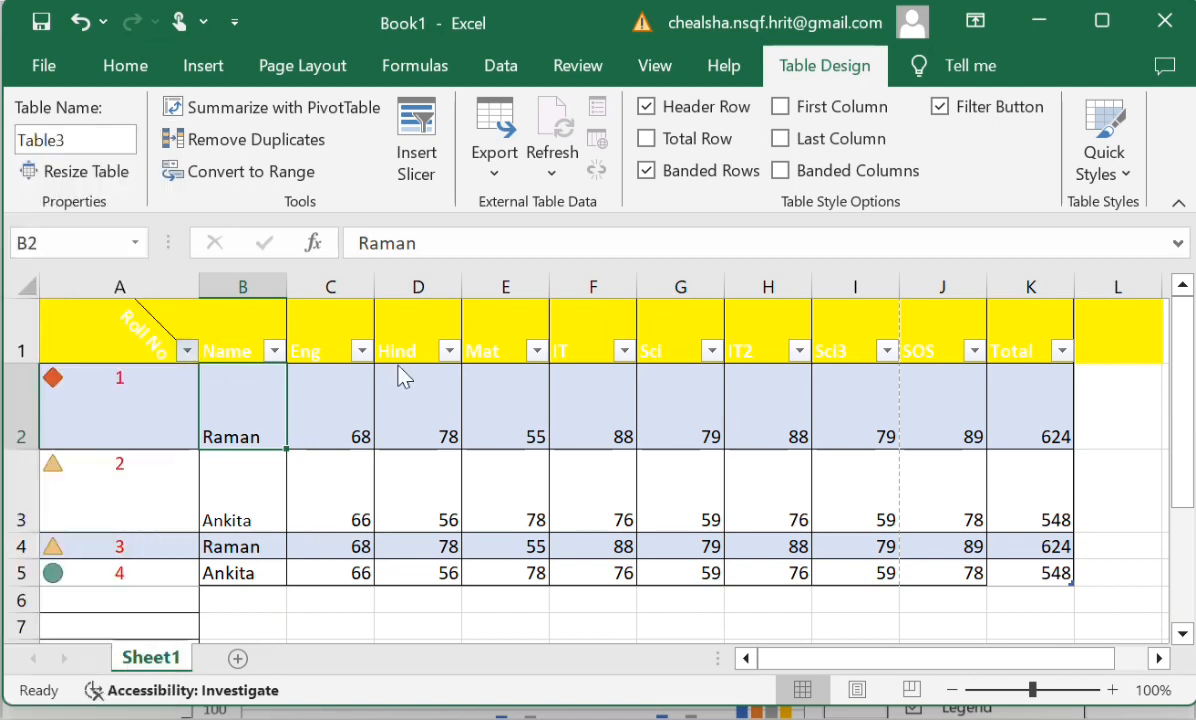
pyautogui.click(449, 351)
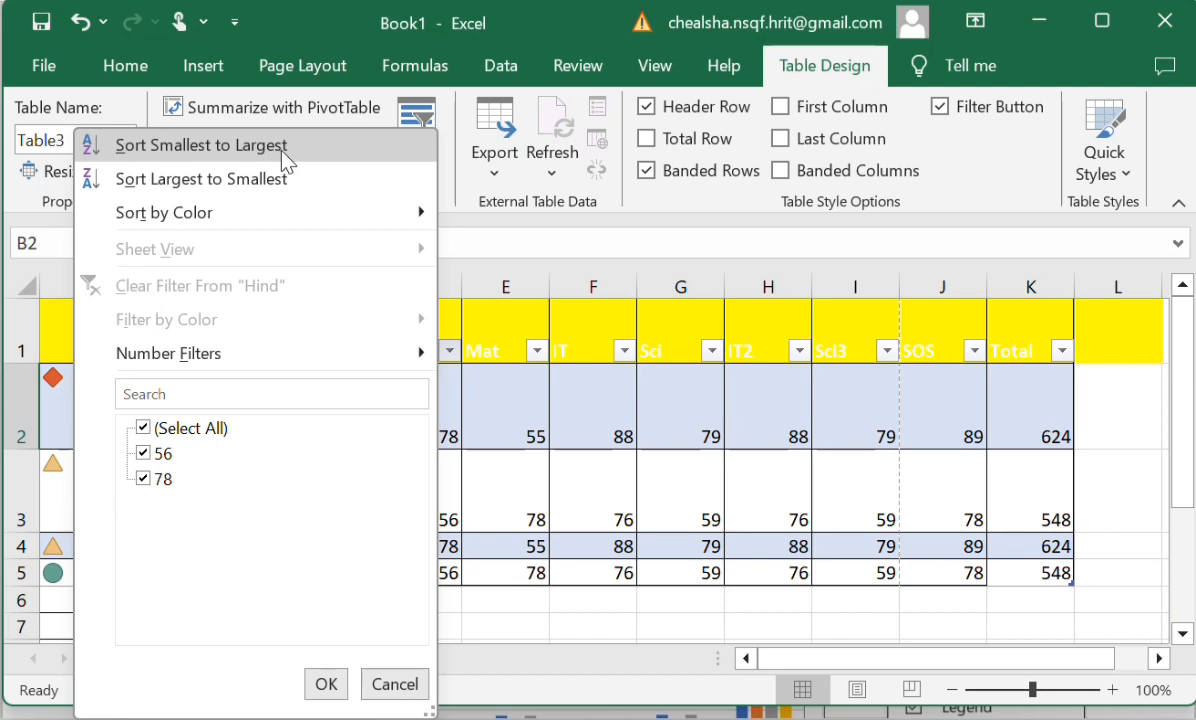
pyautogui.moveTo(285, 208)
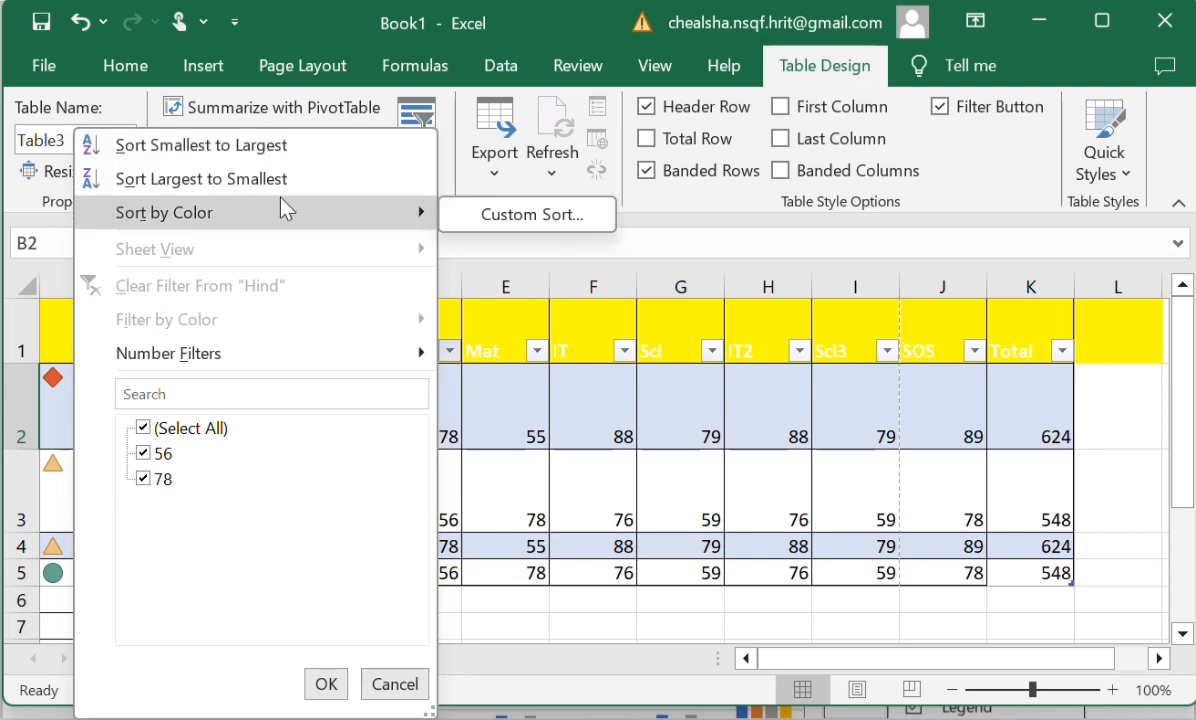
pyautogui.click(583, 508)
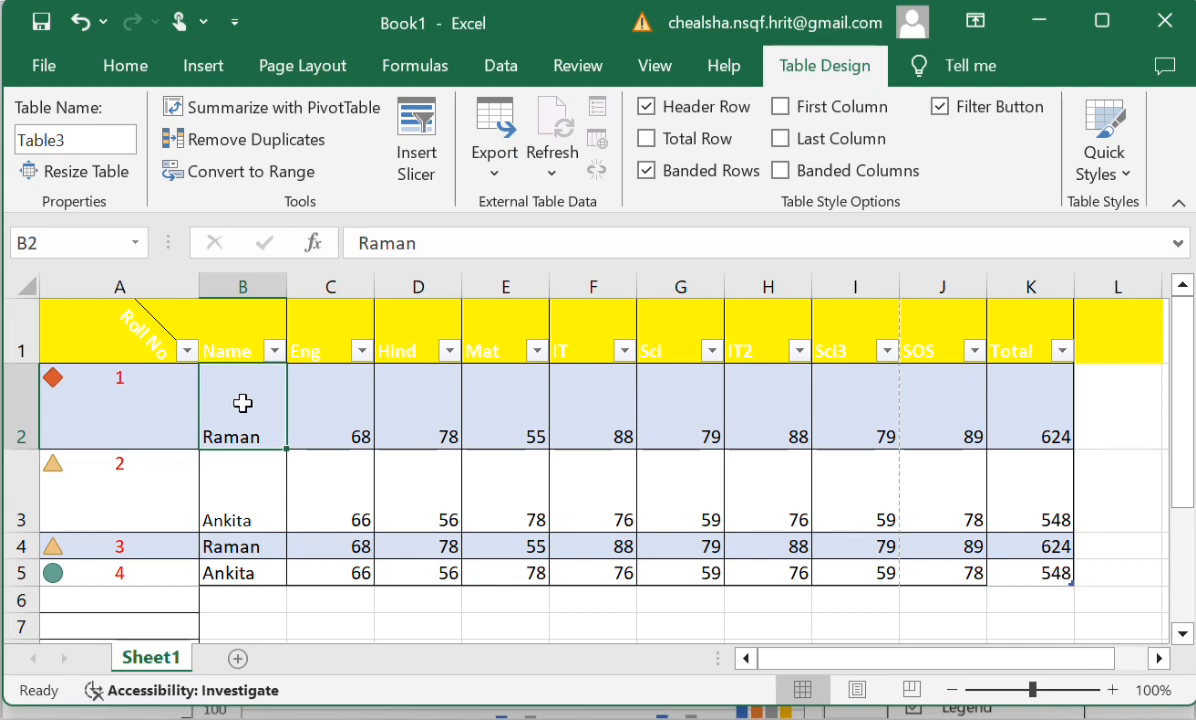
# Sort the table by Name from A to Z, and re-sort it by Roll No from smallest to largest.
pyautogui.click(273, 351)
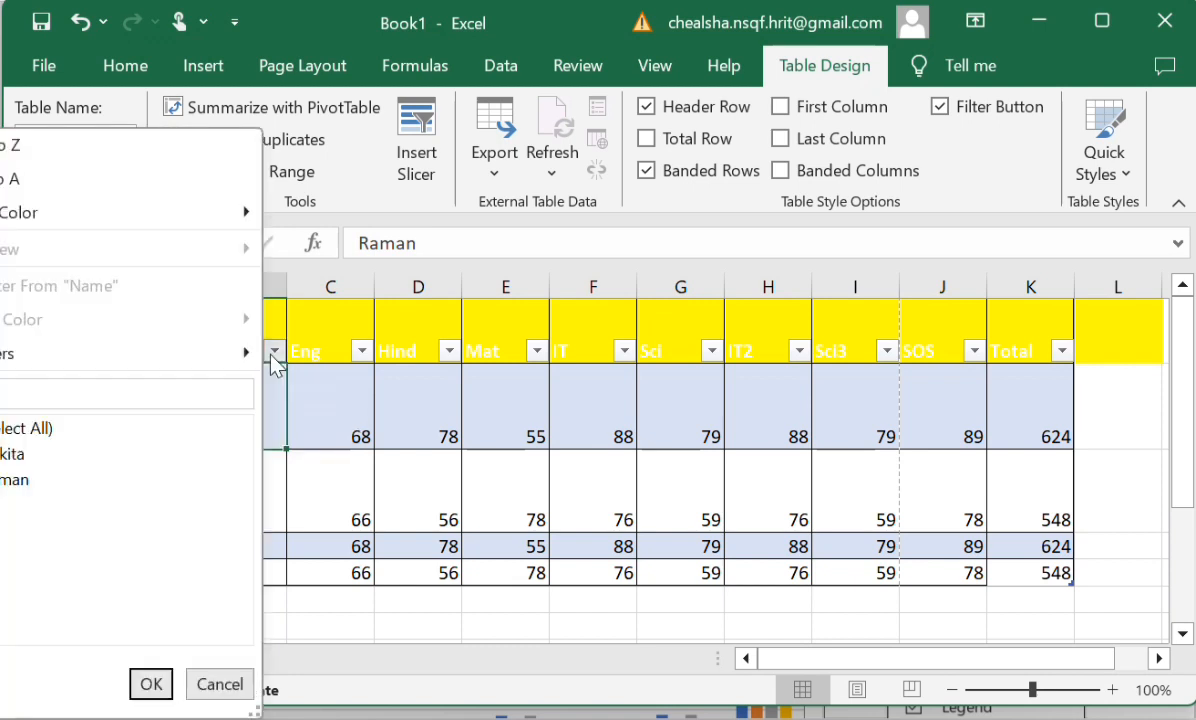
pyautogui.click(128, 160)
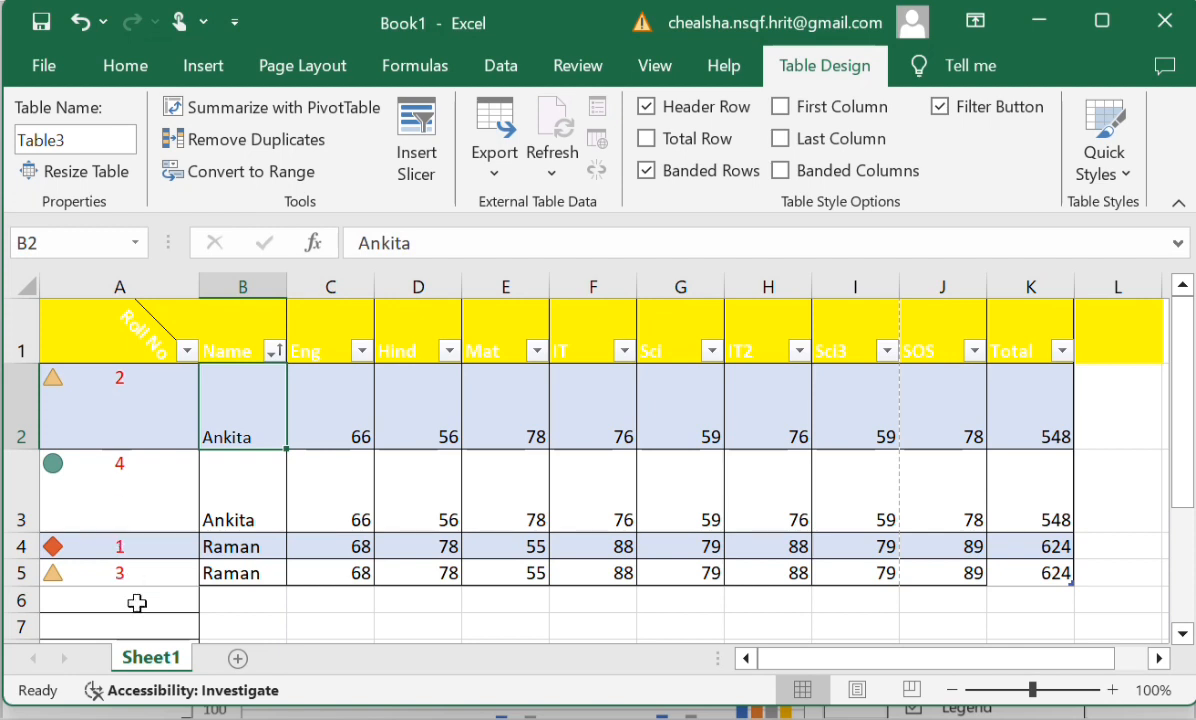
pyautogui.click(187, 351)
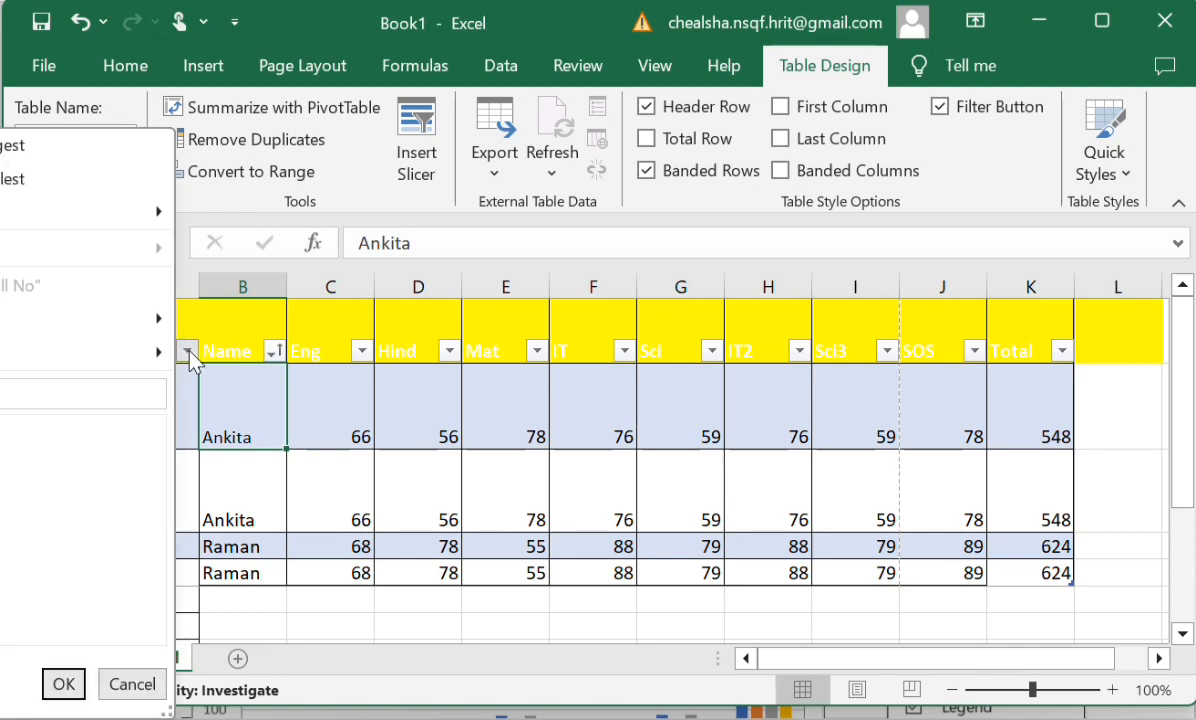
pyautogui.click(84, 146)
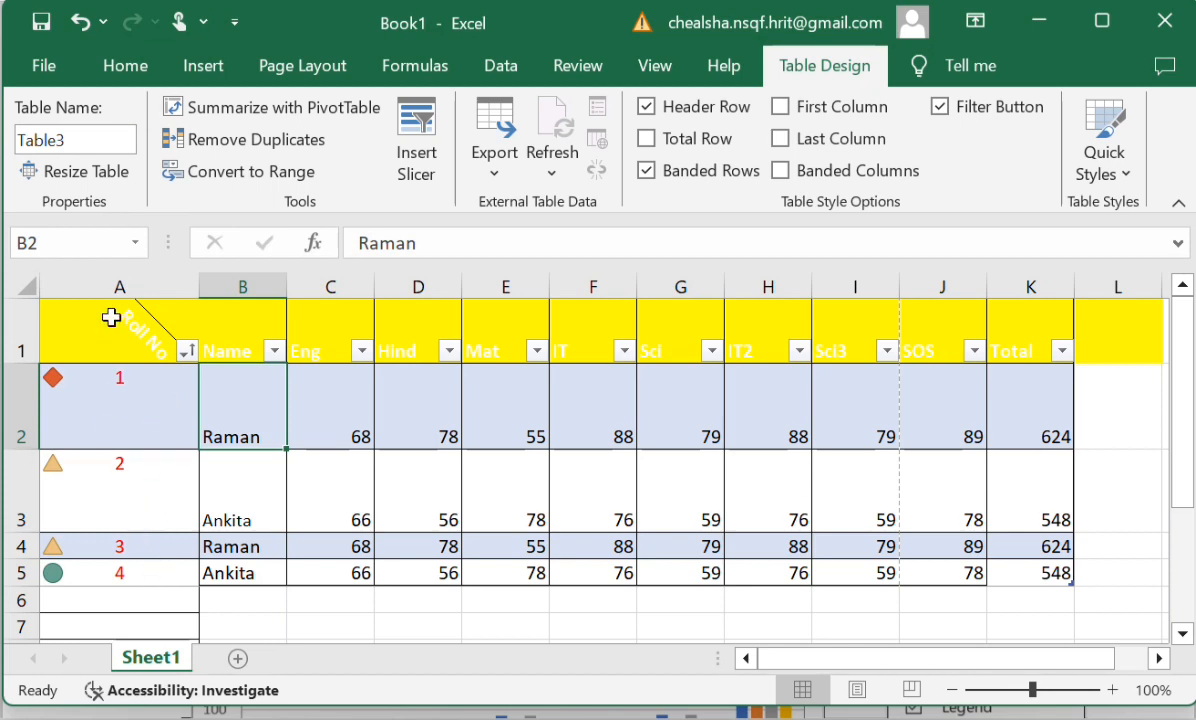
# Summarize Table3 with a PivotTable placed on the existing worksheet at cell A7 of Sheet1.
pyautogui.moveTo(126, 339); pyautogui.dragTo(1041, 571)
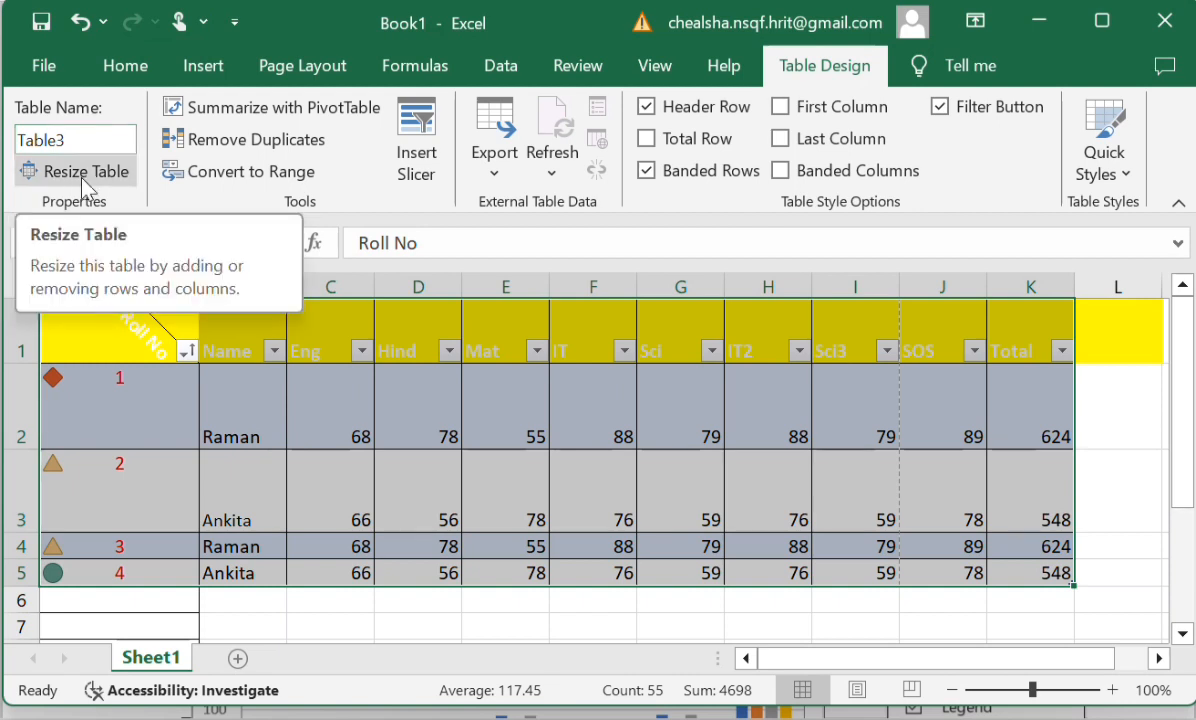
pyautogui.click(305, 116)
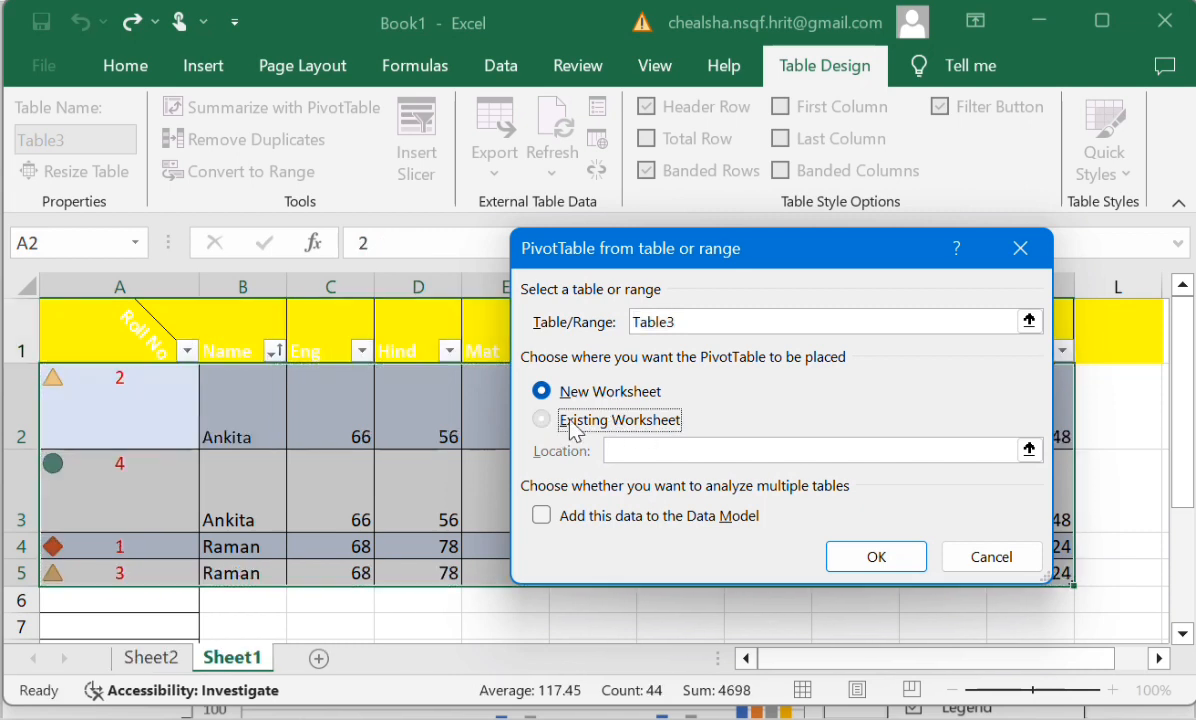
pyautogui.click(545, 421)
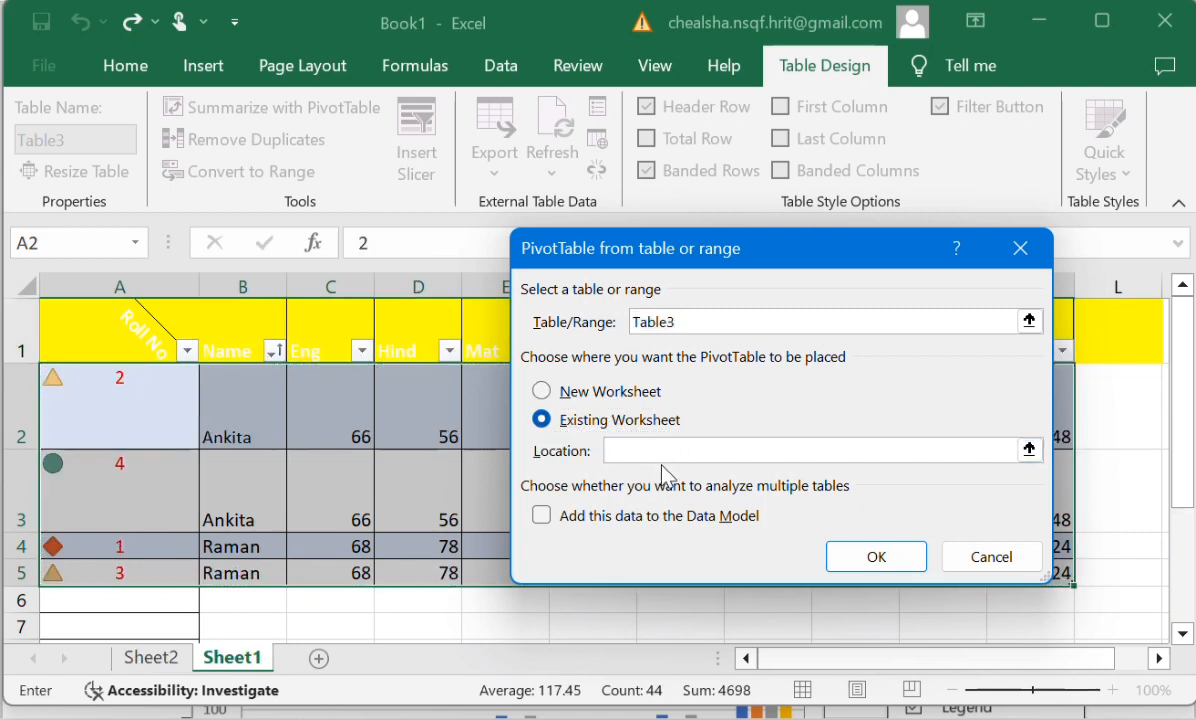
pyautogui.scroll(-2, 50, 539)
pyautogui.scroll(-3, 112, 518)
pyautogui.scroll(2, 117, 435)
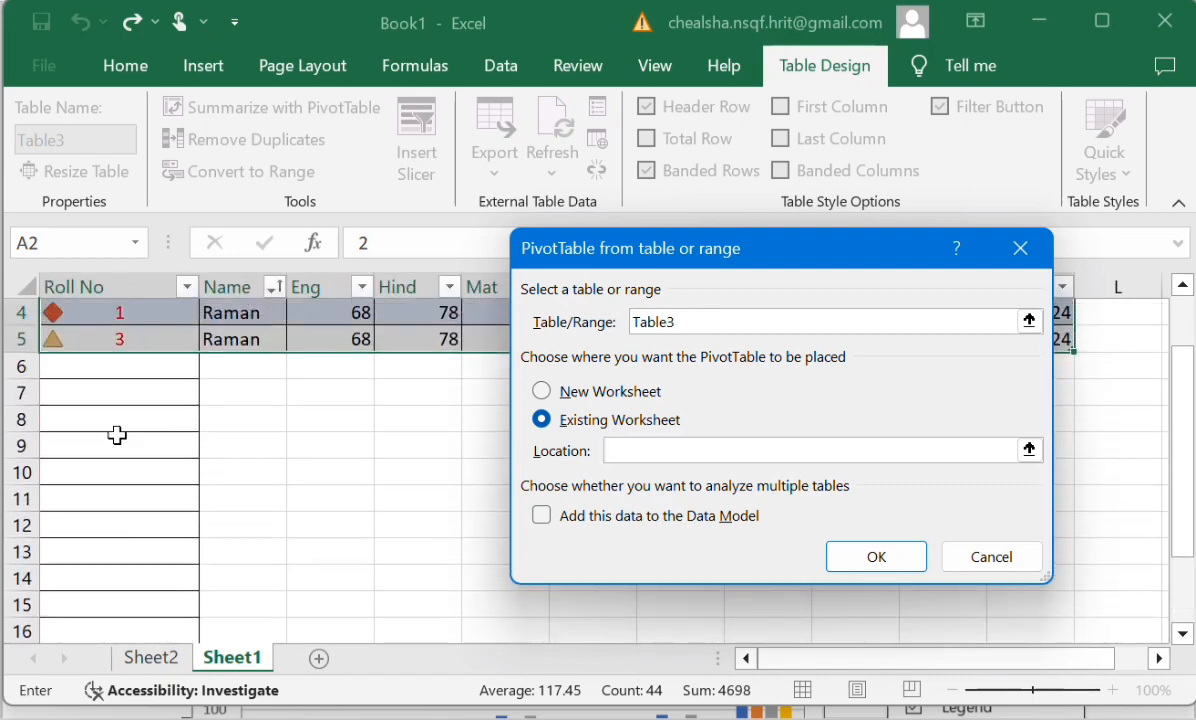
pyautogui.click(74, 391)
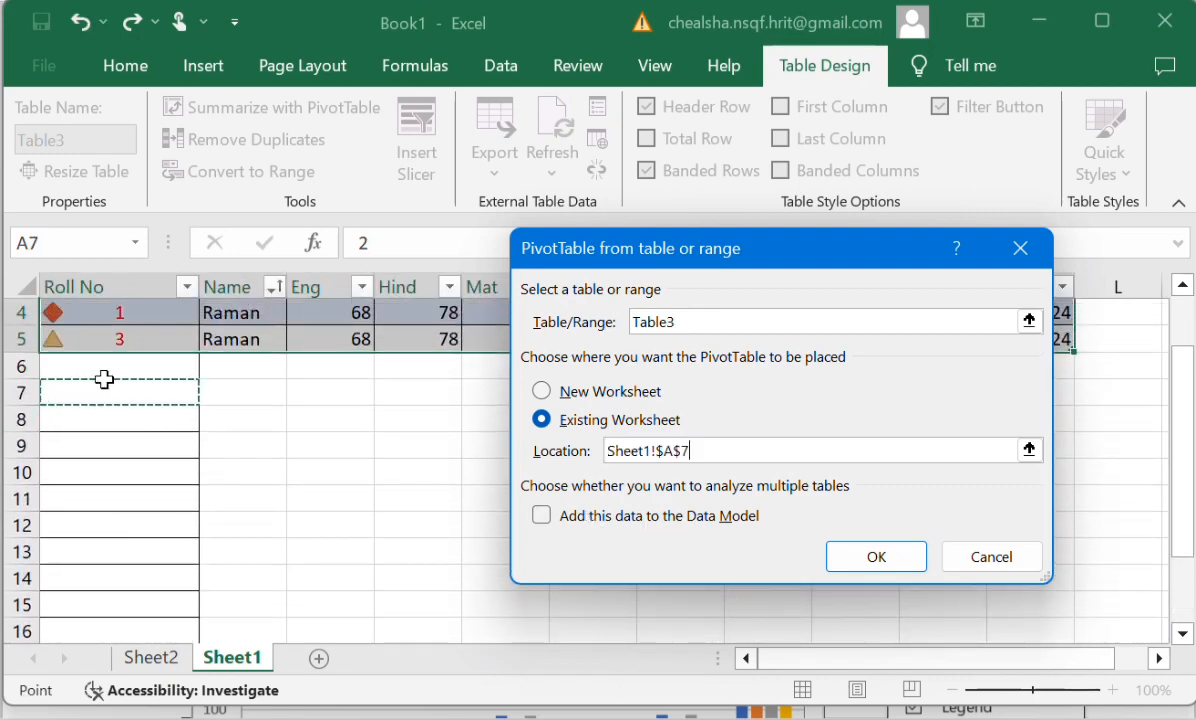
pyautogui.click(838, 556)
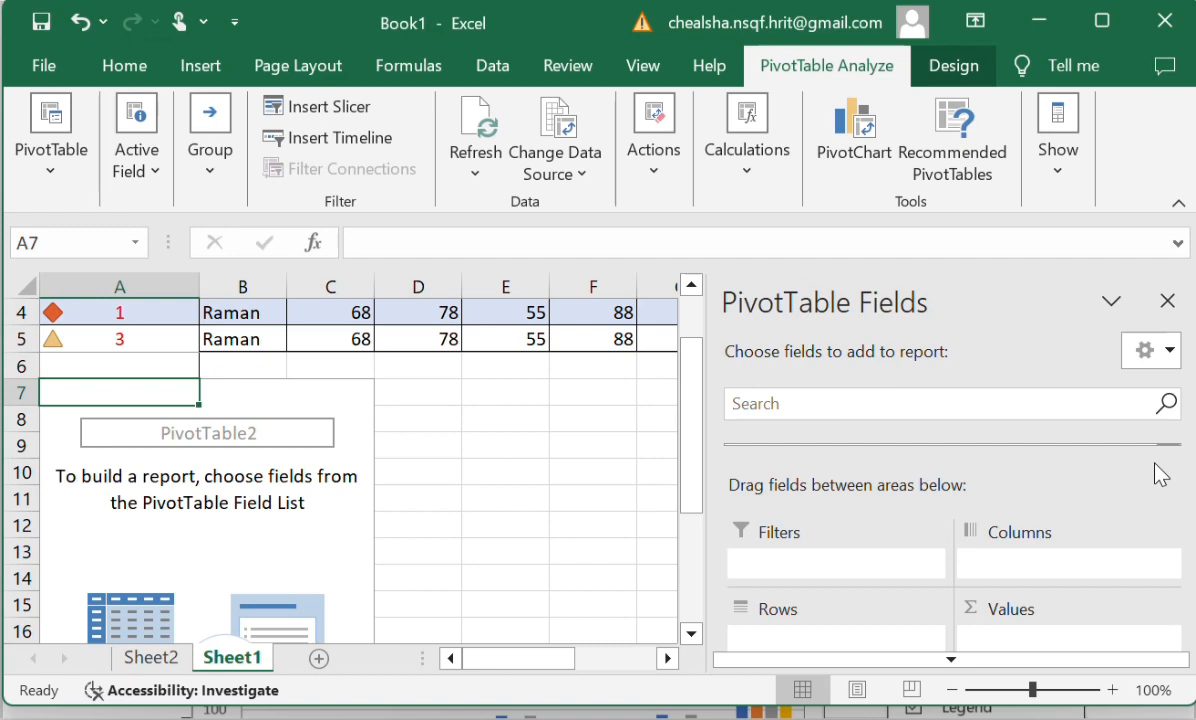
# Sort the PivotTable field list A to Z and show the fields and areas sections side by side.
pyautogui.click(1163, 362)
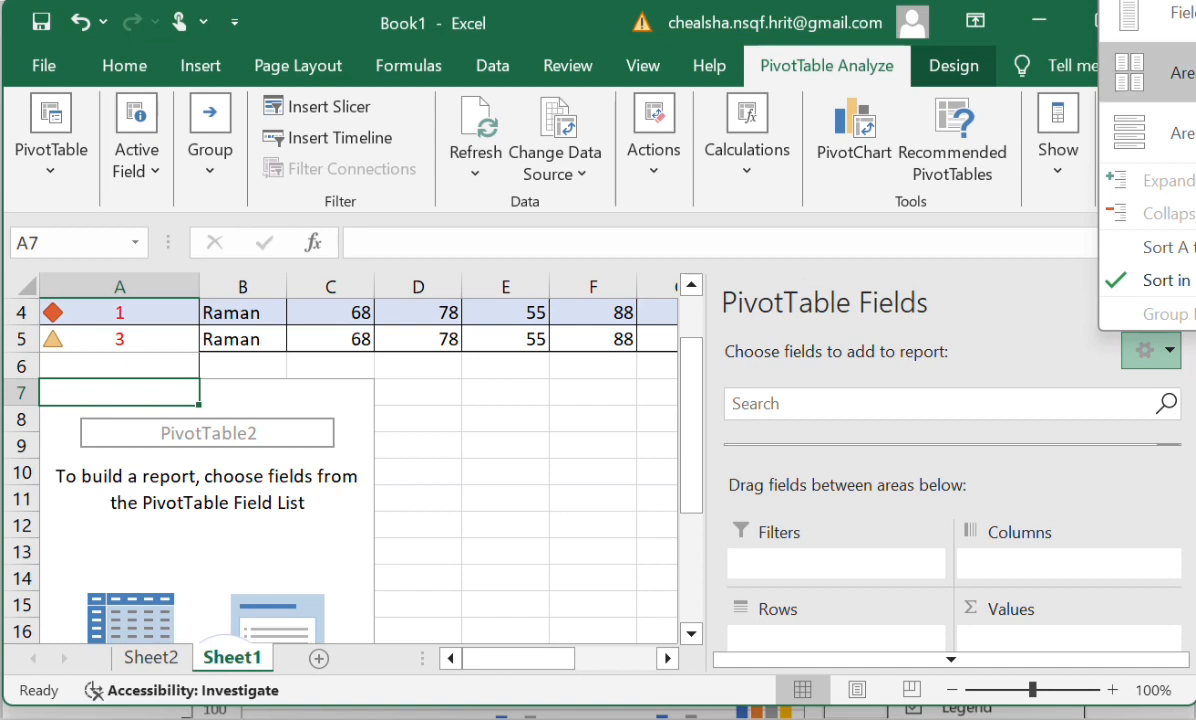
pyautogui.click(1150, 247)
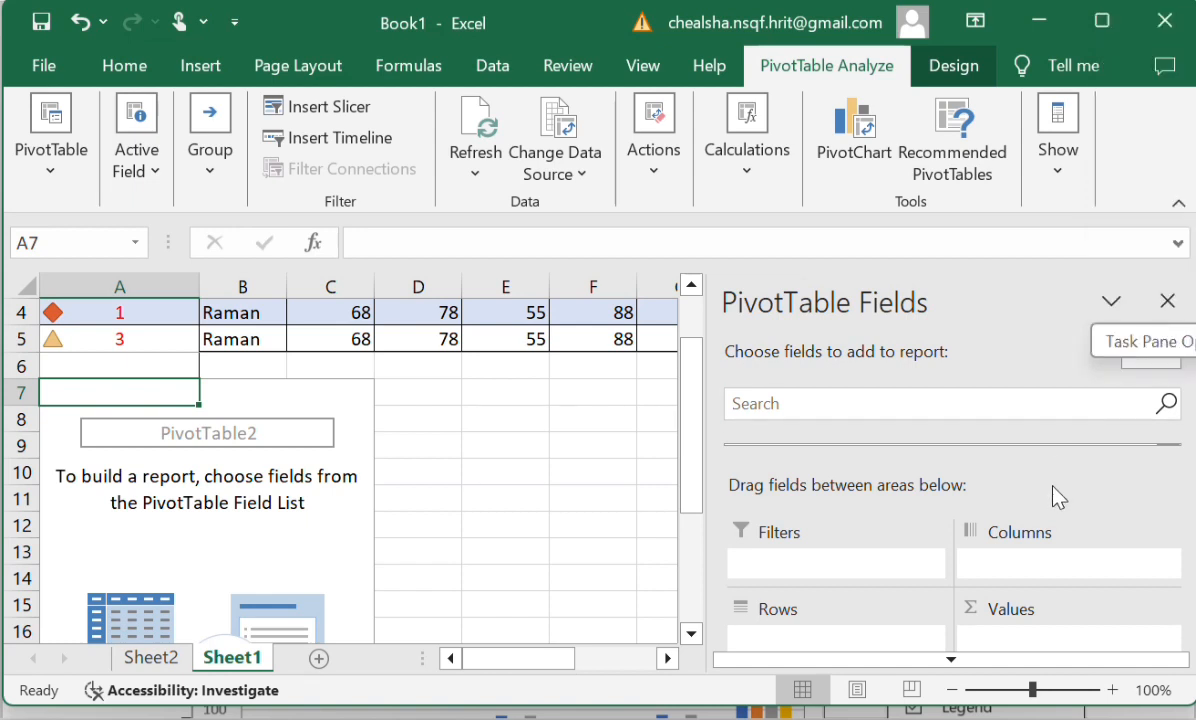
pyautogui.click(1170, 362)
pyautogui.click(1150, 2)
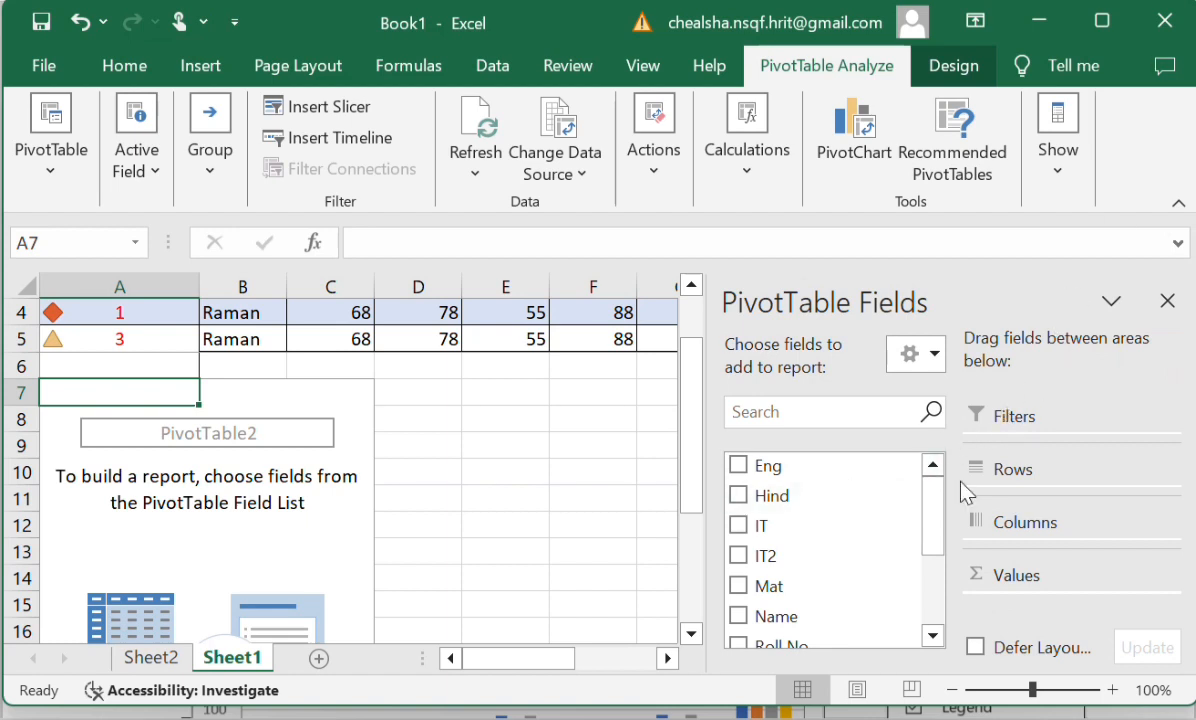
# Add the Roll No field to the PivotTable and look over its cells on the sheet.
pyautogui.scroll(-2, 854, 497)
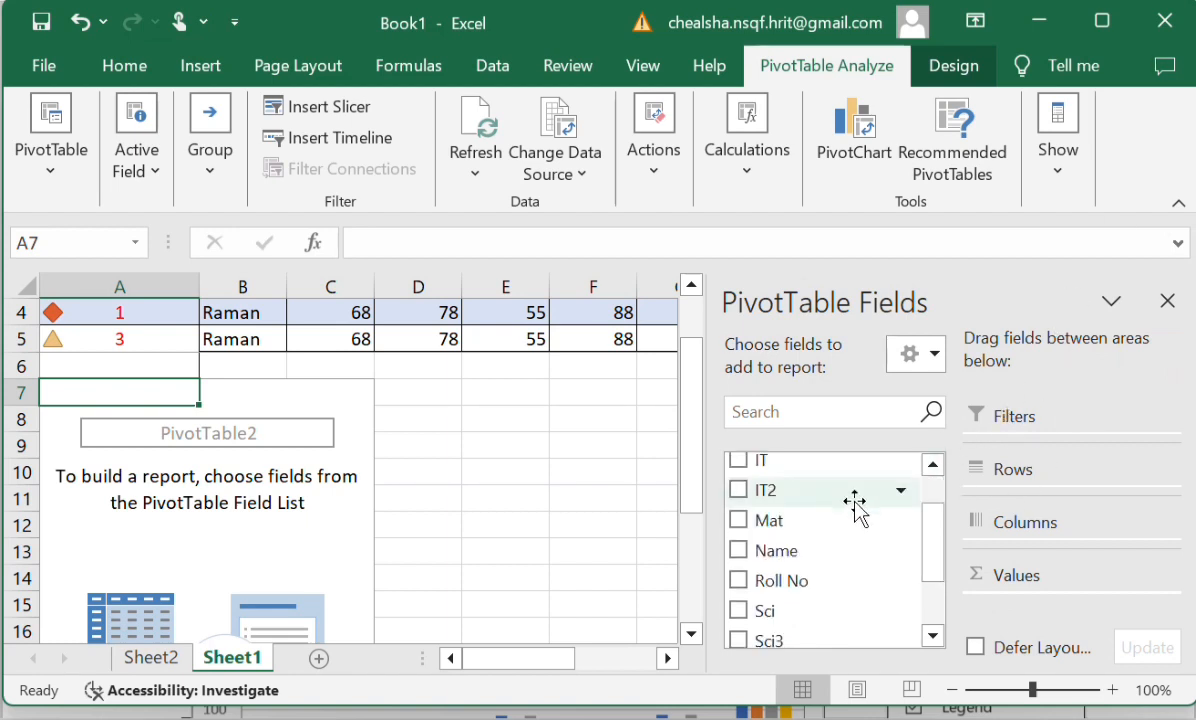
pyautogui.scroll(2, 854, 502)
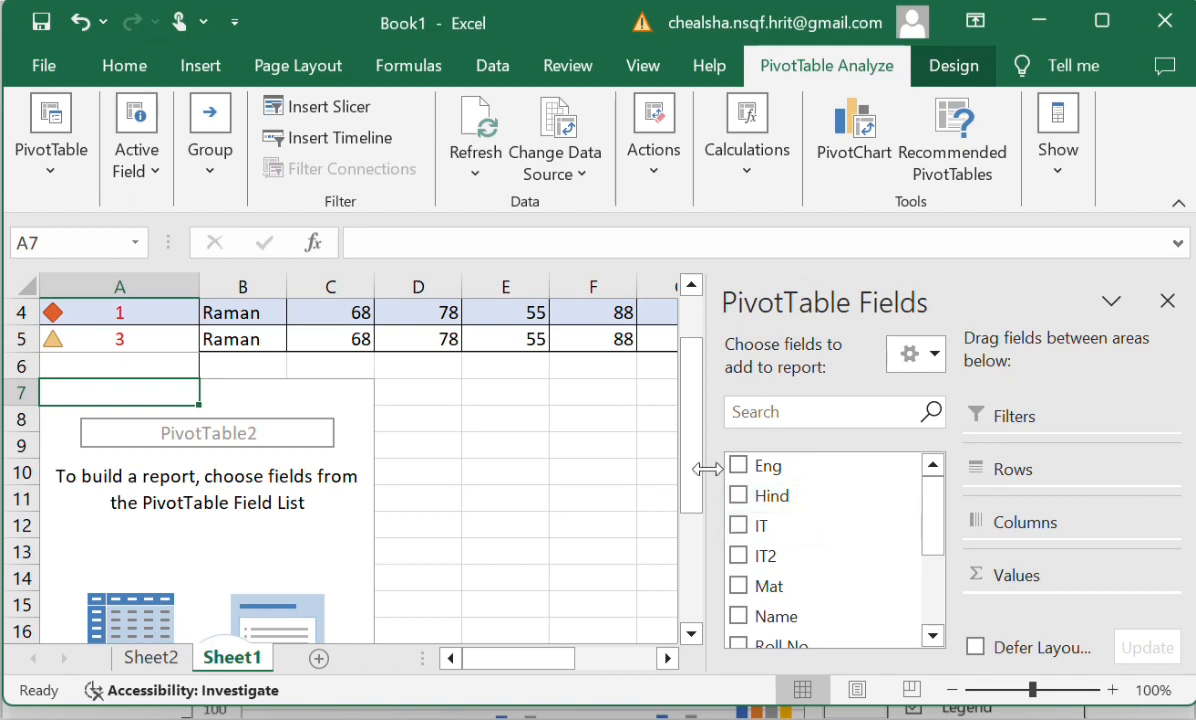
pyautogui.scroll(-2, 815, 547)
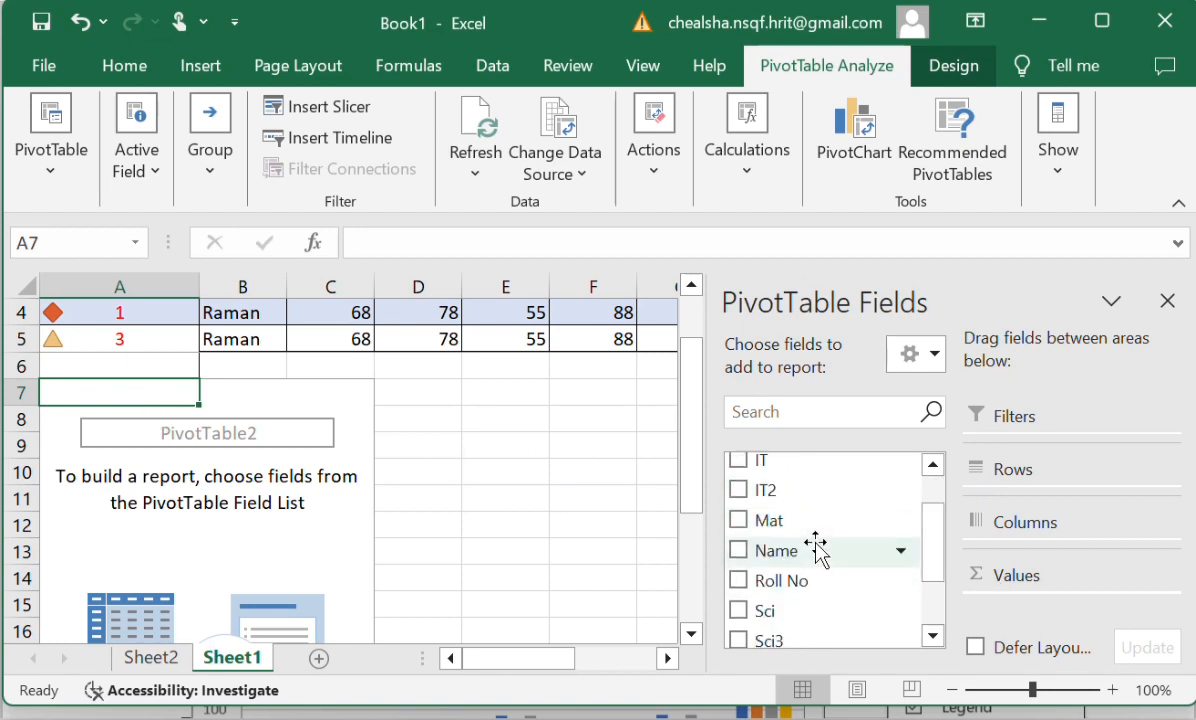
pyautogui.scroll(-2, 820, 550)
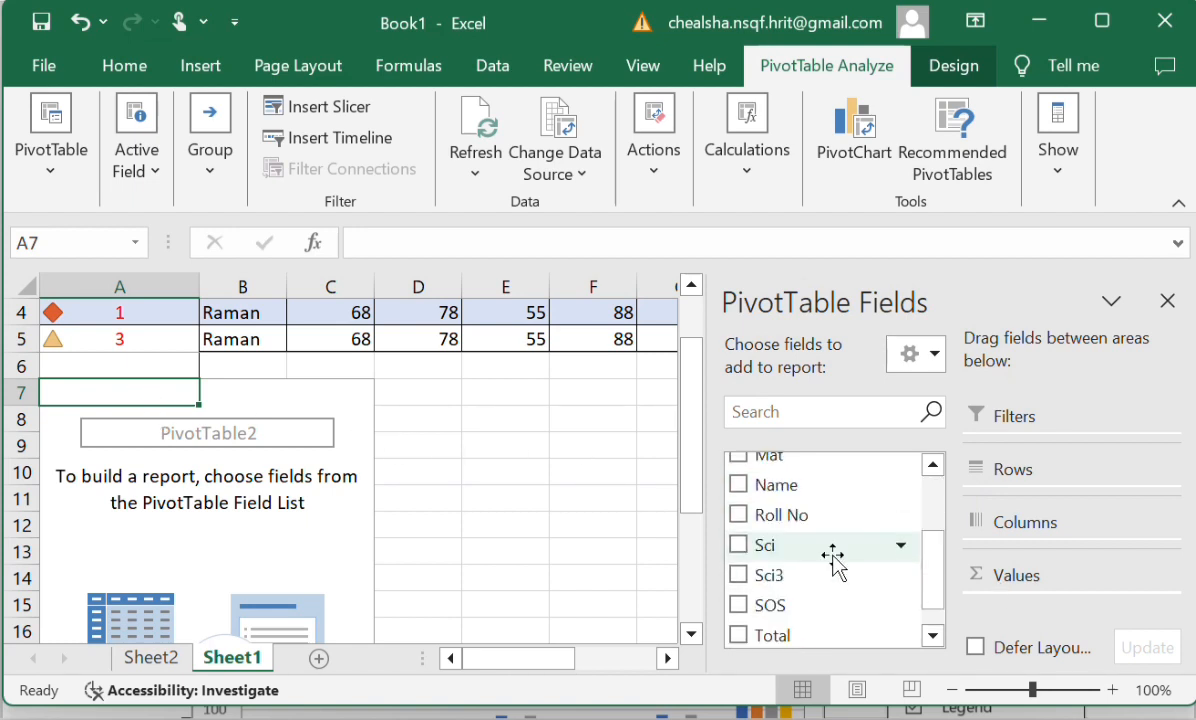
pyautogui.click(791, 517)
pyautogui.click(738, 514)
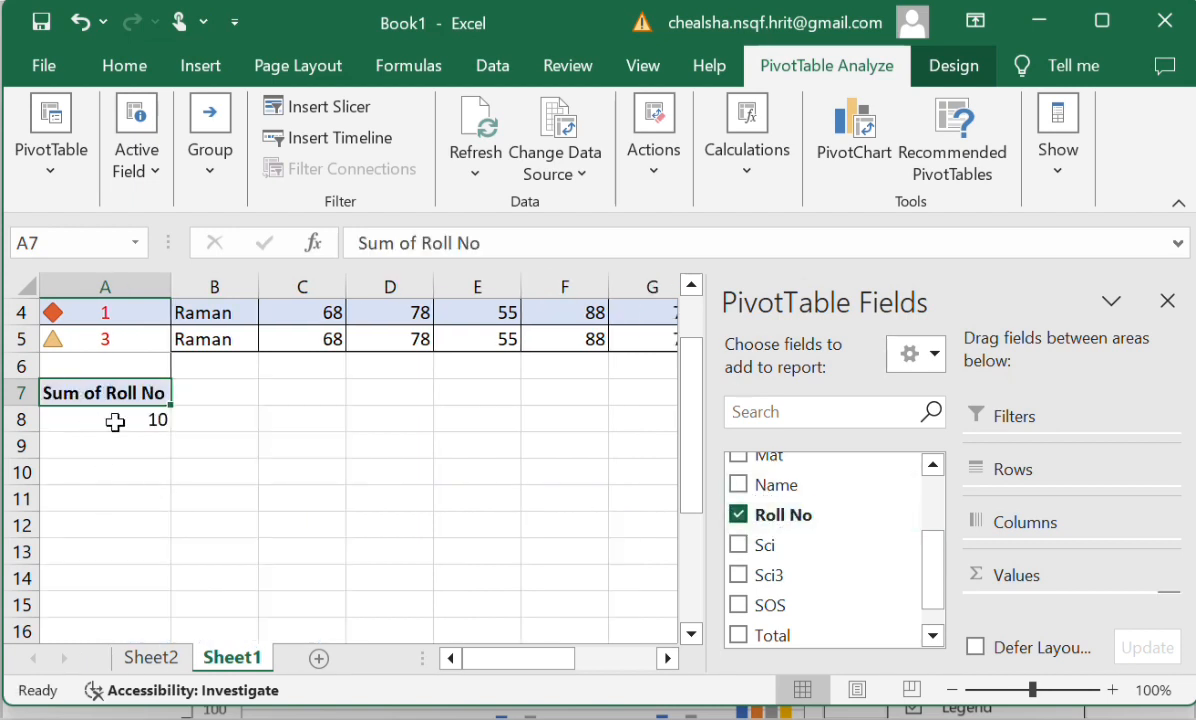
pyautogui.click(230, 393)
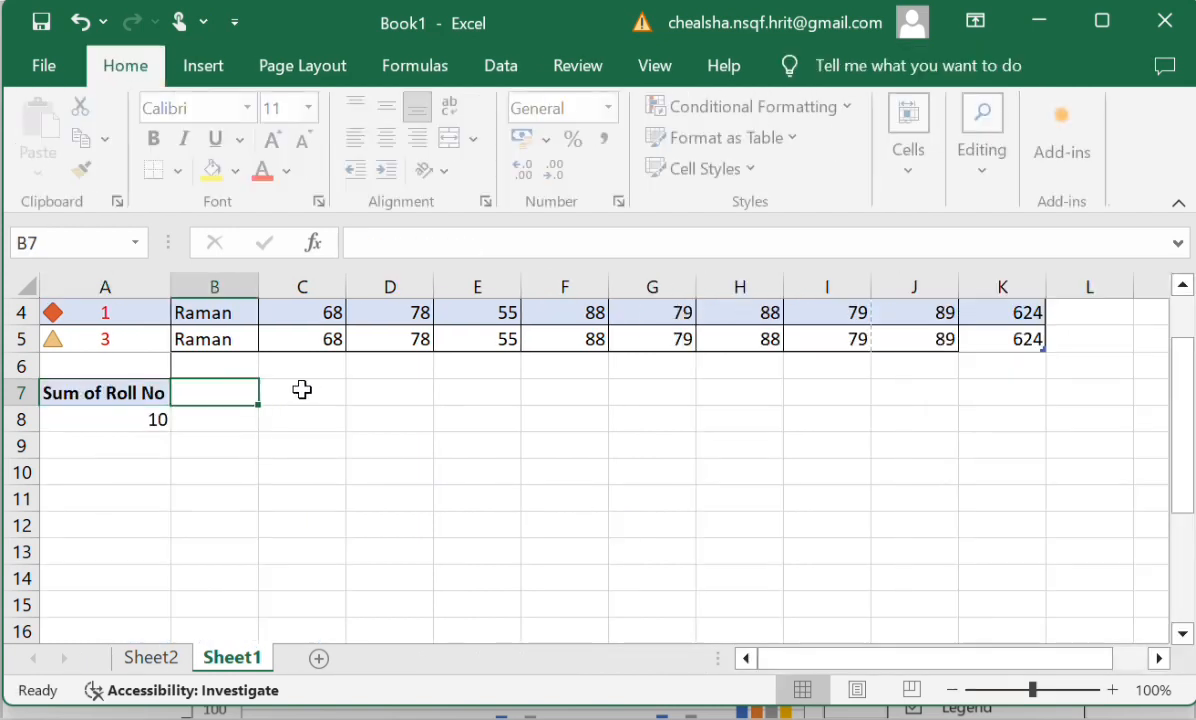
pyautogui.click(310, 393)
pyautogui.click(128, 393)
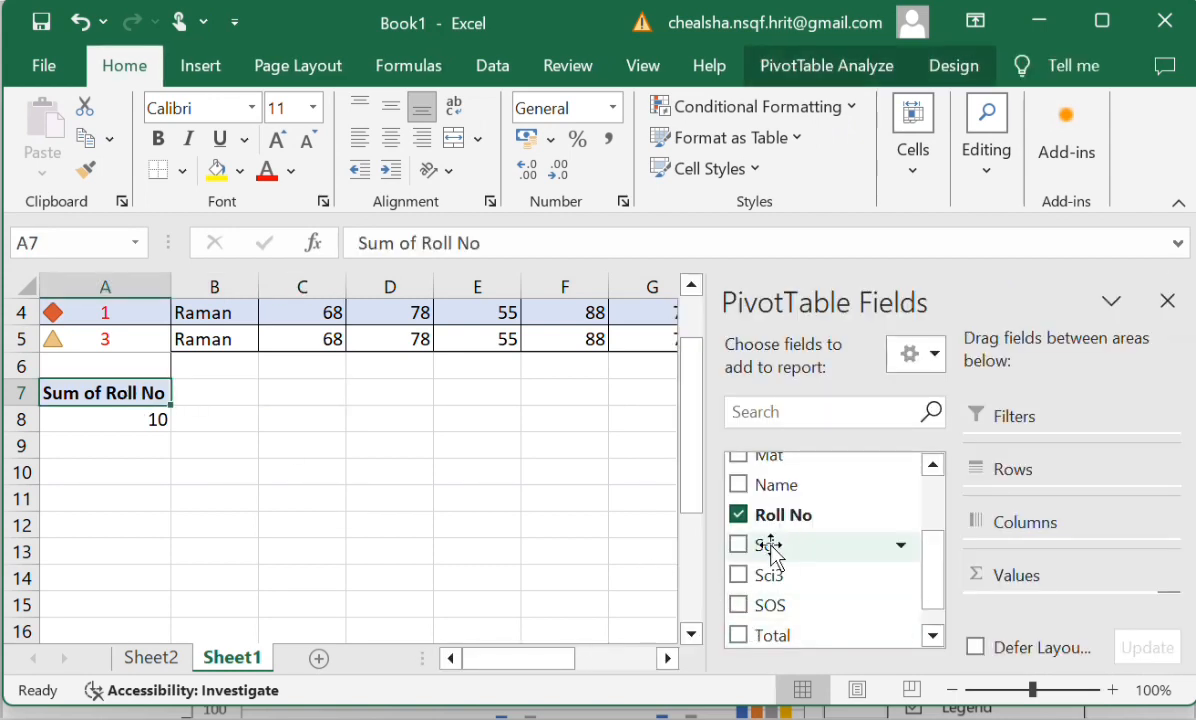
# Add the Eng and Hind fields to the PivotTable and close the field list.
pyautogui.scroll(4, 770, 552)
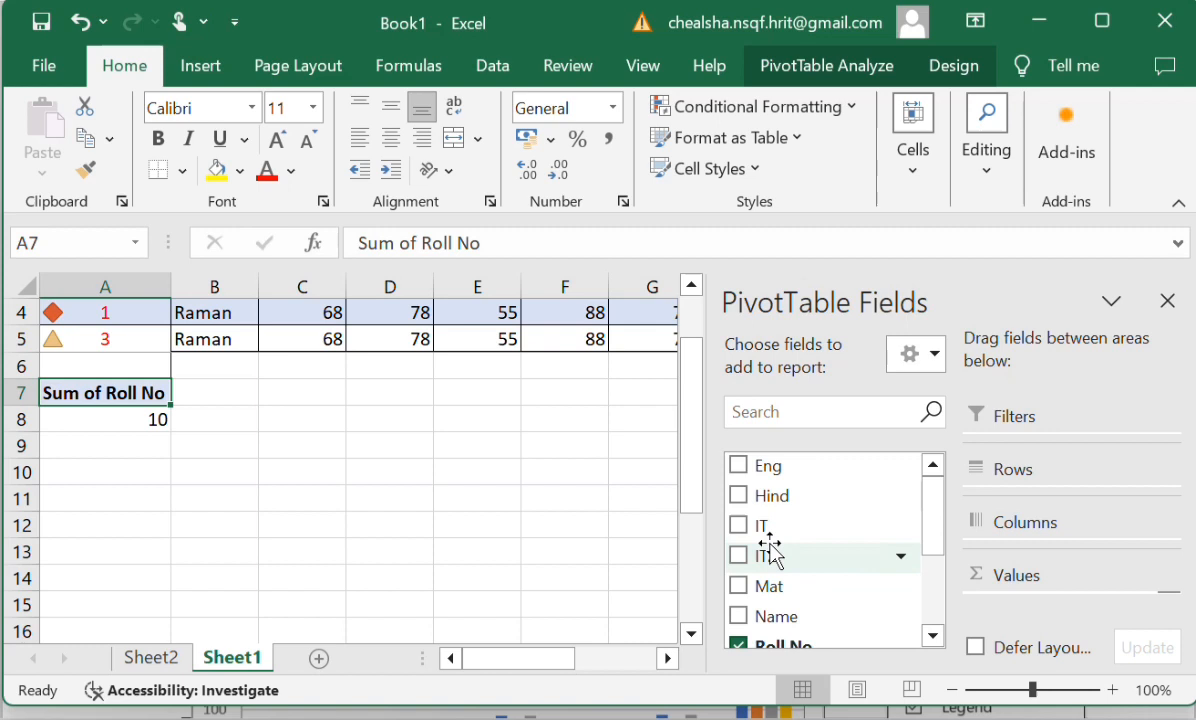
pyautogui.click(738, 465)
pyautogui.click(738, 495)
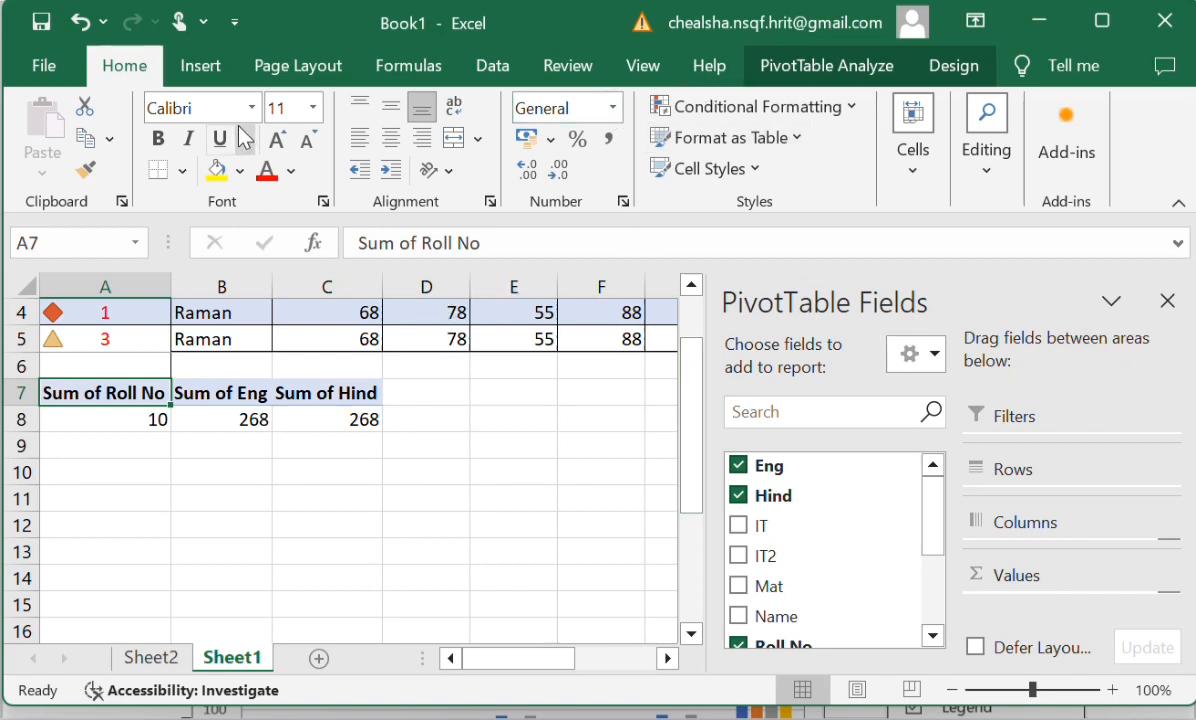
pyautogui.scroll(1, 512, 515)
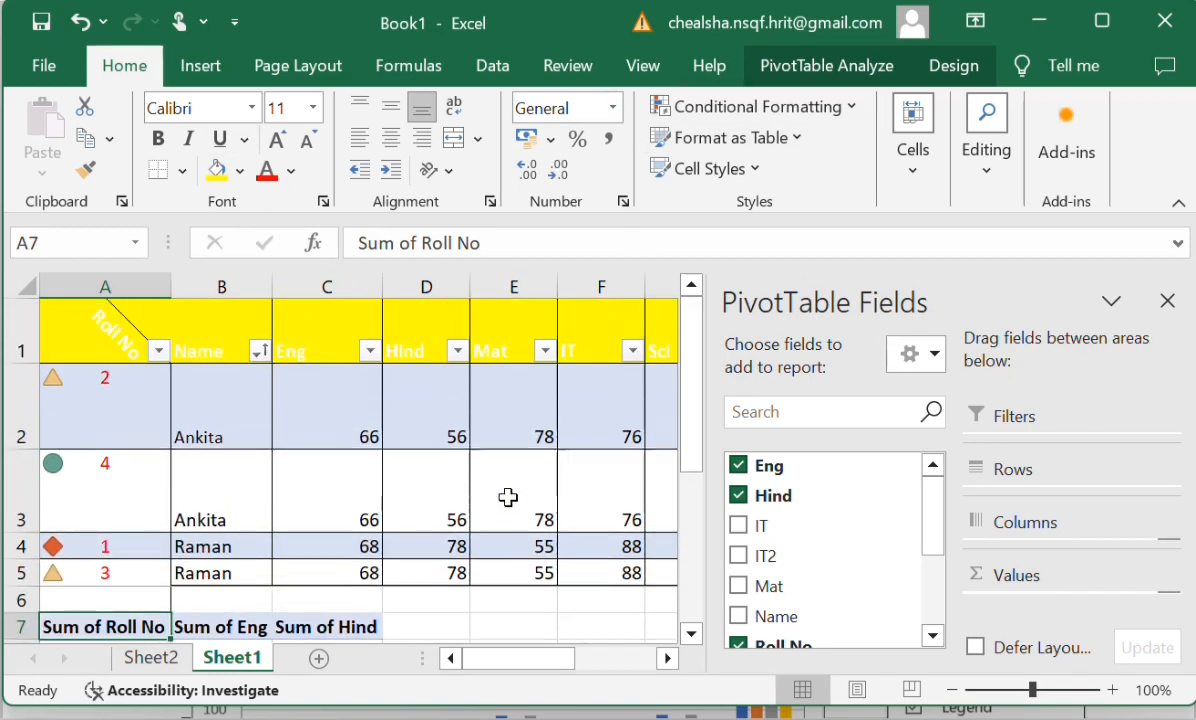
pyautogui.click(1166, 301)
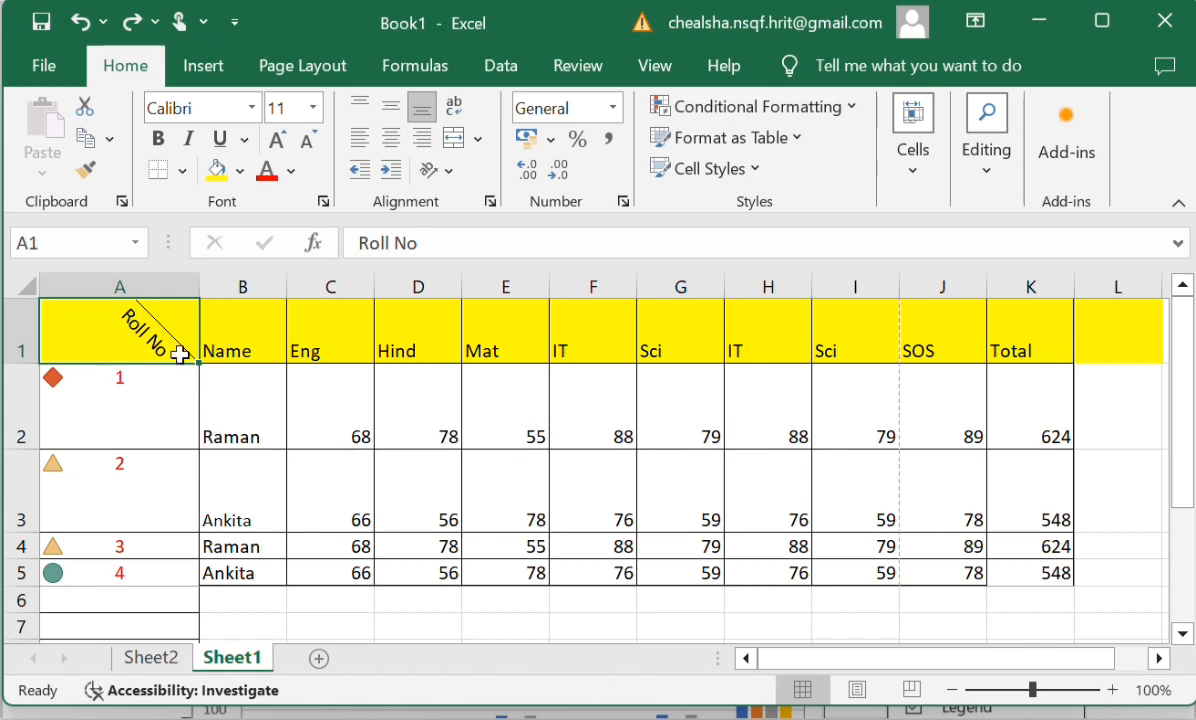
# Insert the recommended PivotTable Sum of Sci, Sum of IT2, and Sum of Sci2 by Name from range A1:K5 on Sheet1.
pyautogui.moveTo(140, 332); pyautogui.dragTo(502, 483)
pyautogui.click(686, 339)
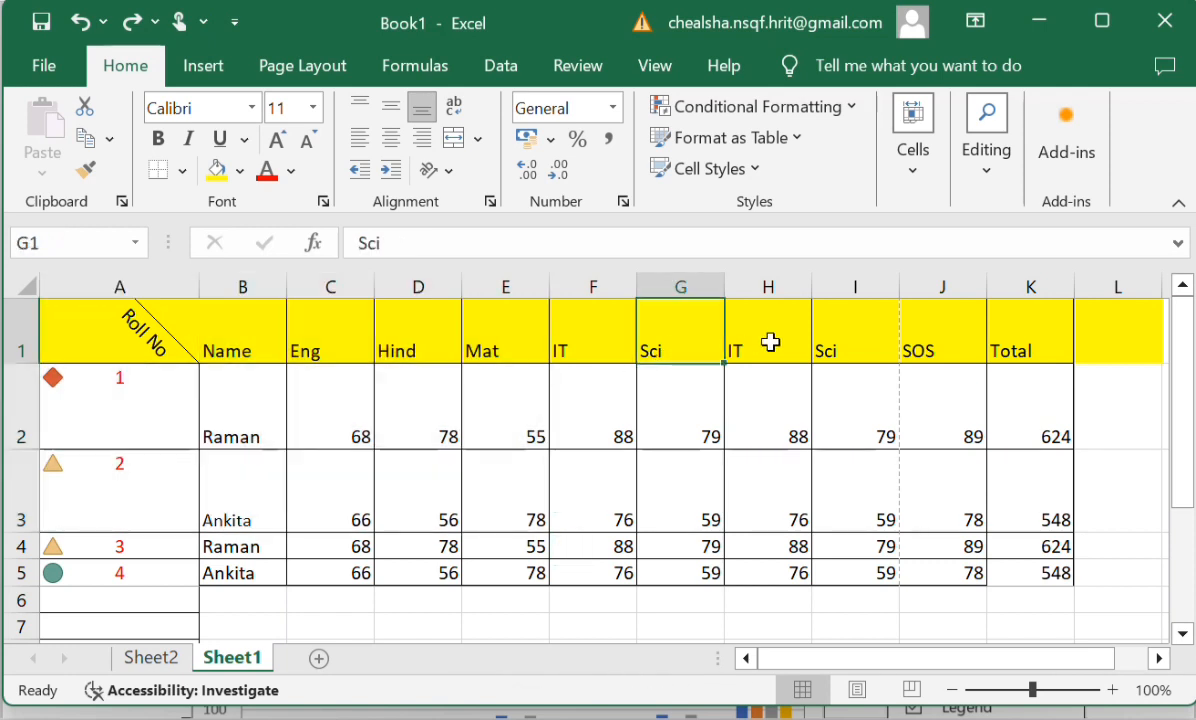
pyautogui.moveTo(135, 345); pyautogui.dragTo(1058, 568)
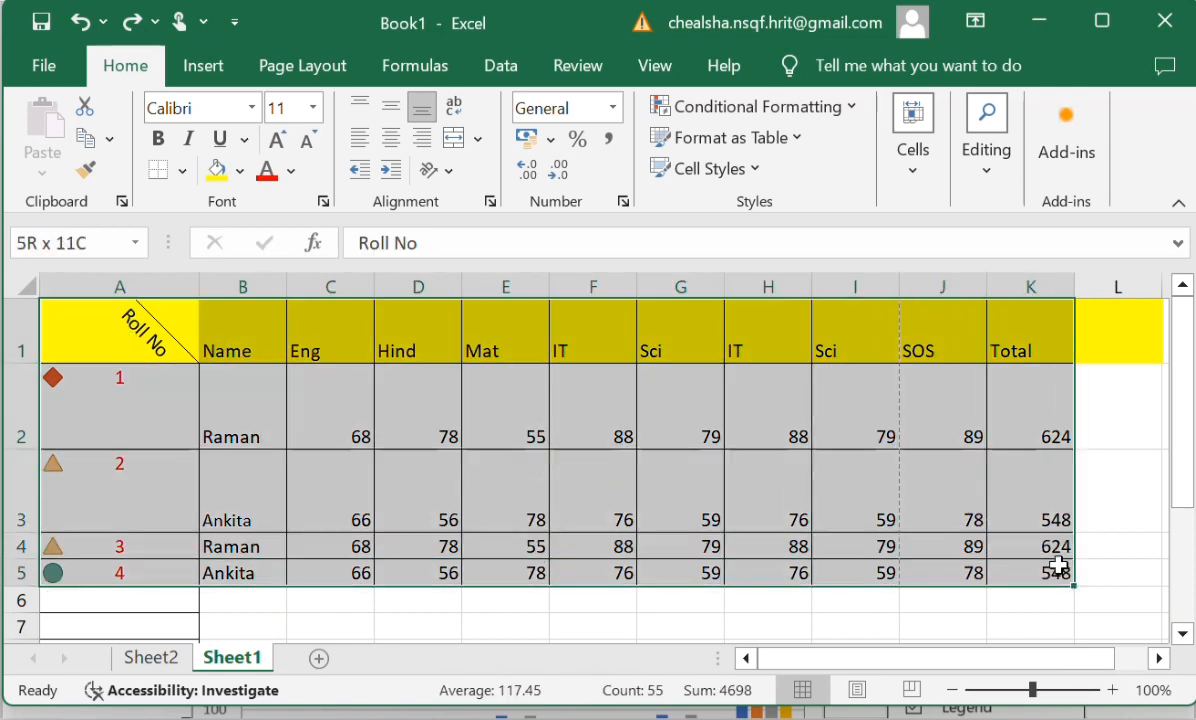
pyautogui.click(203, 72)
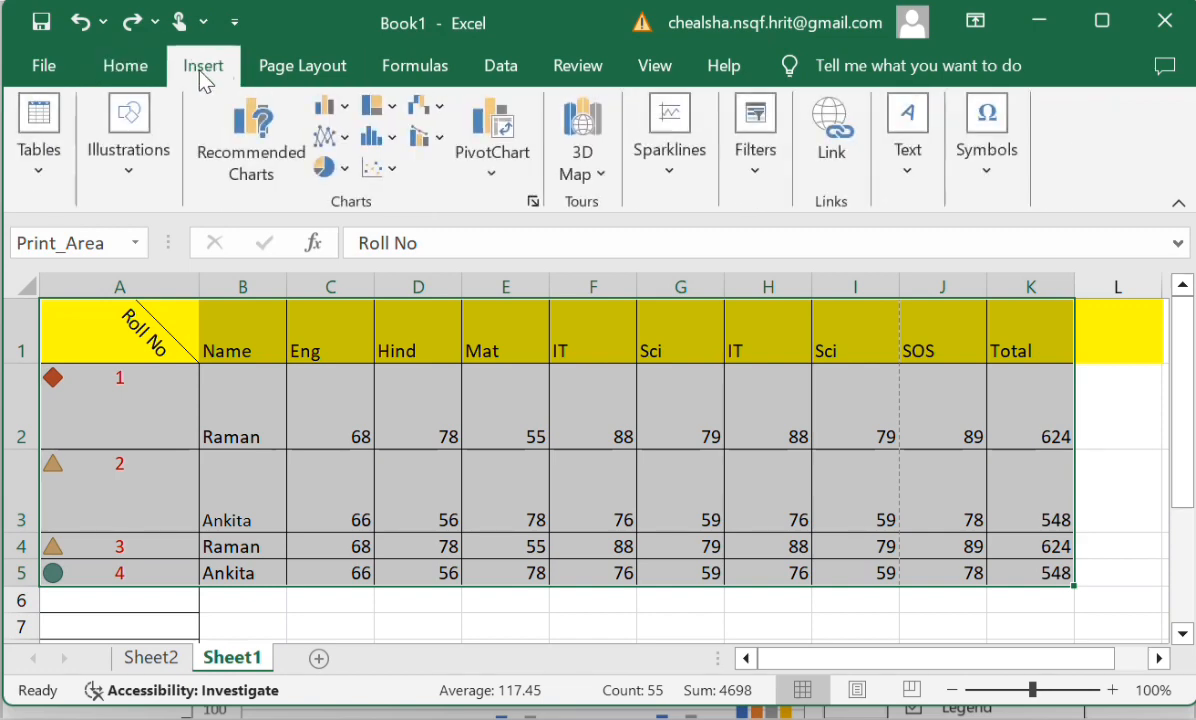
pyautogui.click(50, 180)
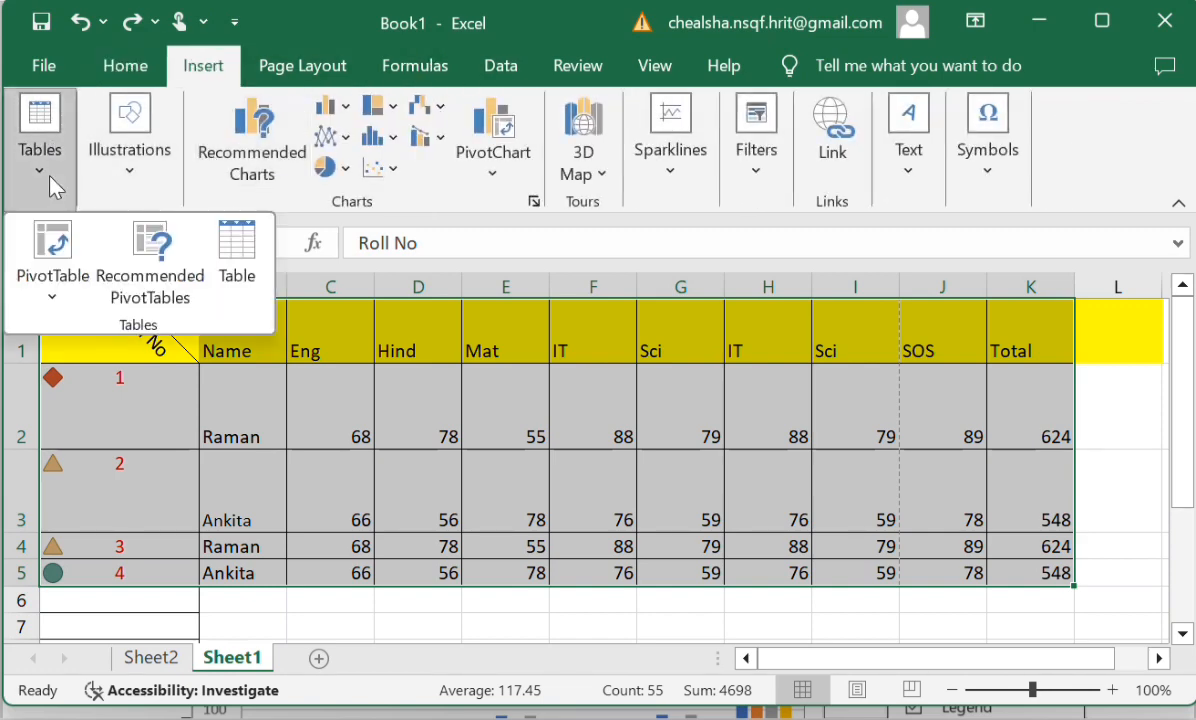
pyautogui.click(122, 255)
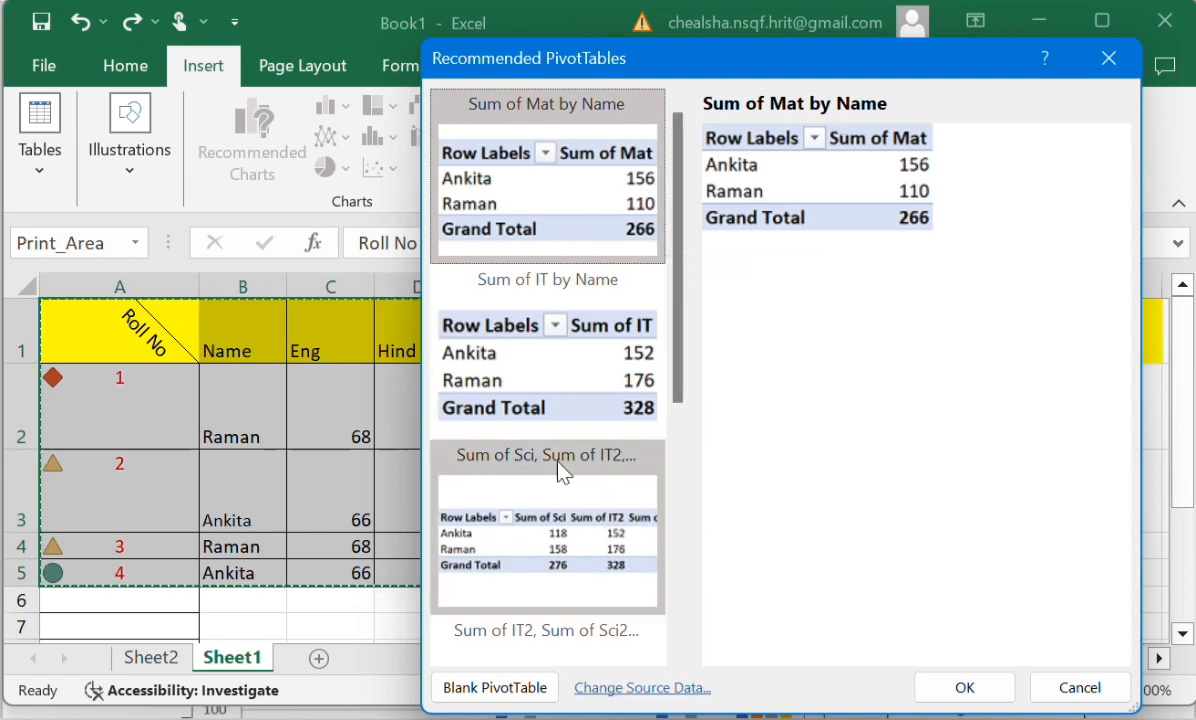
pyautogui.click(538, 564)
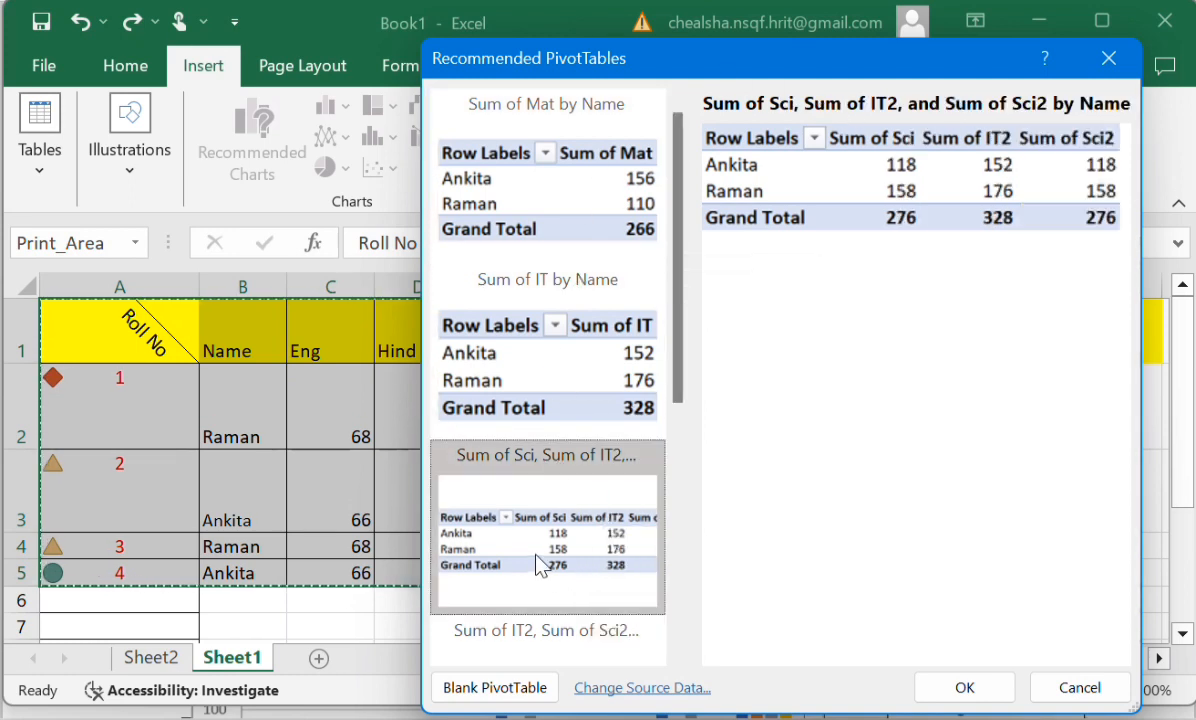
pyautogui.click(1004, 694)
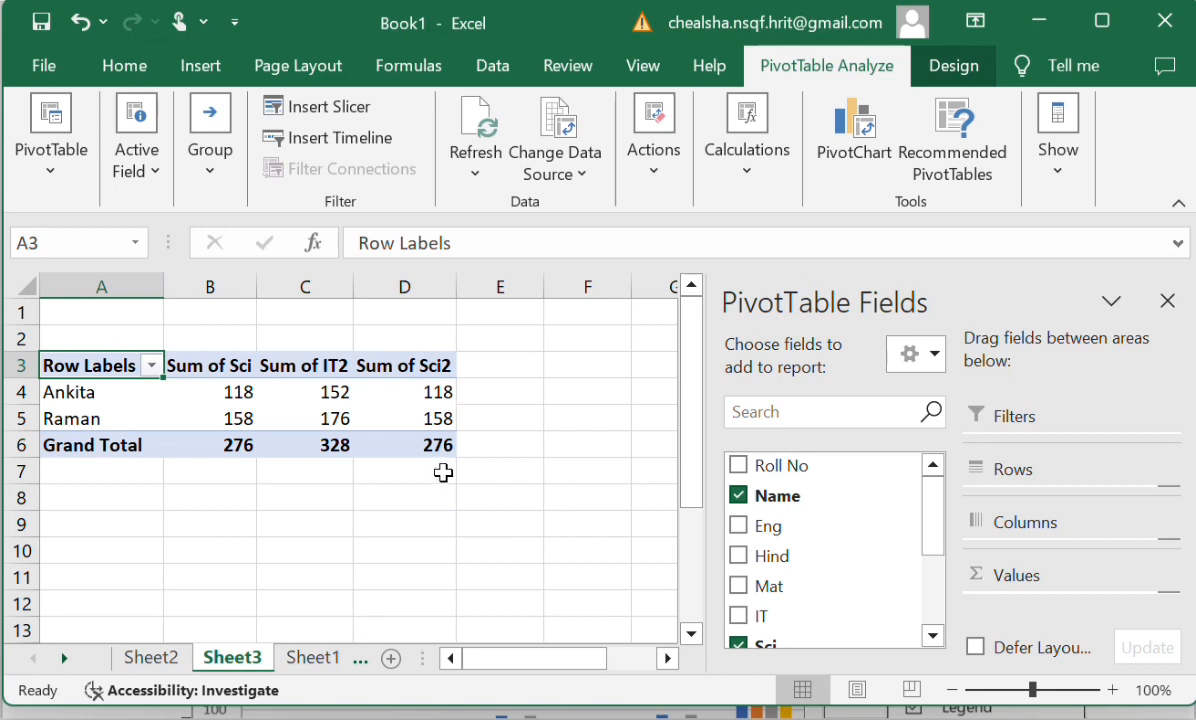
# Open the full list of chart types for the marks range on Sheet1 and preview the Clustered Column chart.
pyautogui.click(325, 664)
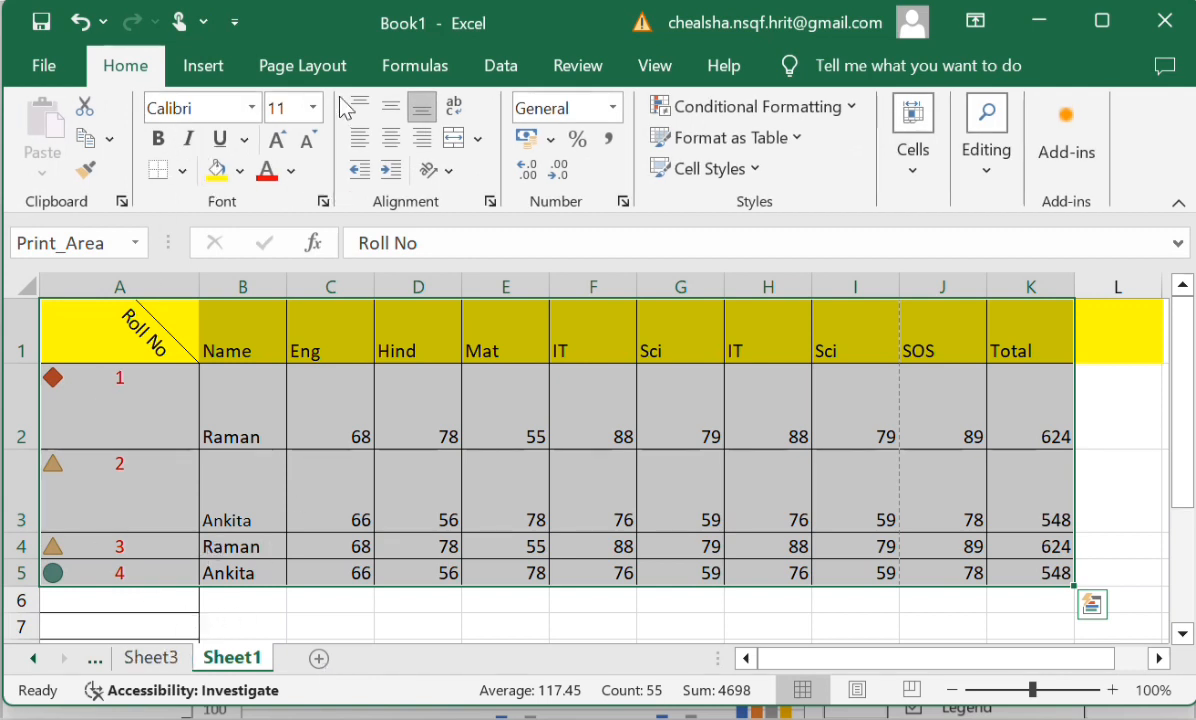
pyautogui.click(205, 68)
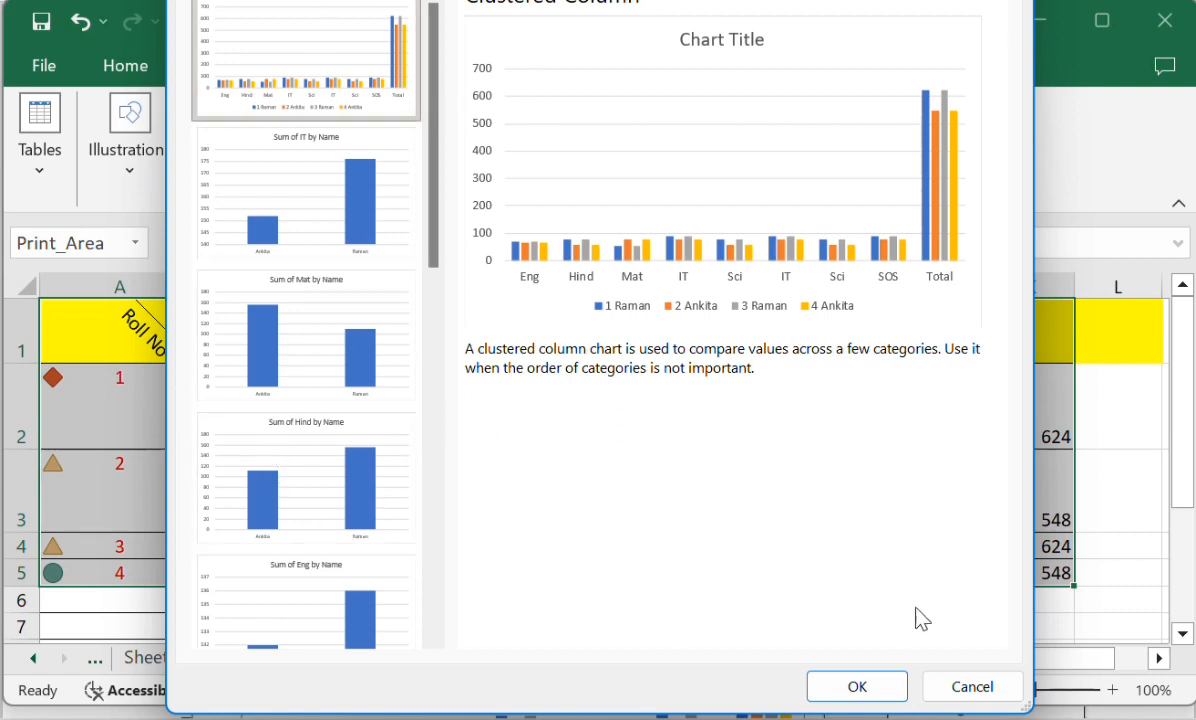
pyautogui.click(372, 1)
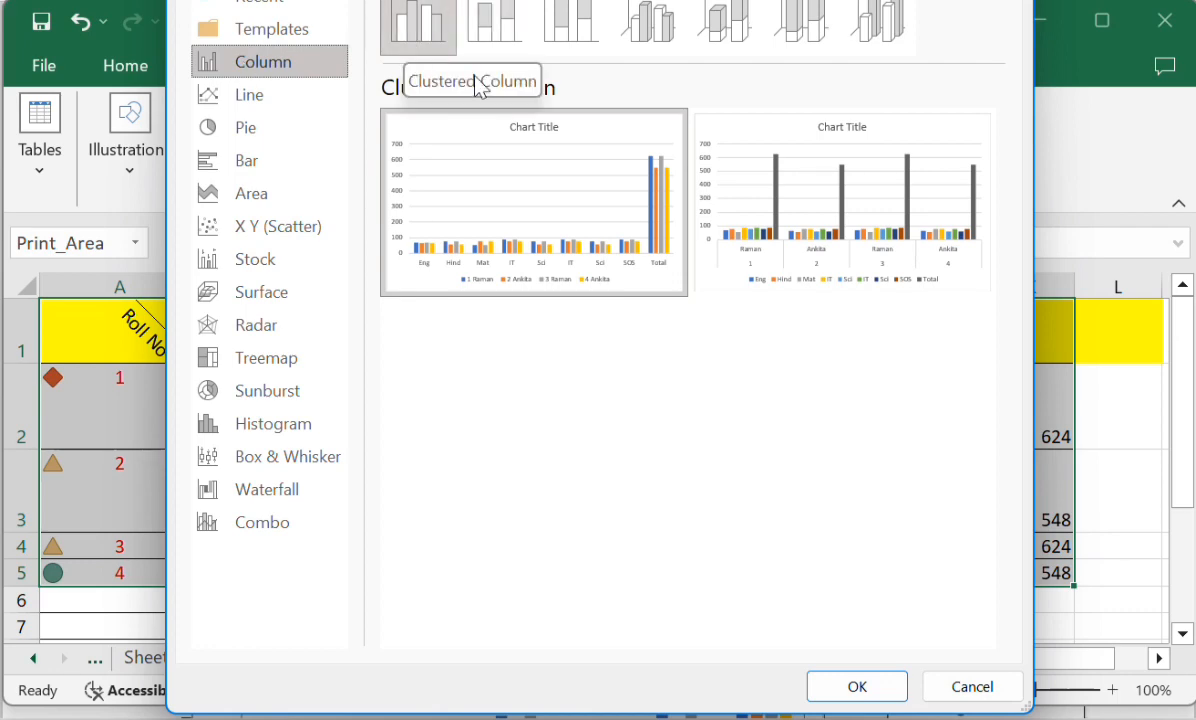
pyautogui.moveTo(697, 212)
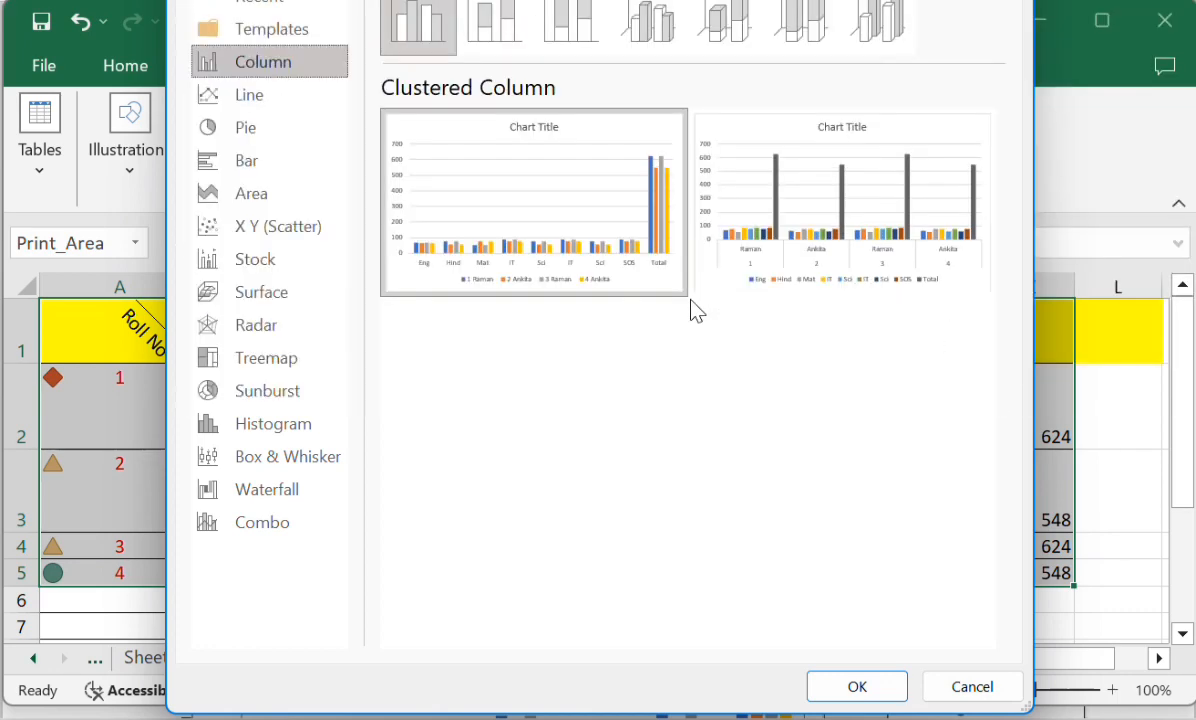
pyautogui.moveTo(658, 222)
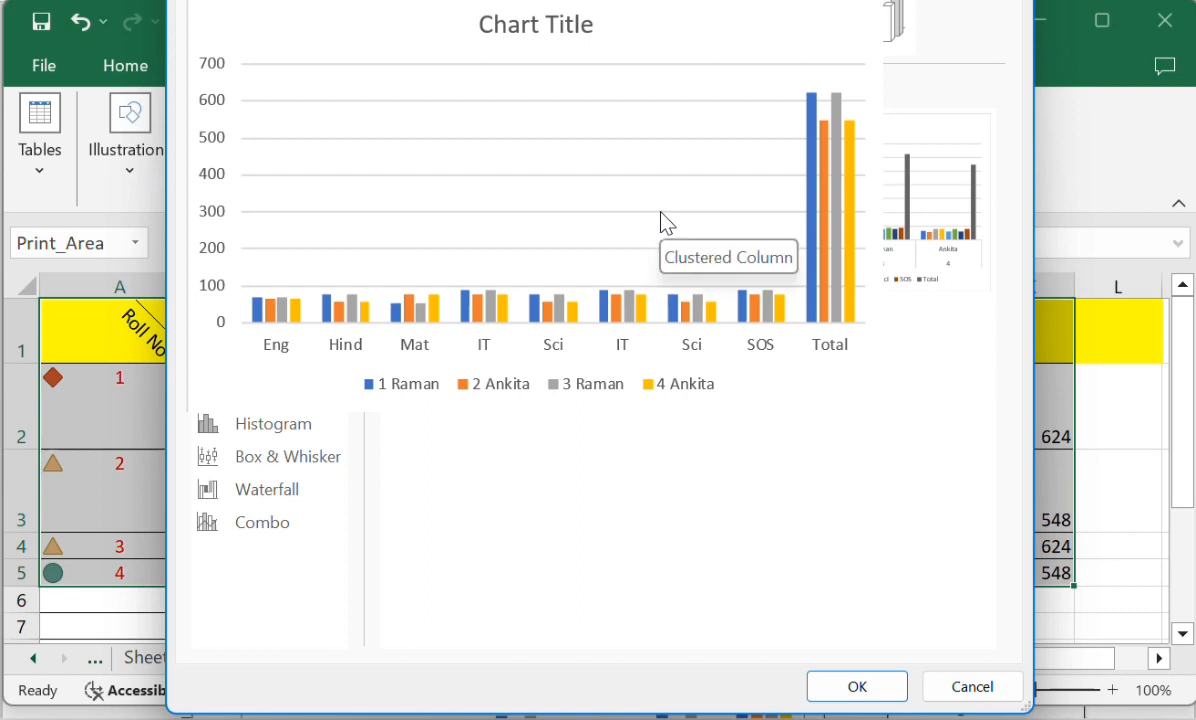
# Preview the Line, Pie, Bar, Area, X Y (Scatter) and Stock chart types for the marks data.
pyautogui.click(259, 99)
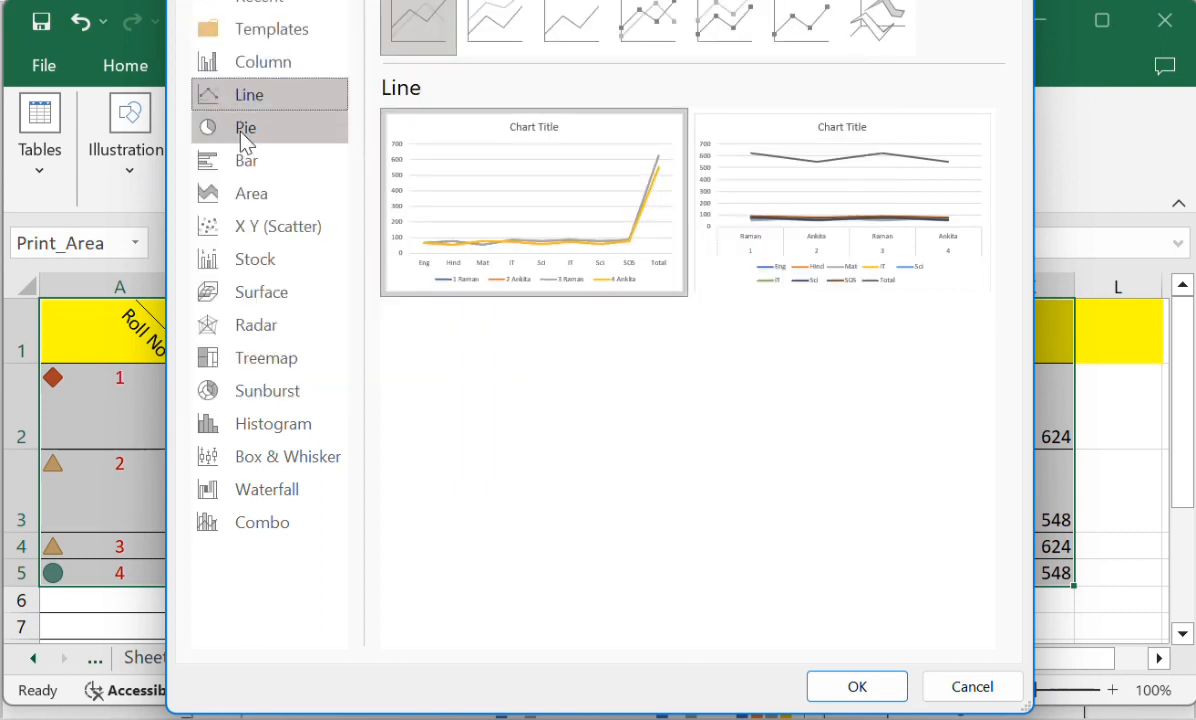
pyautogui.click(245, 130)
pyautogui.moveTo(530, 212)
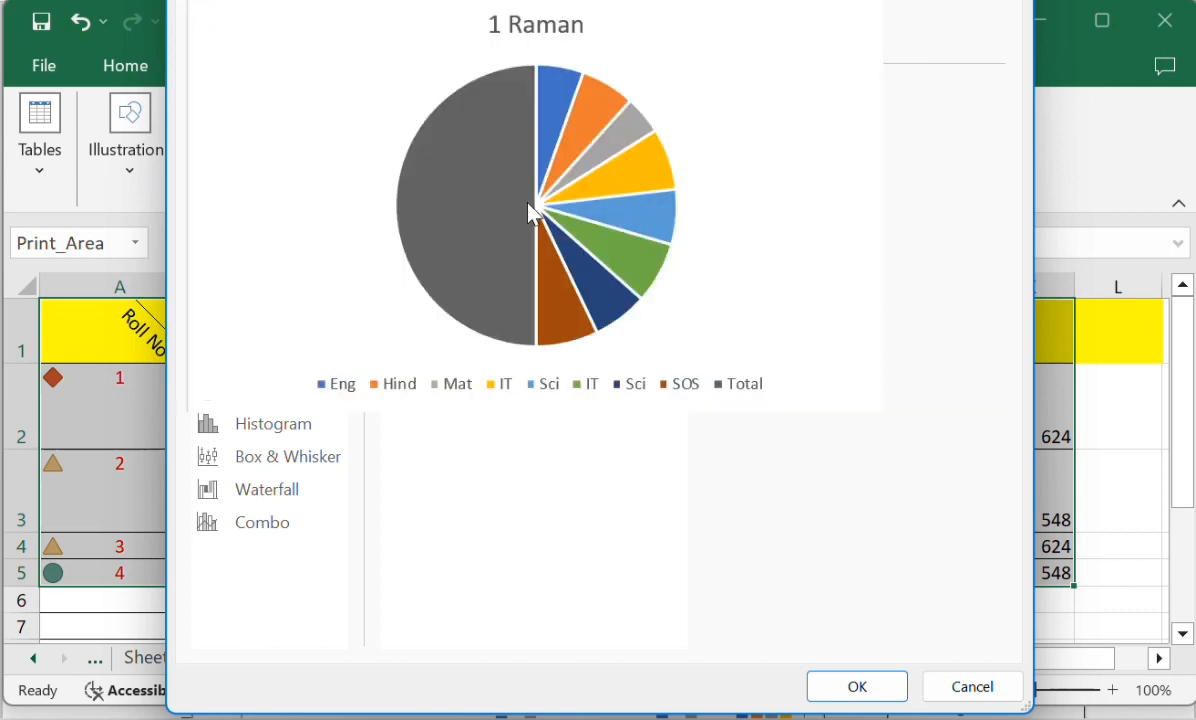
pyautogui.click(248, 168)
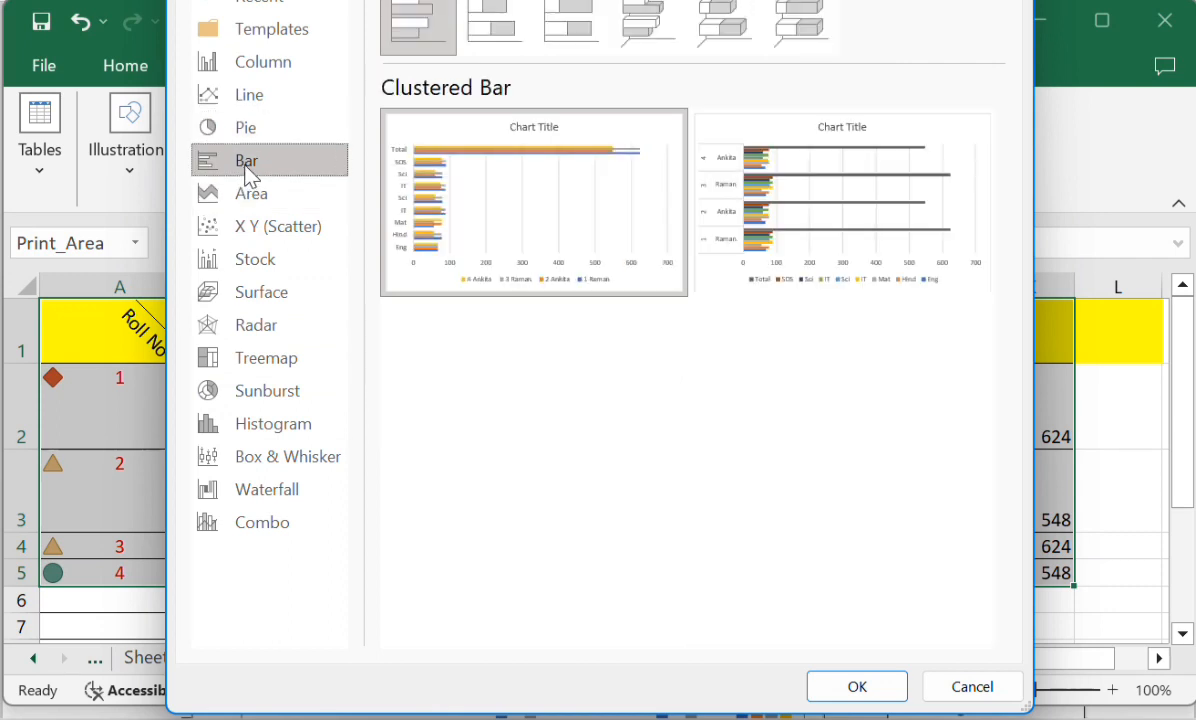
pyautogui.moveTo(418, 168)
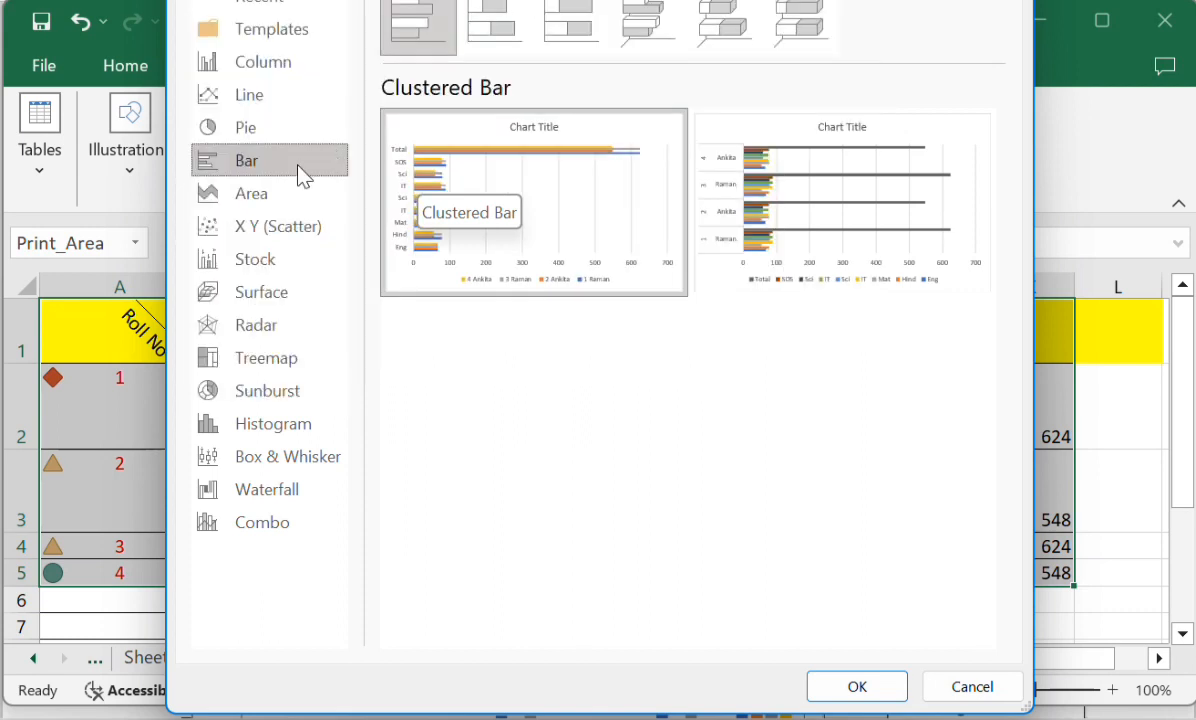
pyautogui.click(274, 198)
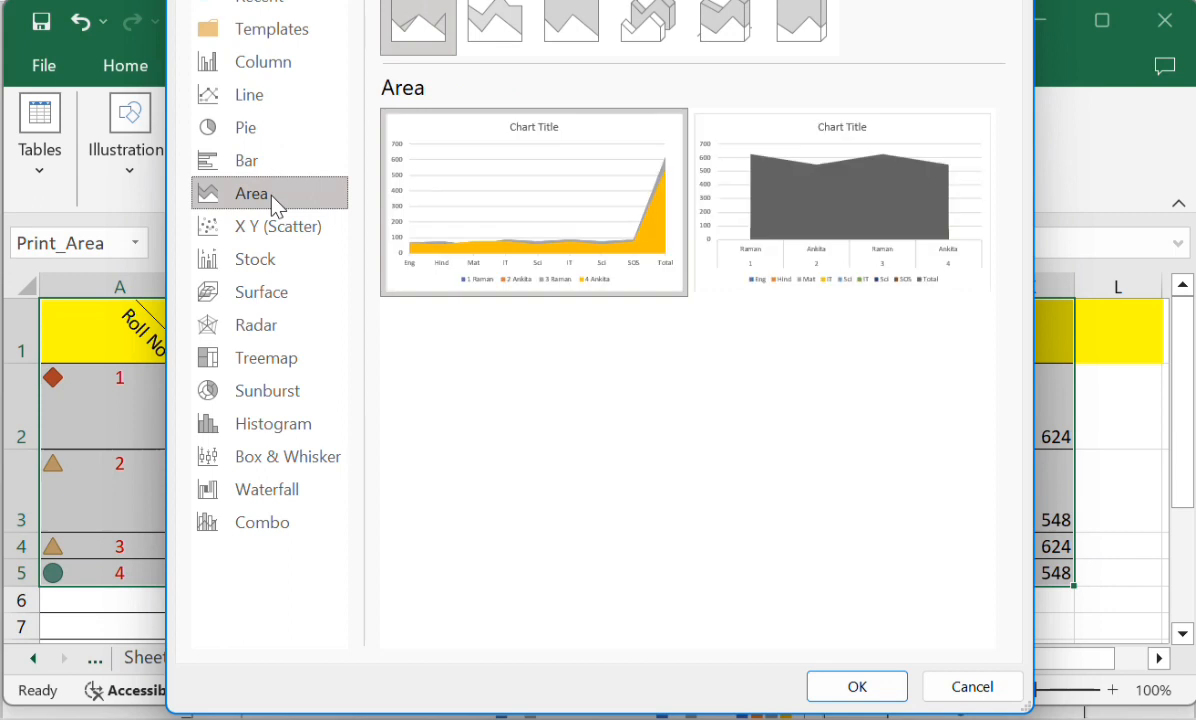
pyautogui.click(270, 228)
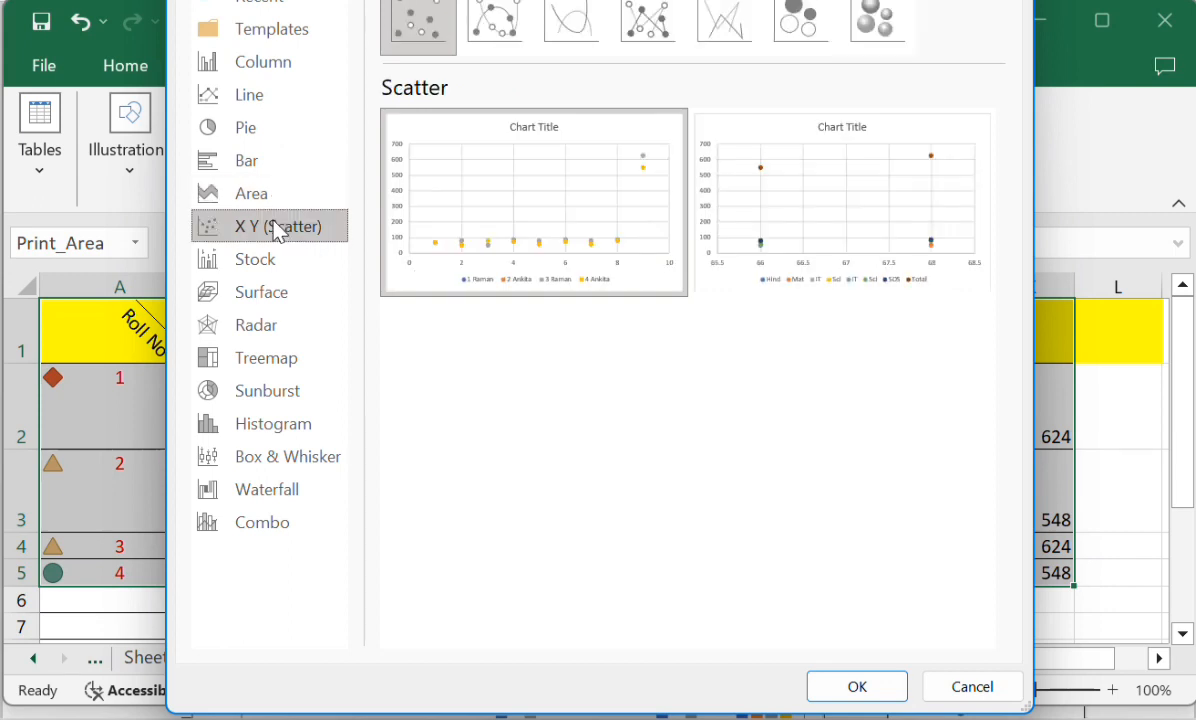
pyautogui.moveTo(417, 235)
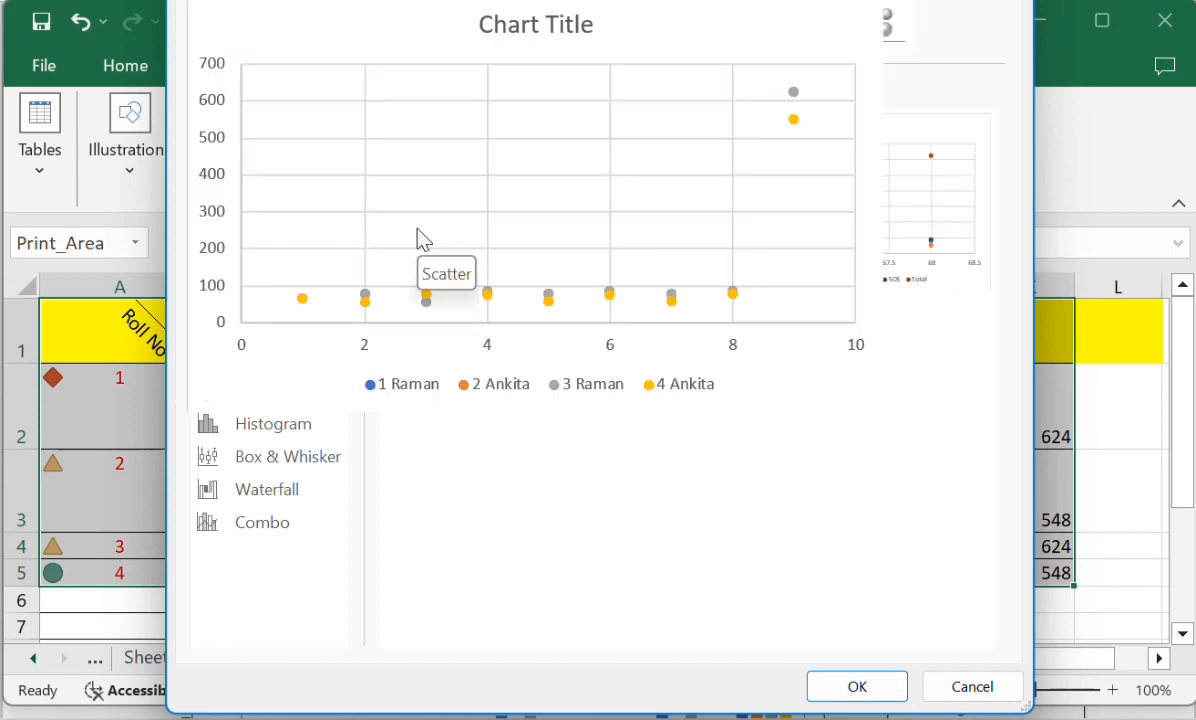
pyautogui.click(267, 268)
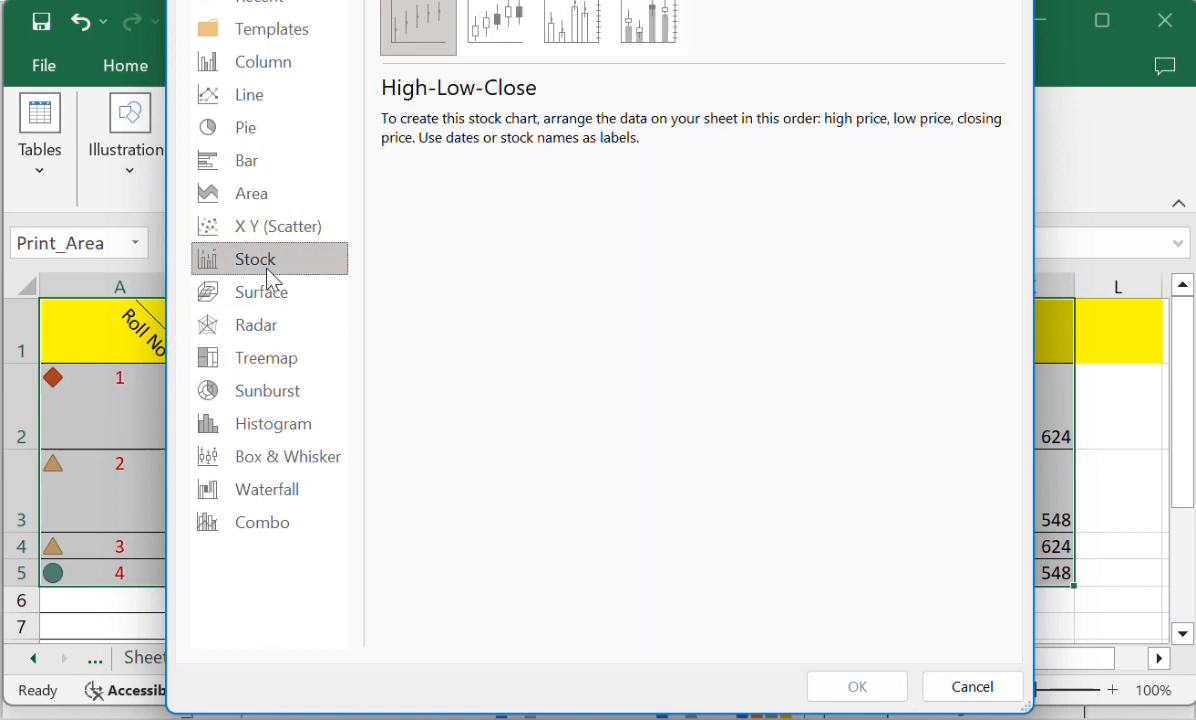
# Look through the Surface, Radar, Treemap, Sunburst, Histogram, Box & Whisker, Waterfall and Combo chart types.
pyautogui.click(266, 300)
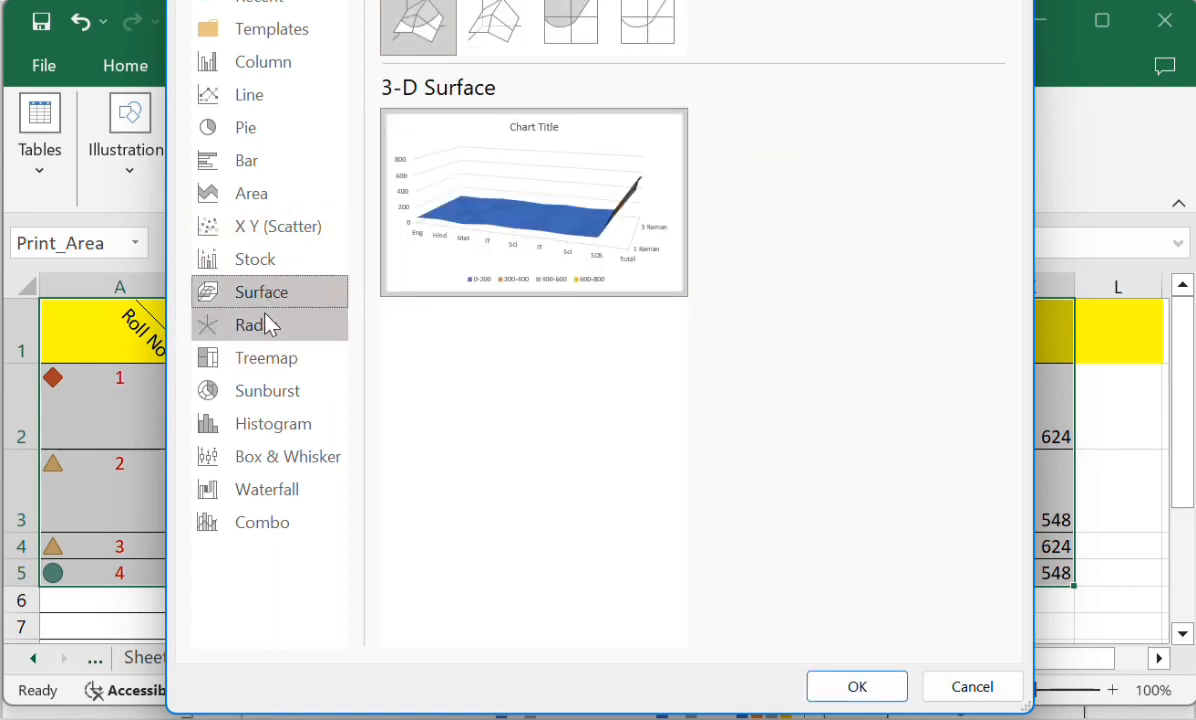
pyautogui.click(268, 325)
pyautogui.click(268, 366)
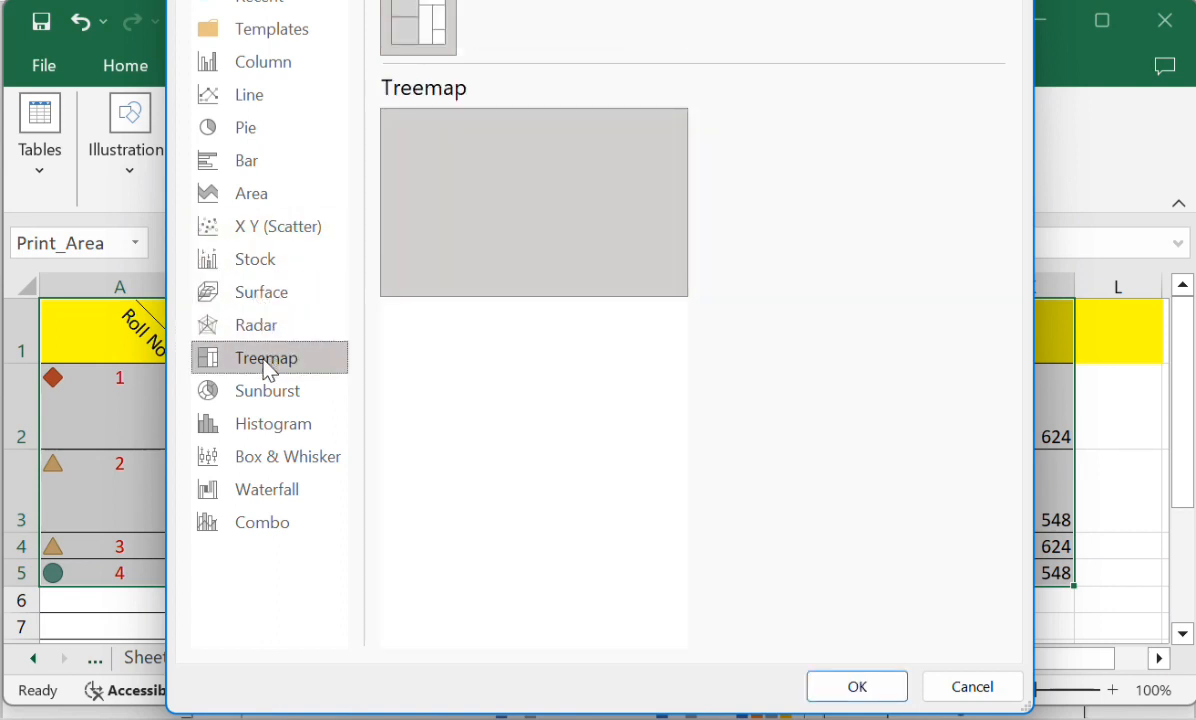
pyautogui.click(283, 398)
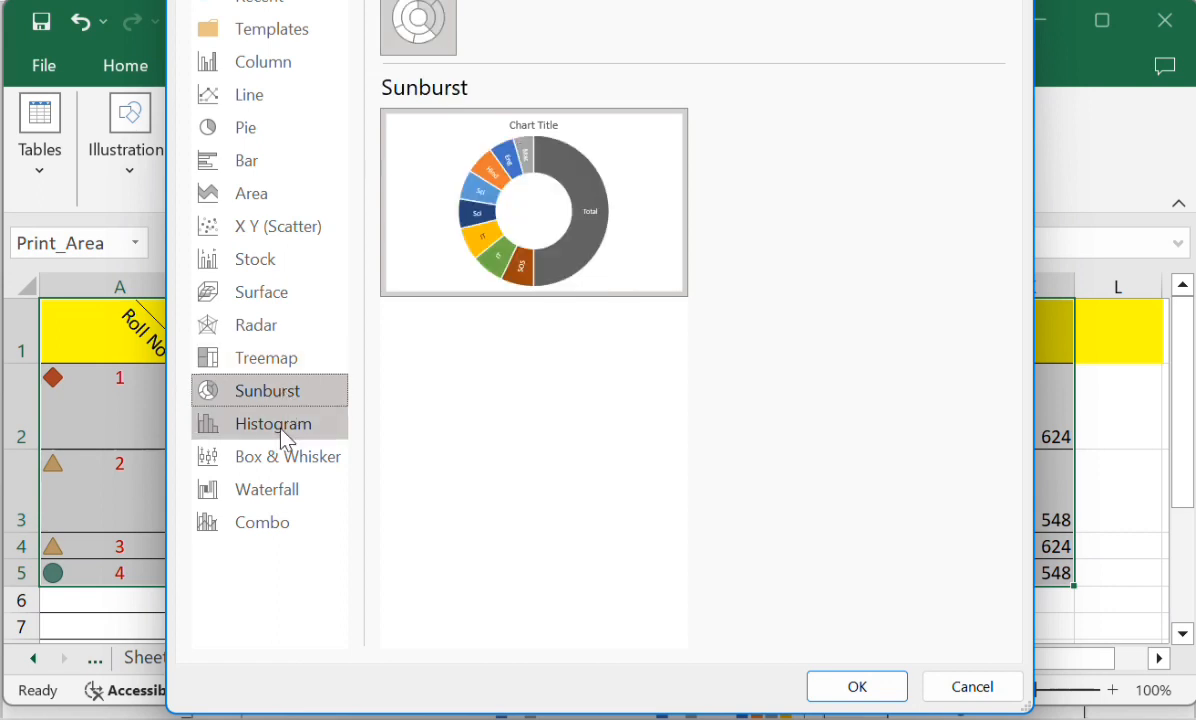
pyautogui.click(284, 431)
pyautogui.click(298, 462)
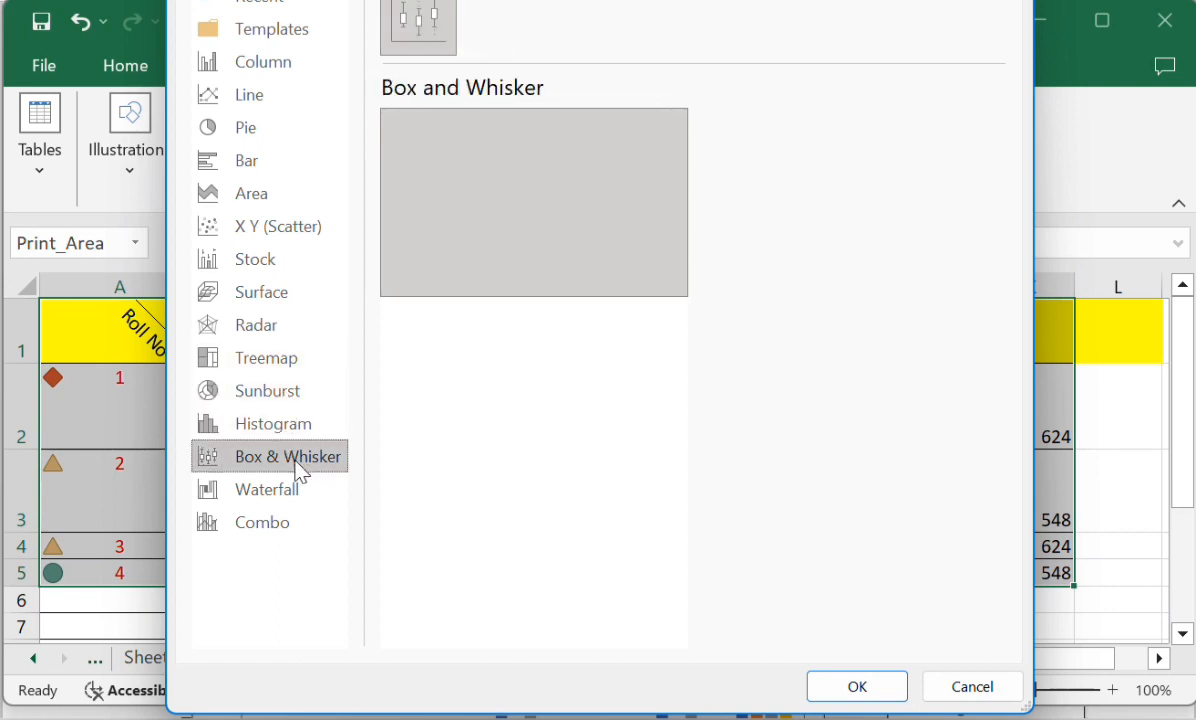
pyautogui.click(300, 489)
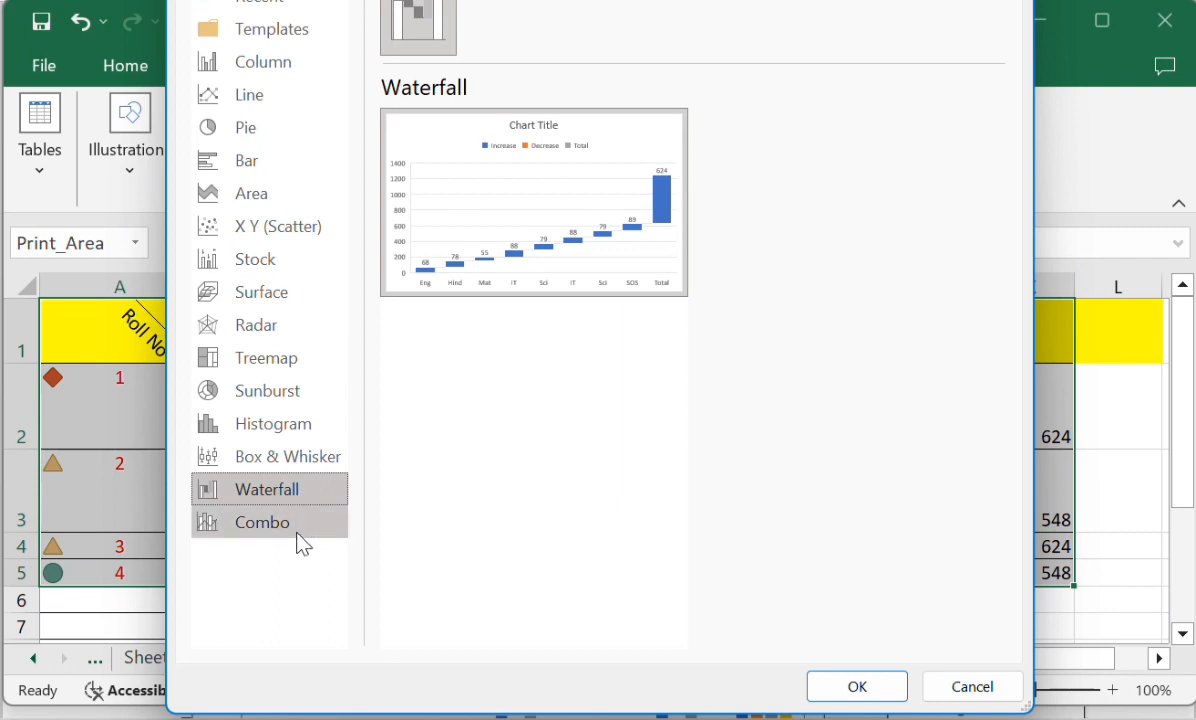
pyautogui.click(301, 523)
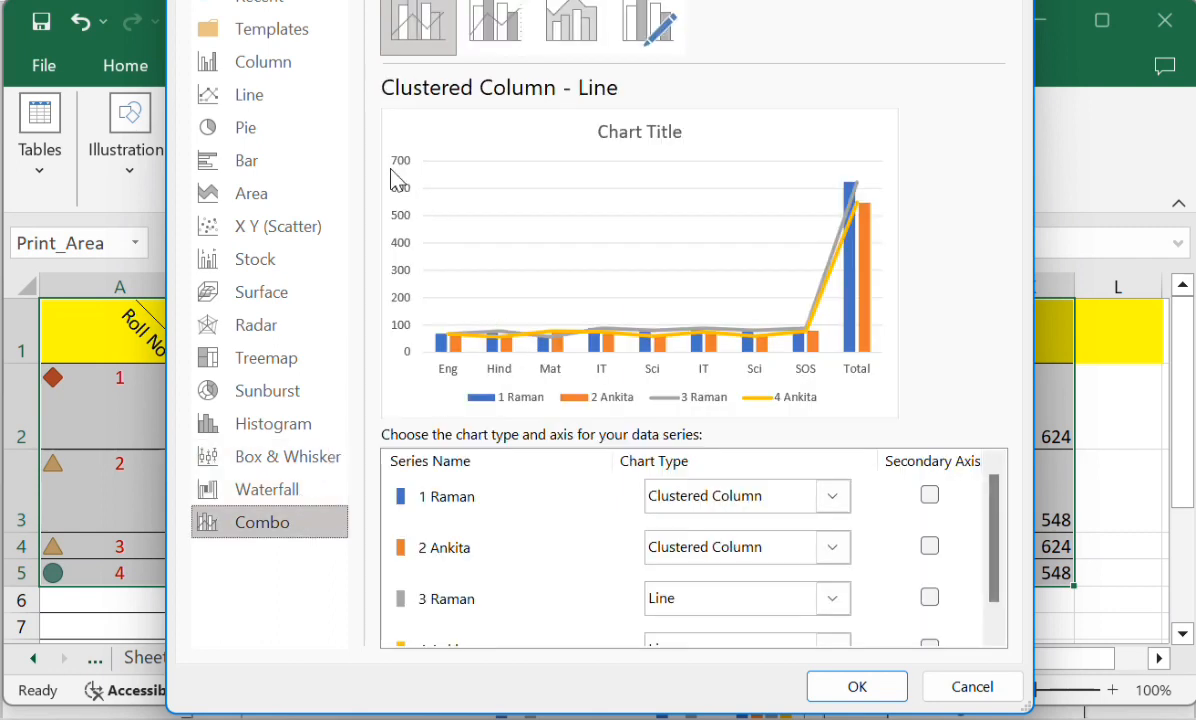
# Insert a Clustered Column chart of the marks data and move it below the table, starting around row 10.
pyautogui.click(265, 62)
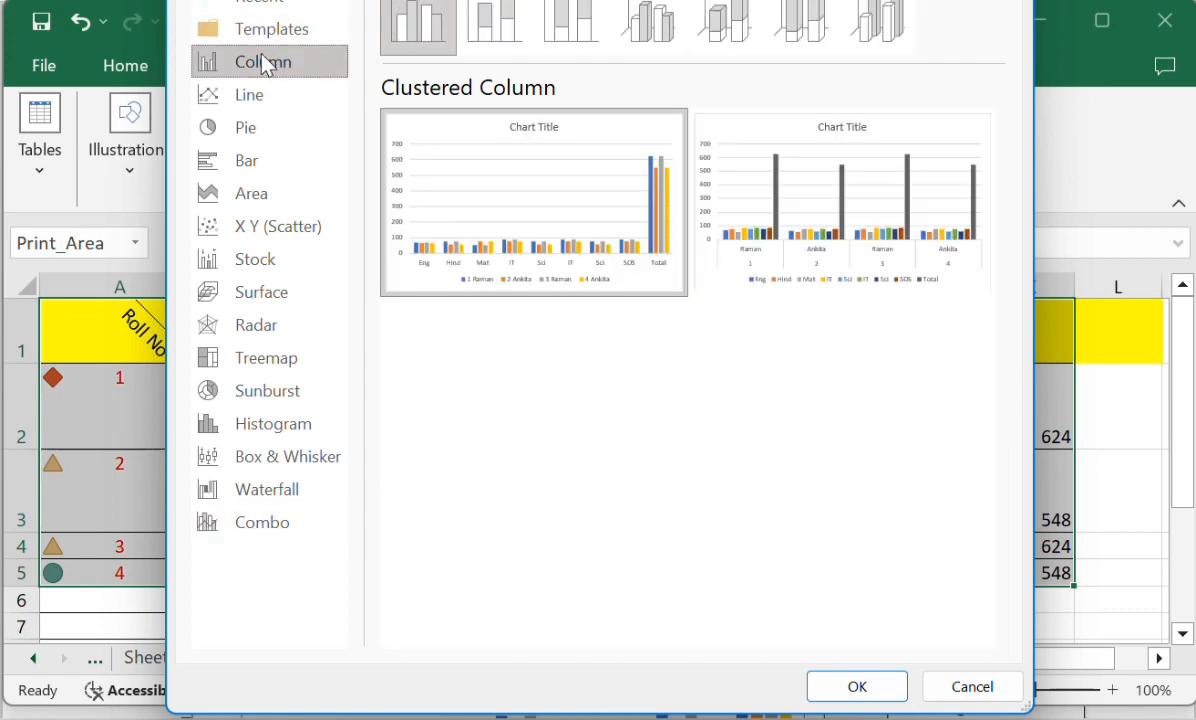
pyautogui.moveTo(513, 178)
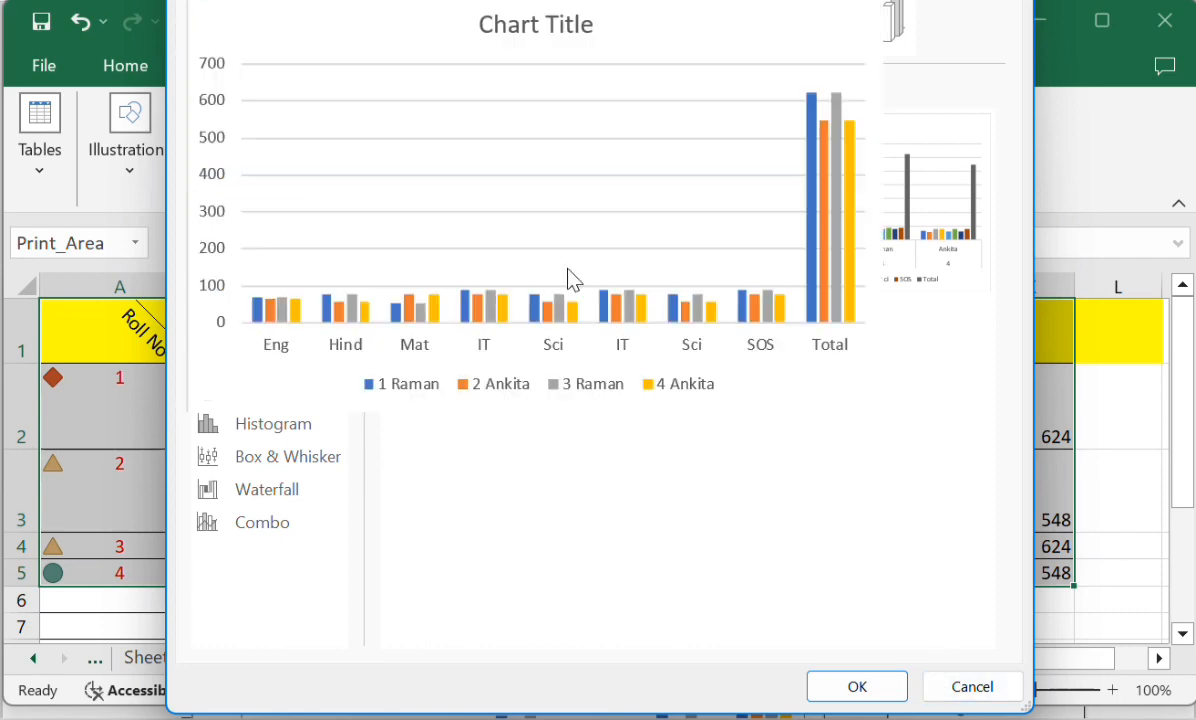
pyautogui.click(857, 687)
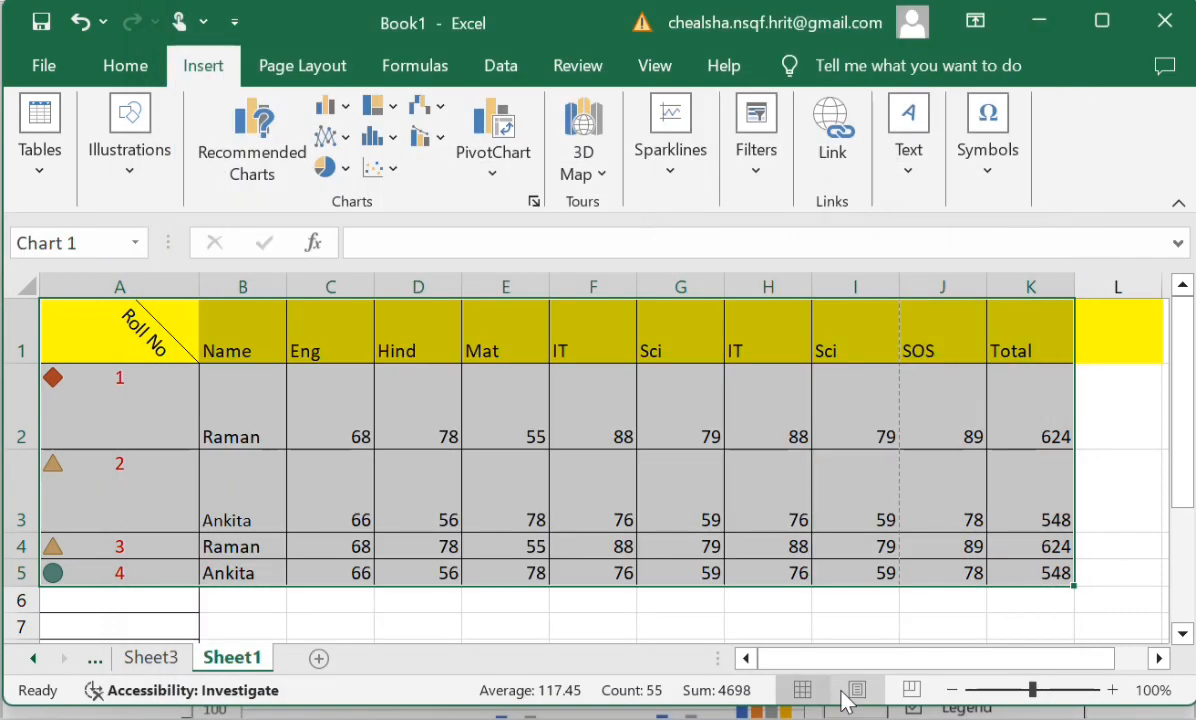
pyautogui.scroll(-2, 597, 512)
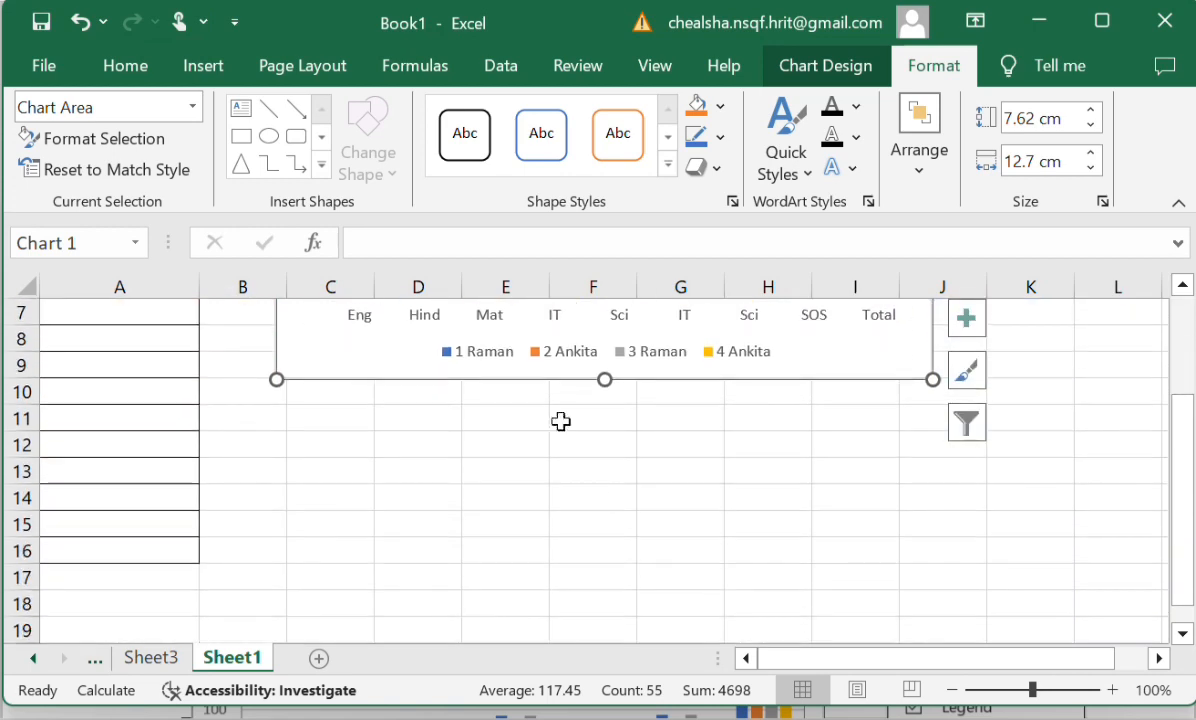
pyautogui.moveTo(550, 347); pyautogui.dragTo(447, 632)
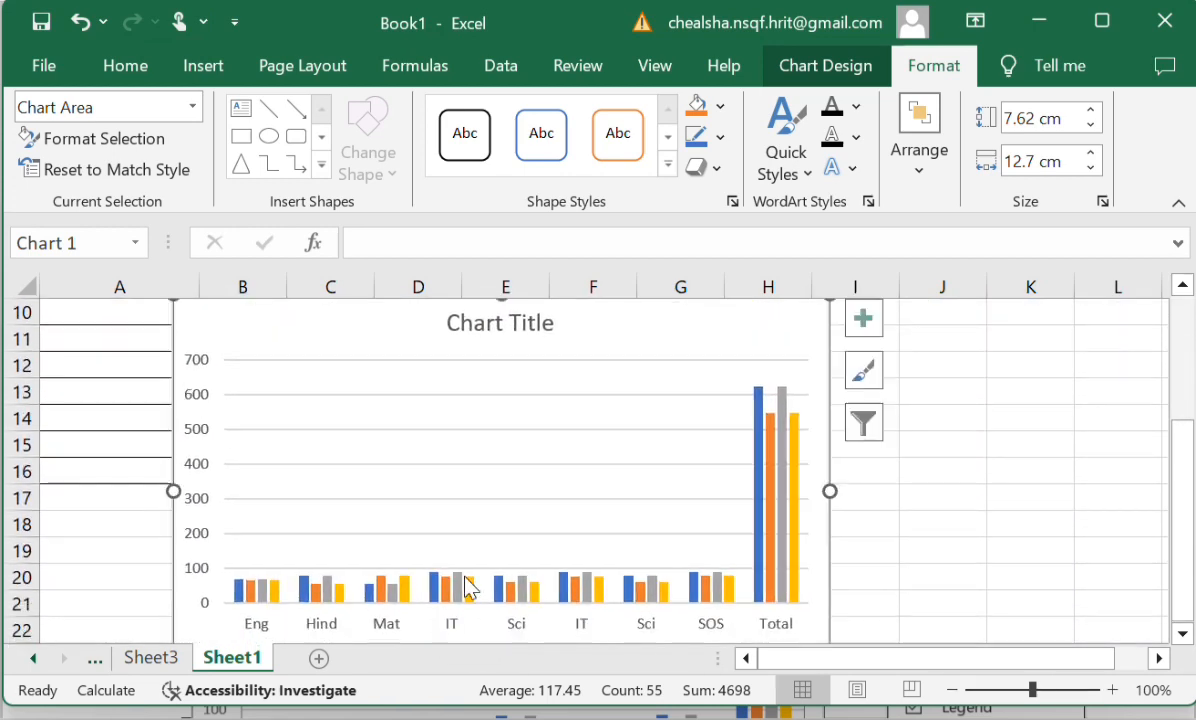
# Show the available chart elements and the design options for the column chart.
pyautogui.click(855, 320)
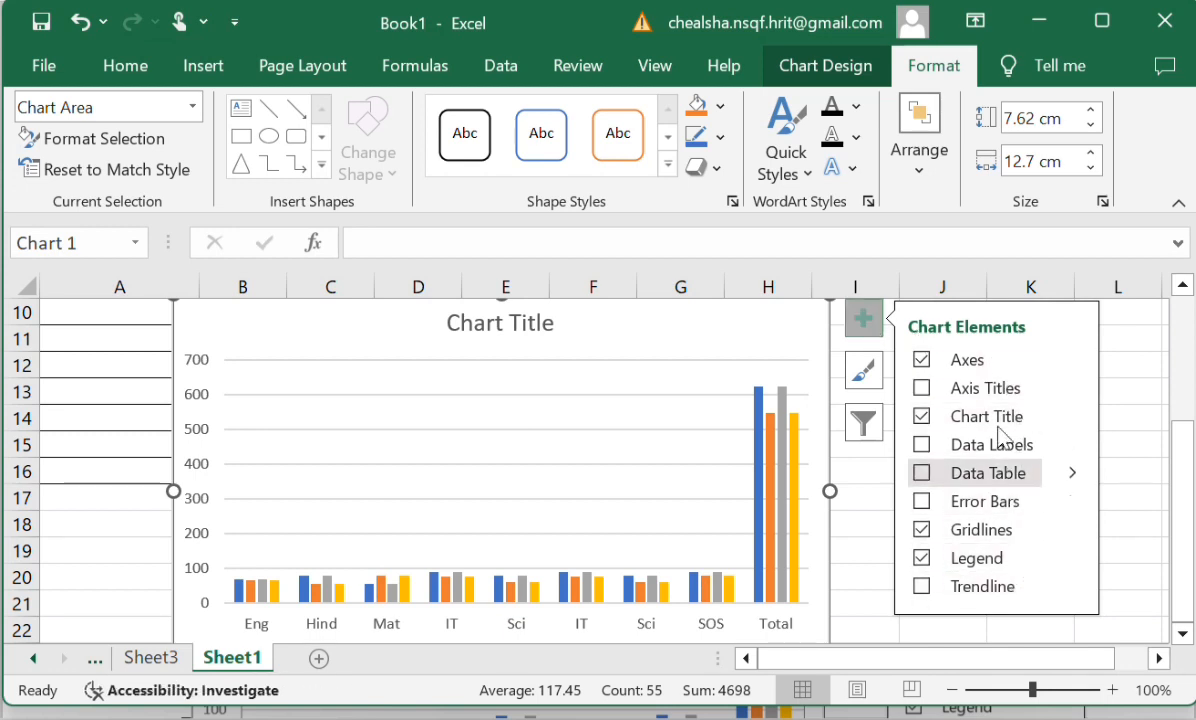
pyautogui.click(920, 392)
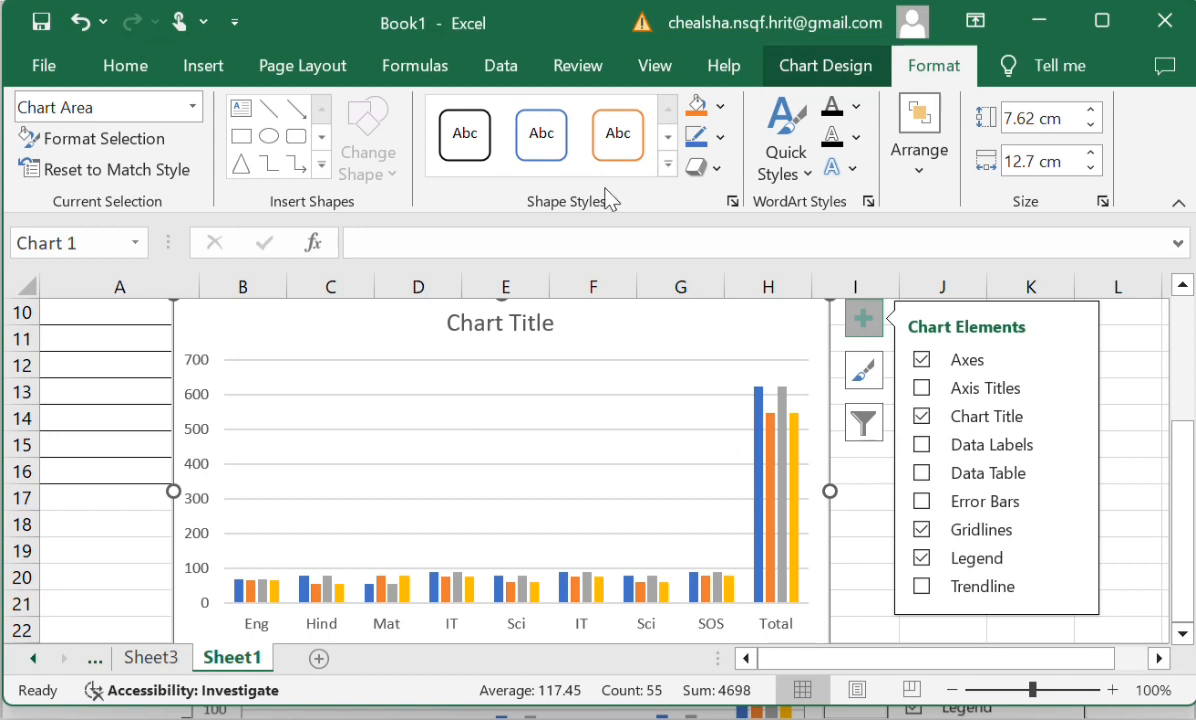
pyautogui.click(825, 65)
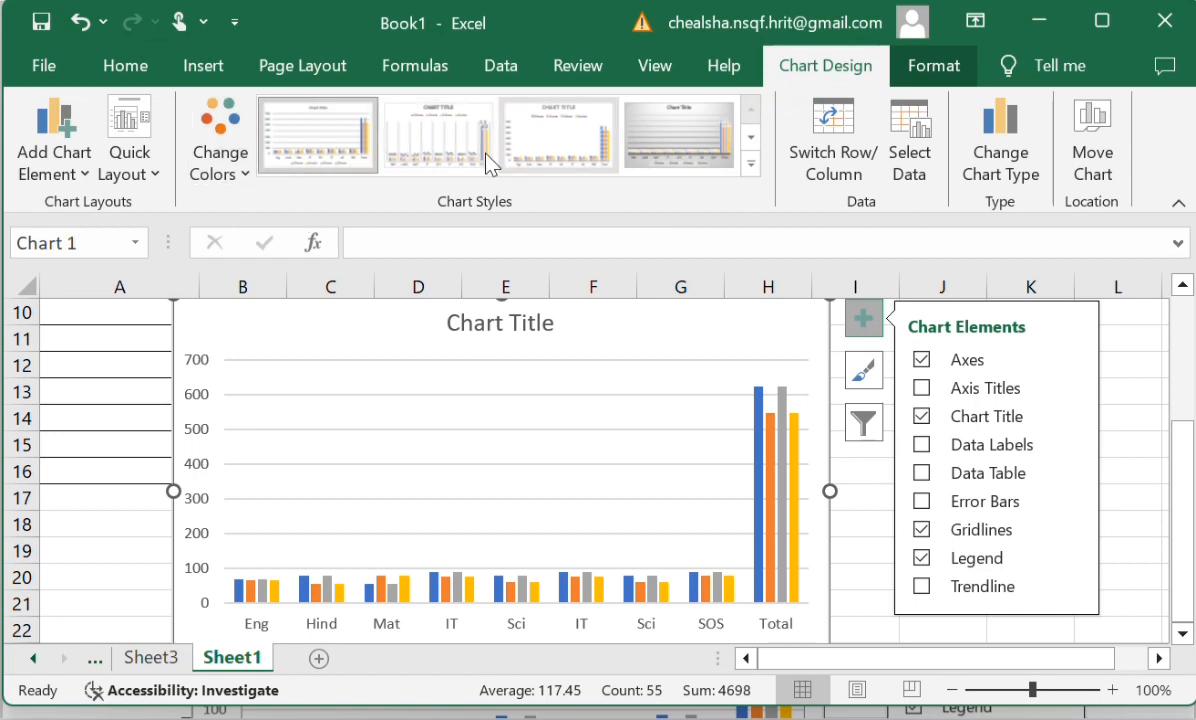
# Switch from Excel to the notes document and view its Charts section.
pyautogui.click(1045, 25)
pyautogui.scroll(-3, 630, 384)
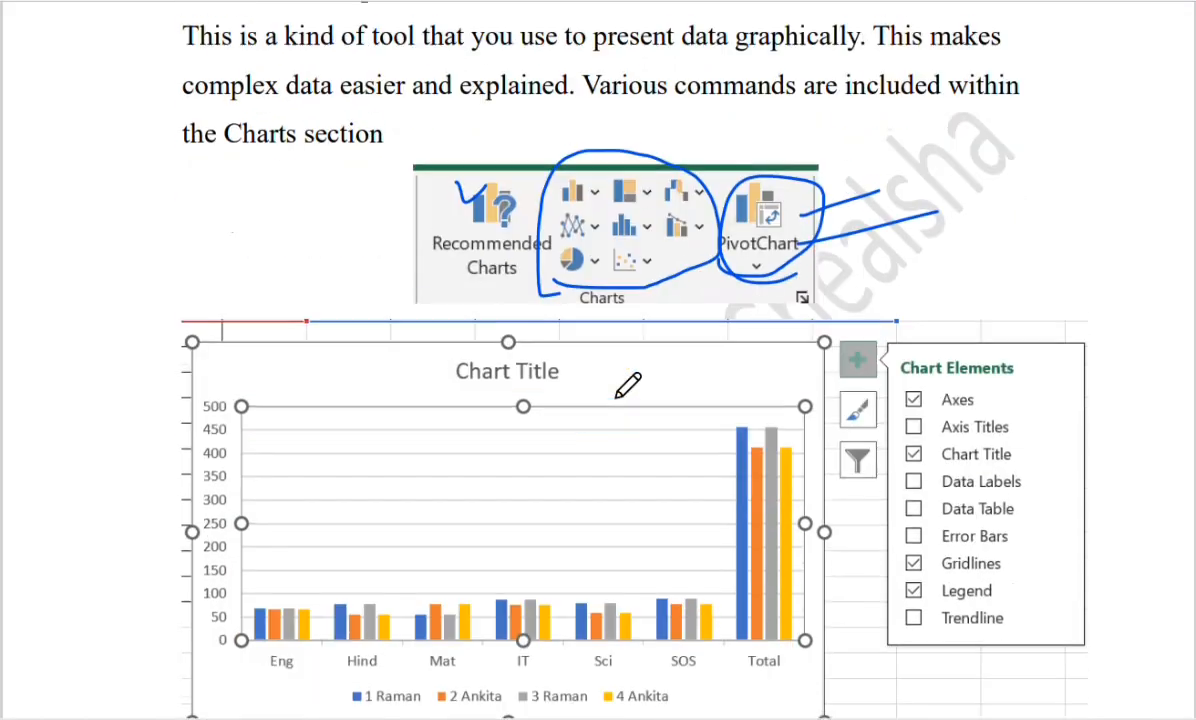
# View the Recommended Charts entry below the chart picture in the notes.
pyautogui.scroll(-3, 628, 385)
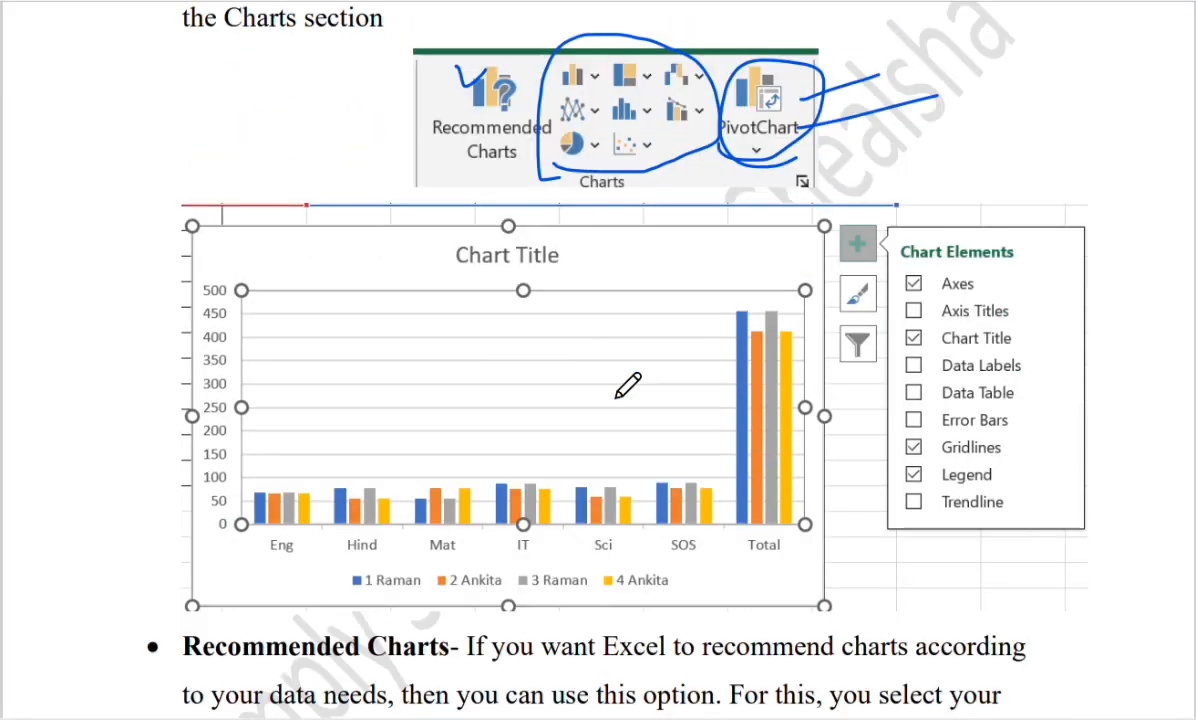
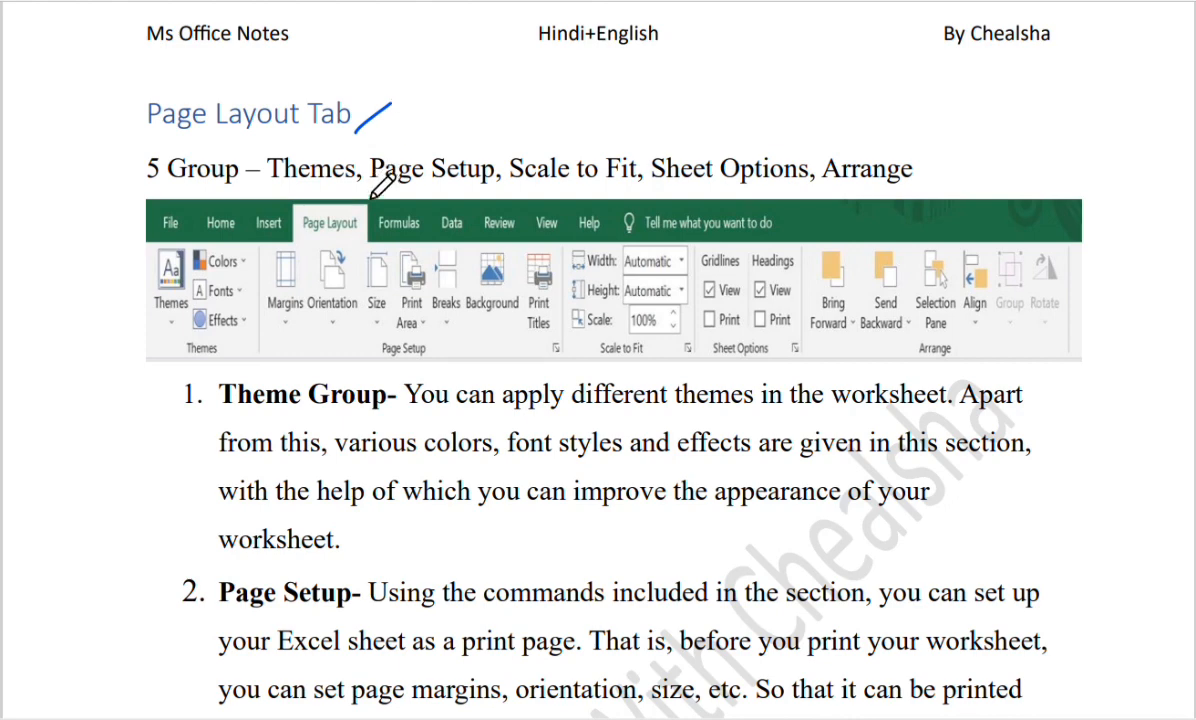
# Mark the Themes, Page Setup, Scale to Fit, Sheet Options and Arrange groups with pen strokes on the notes' Page Layout picture, including the Arrange commands.
pyautogui.moveTo(131, 366); pyautogui.dragTo(213, 327)
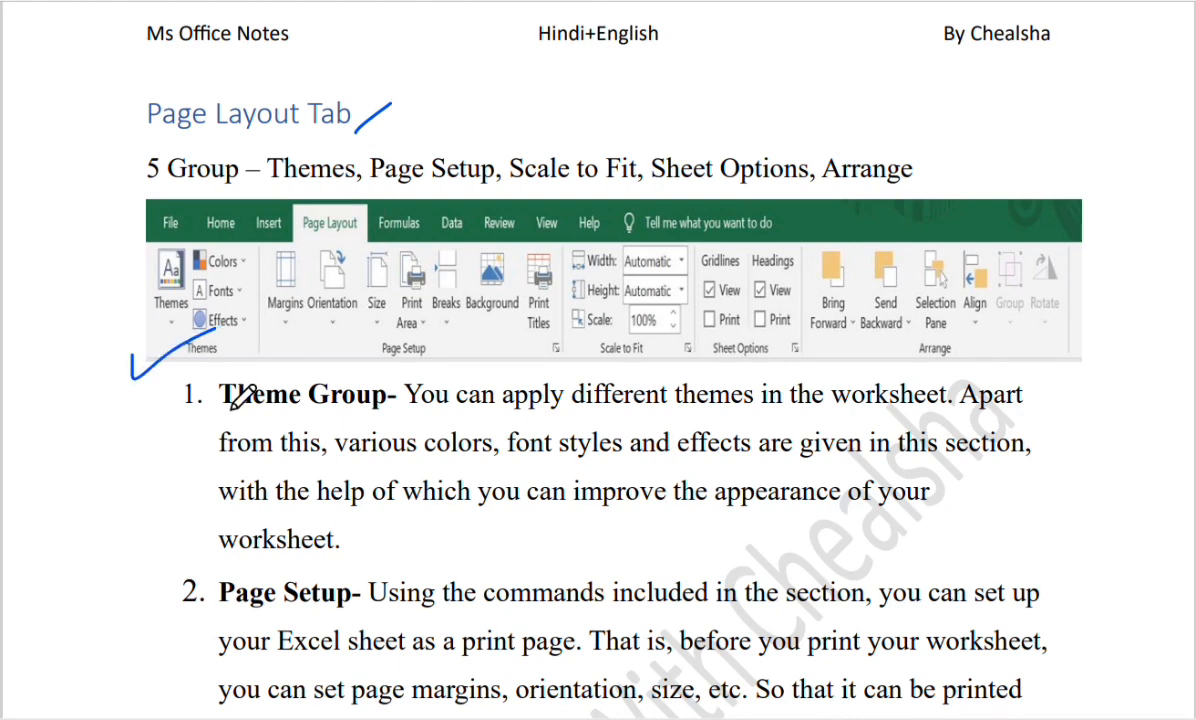
pyautogui.moveTo(349, 366); pyautogui.dragTo(487, 368)
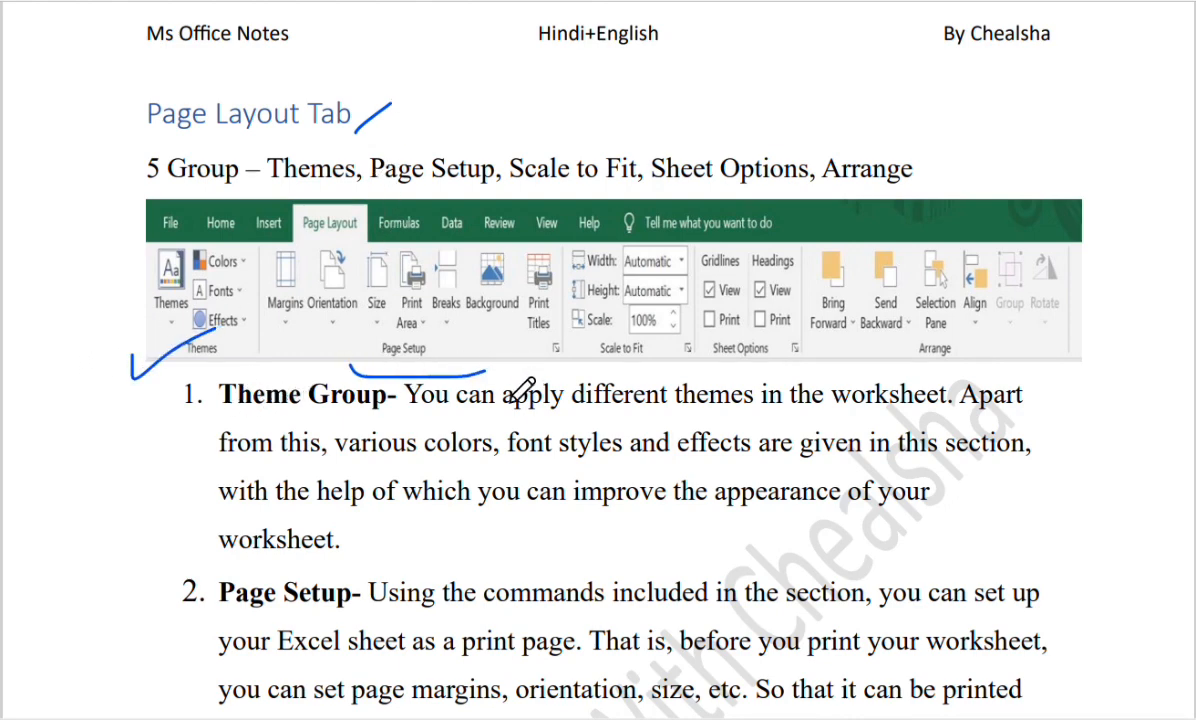
pyautogui.moveTo(573, 350)
pyautogui.mouseDown()
pyautogui.moveTo(635, 326)
pyautogui.moveTo(583, 357)
pyautogui.mouseUp()
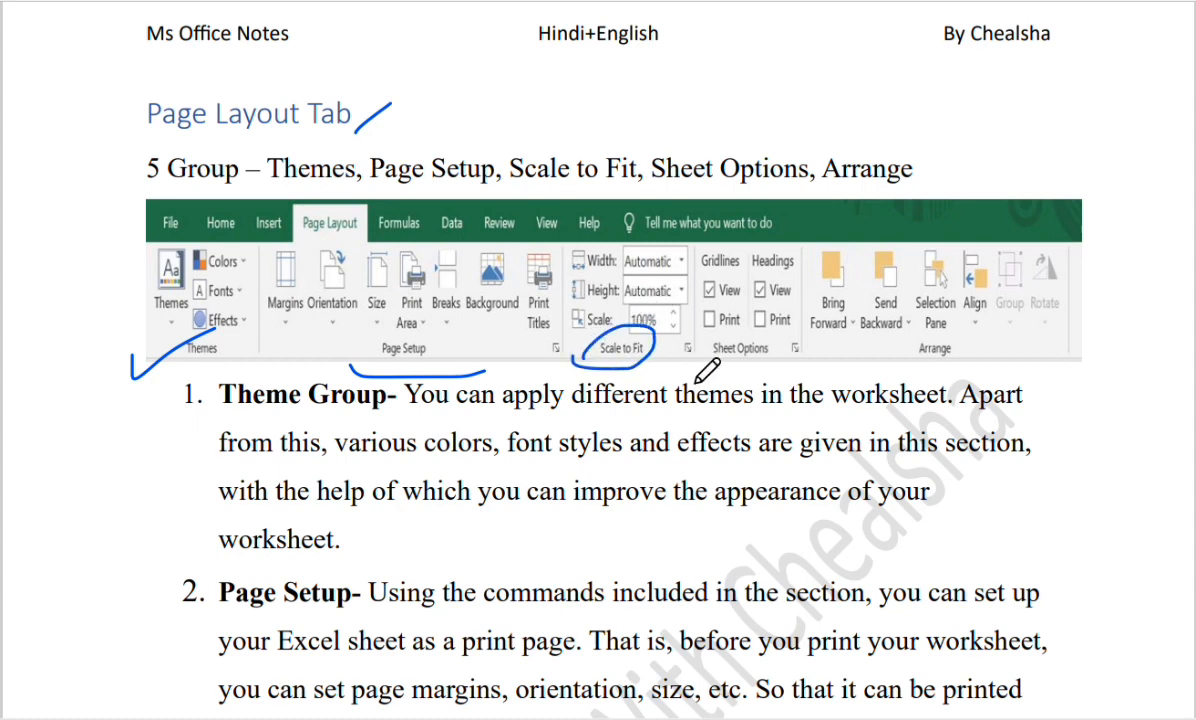
pyautogui.moveTo(698, 340)
pyautogui.mouseDown()
pyautogui.moveTo(795, 365)
pyautogui.moveTo(745, 334)
pyautogui.mouseUp()
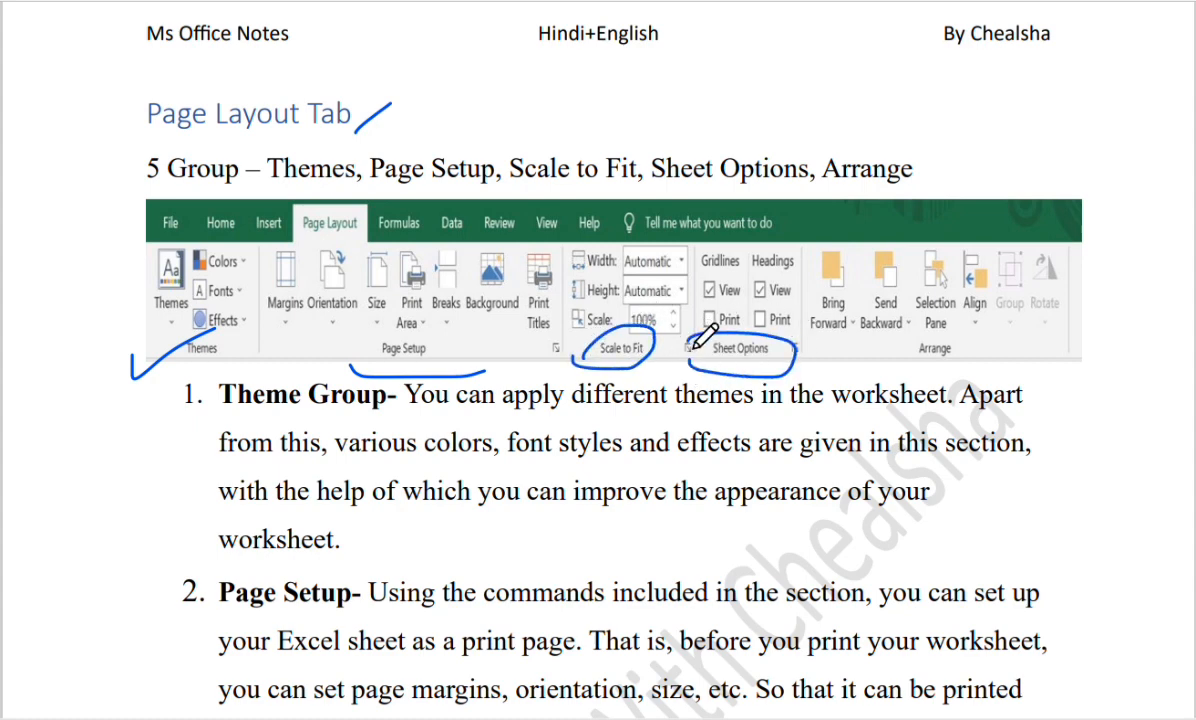
pyautogui.moveTo(903, 356)
pyautogui.mouseDown()
pyautogui.moveTo(982, 355)
pyautogui.moveTo(1026, 325)
pyautogui.mouseUp()
pyautogui.moveTo(1004, 353); pyautogui.dragTo(1074, 348)
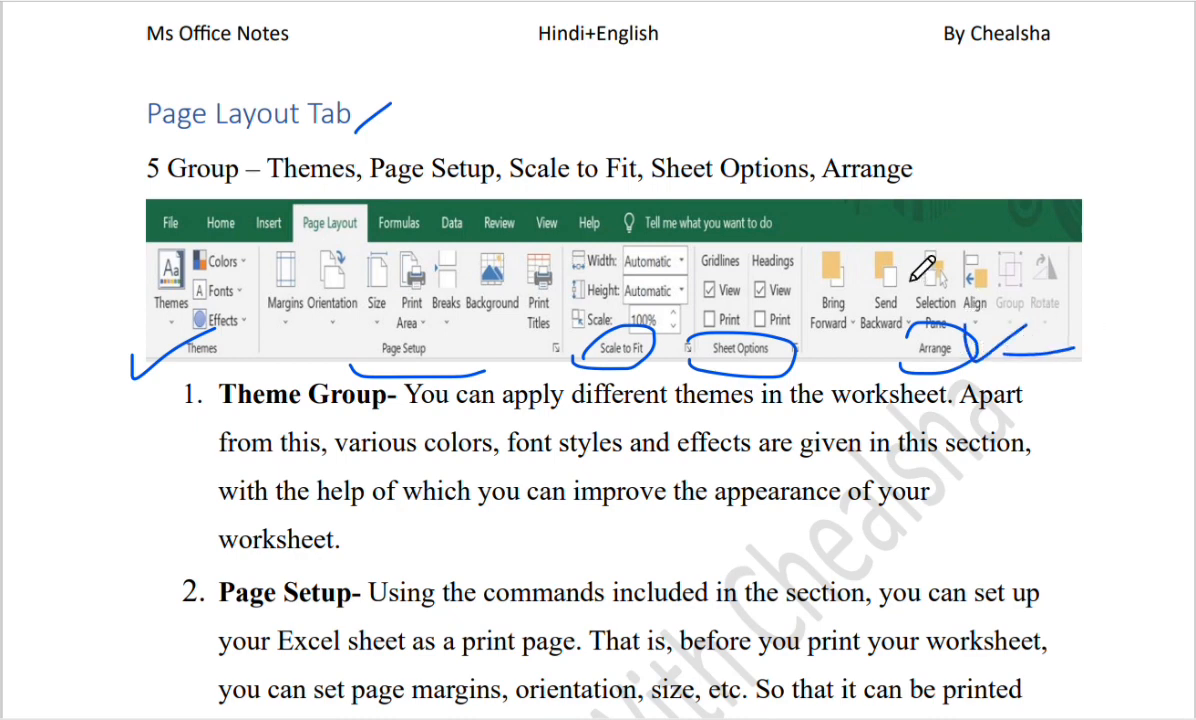
pyautogui.moveTo(828, 260)
pyautogui.mouseDown()
pyautogui.moveTo(999, 227)
pyautogui.moveTo(1058, 192)
pyautogui.mouseUp()
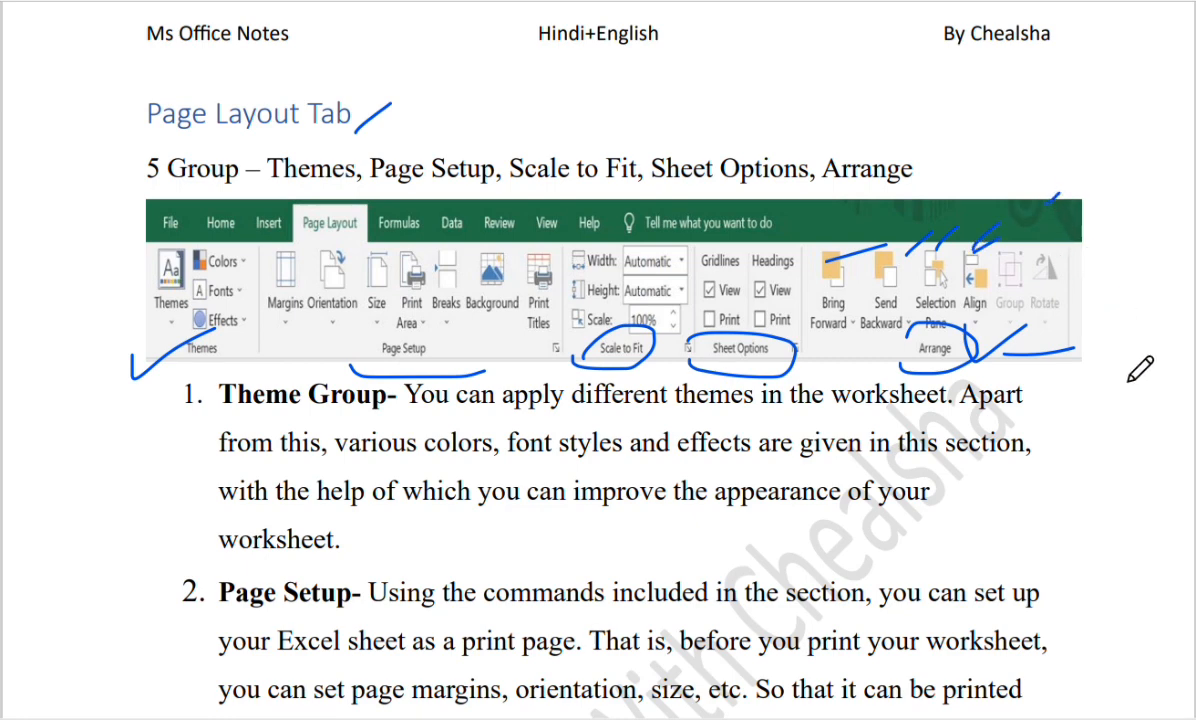
# Circle the Themes group label and tick the Colors, Fonts and Effects commands with the pen.
pyautogui.moveTo(200, 338); pyautogui.dragTo(126, 301)
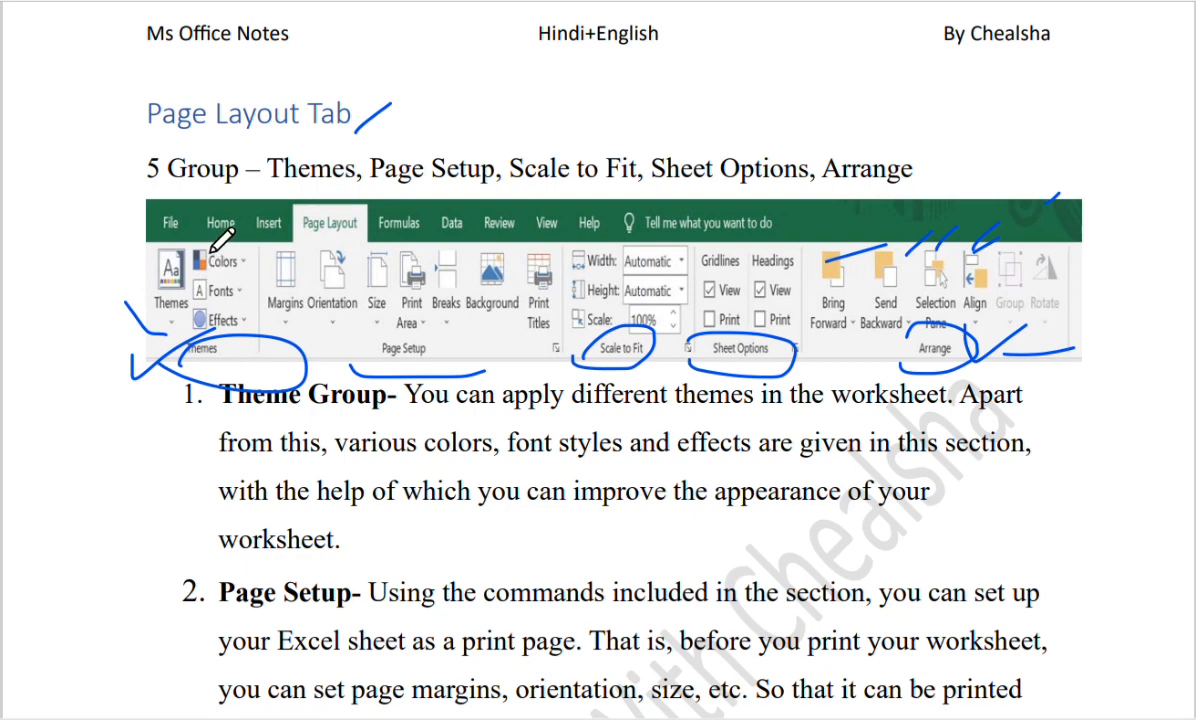
pyautogui.moveTo(211, 253); pyautogui.dragTo(262, 204)
pyautogui.moveTo(226, 293); pyautogui.dragTo(252, 275)
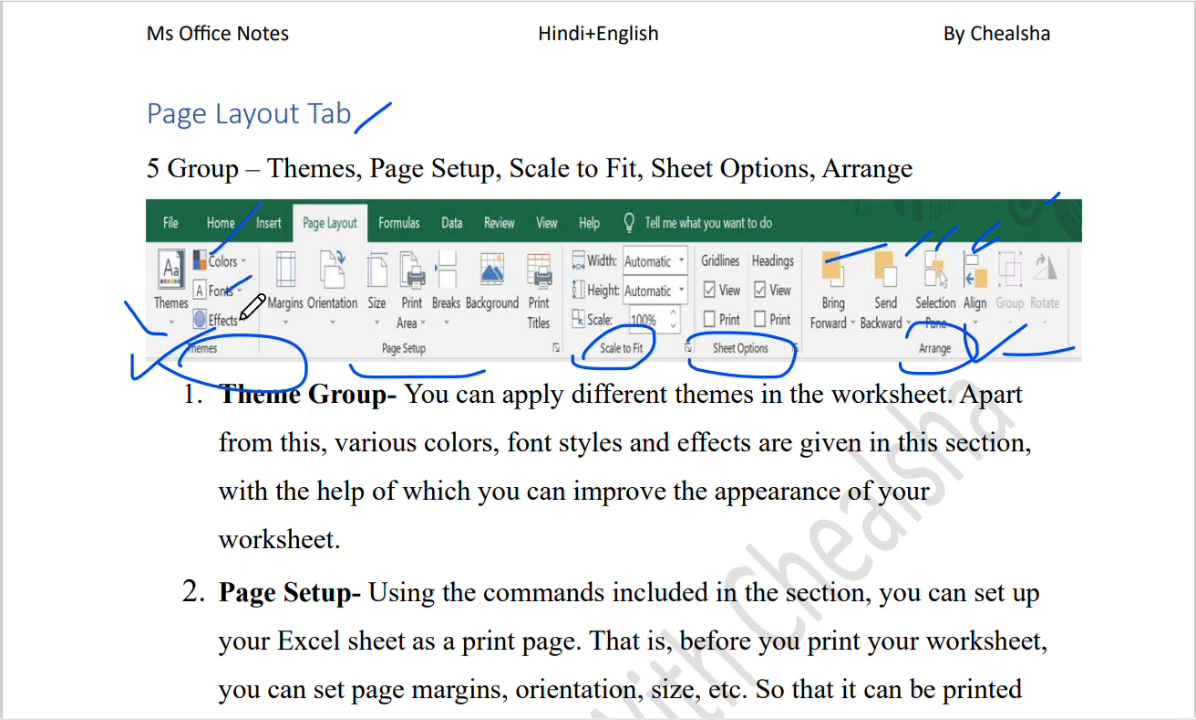
pyautogui.moveTo(222, 326); pyautogui.dragTo(251, 288)
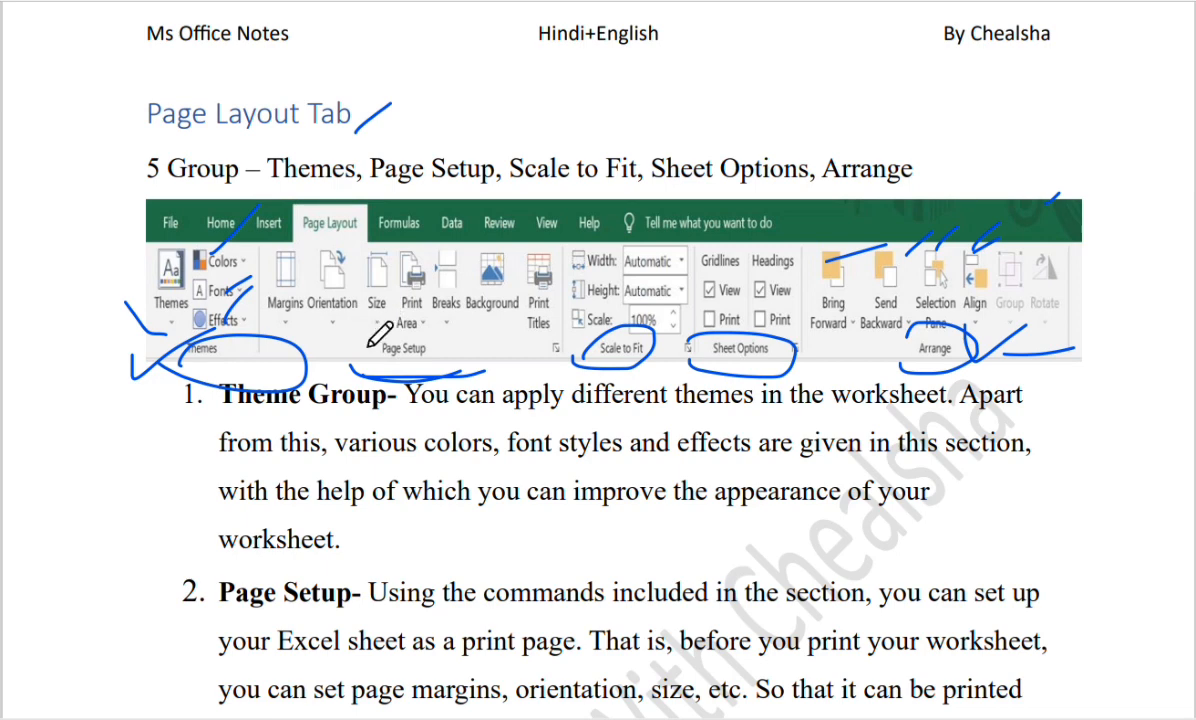
# Circle Print Area, Breaks, Background and Print Titles in the pictured Page Setup group with the pen.
pyautogui.moveTo(378, 330)
pyautogui.mouseDown()
pyautogui.moveTo(410, 342)
pyautogui.moveTo(414, 282)
pyautogui.moveTo(382, 326)
pyautogui.moveTo(437, 333)
pyautogui.moveTo(435, 312)
pyautogui.moveTo(421, 357)
pyautogui.mouseUp()
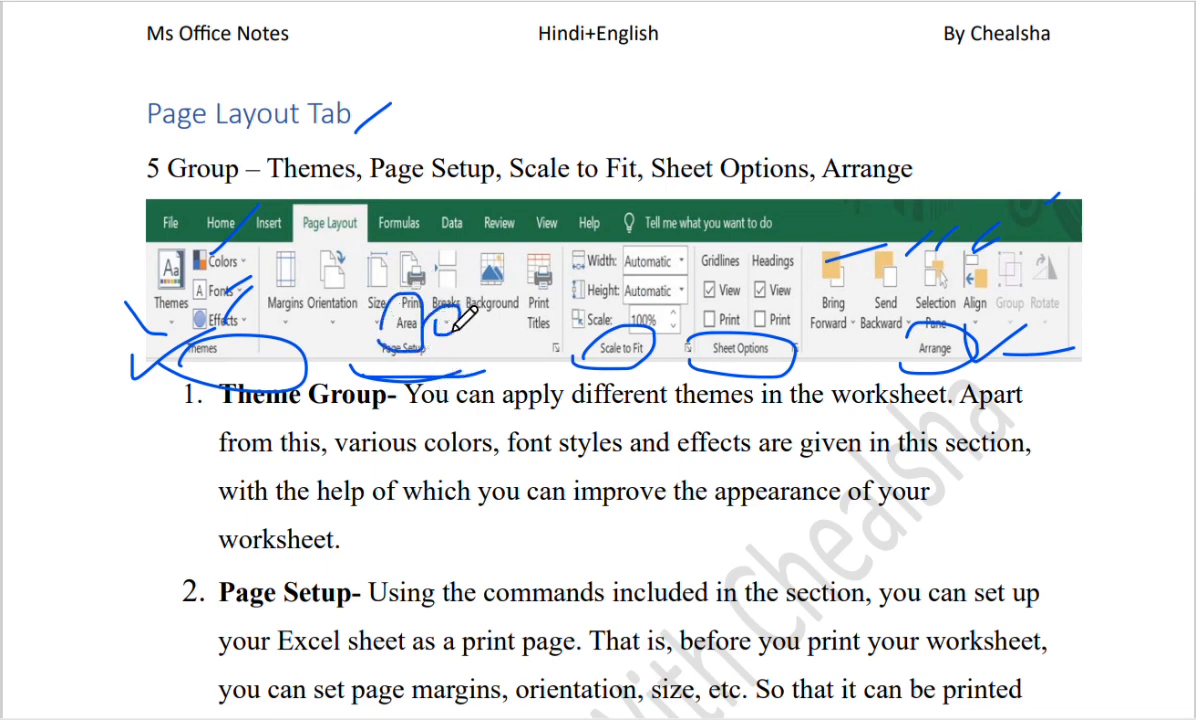
pyautogui.moveTo(464, 319)
pyautogui.mouseDown()
pyautogui.moveTo(447, 300)
pyautogui.moveTo(500, 330)
pyautogui.moveTo(515, 280)
pyautogui.moveTo(483, 286)
pyautogui.mouseUp()
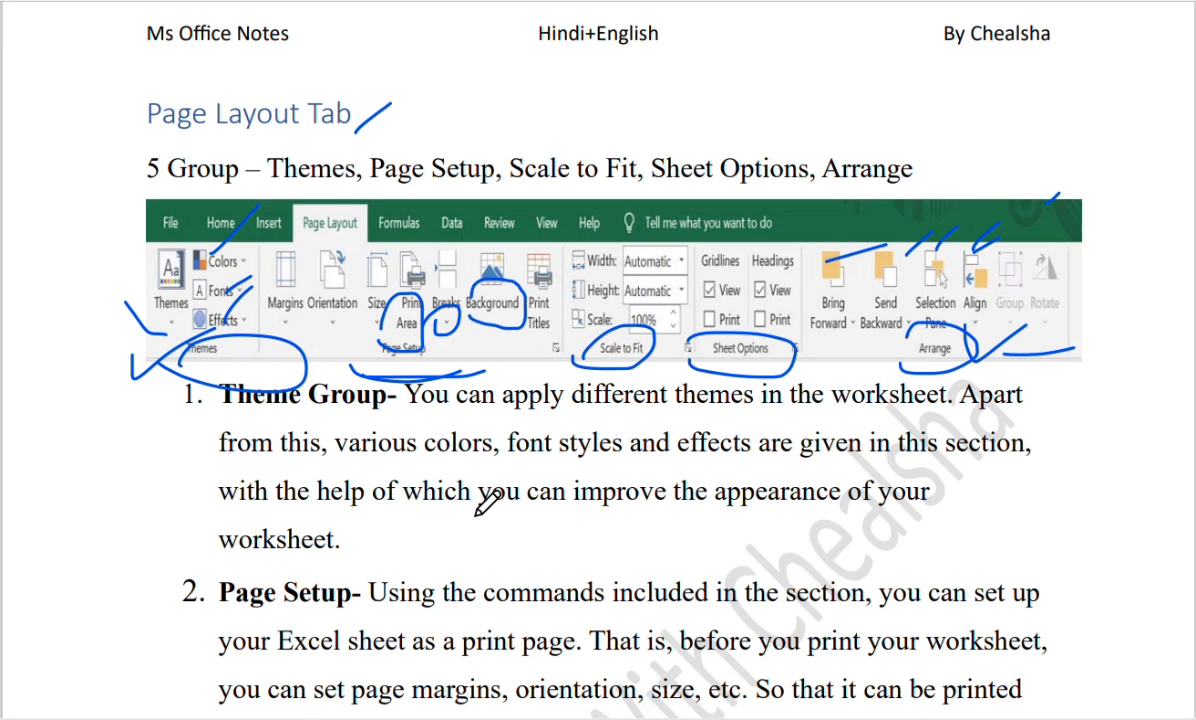
pyautogui.moveTo(510, 298)
pyautogui.mouseDown()
pyautogui.moveTo(553, 312)
pyautogui.moveTo(535, 286)
pyautogui.moveTo(530, 330)
pyautogui.mouseUp()
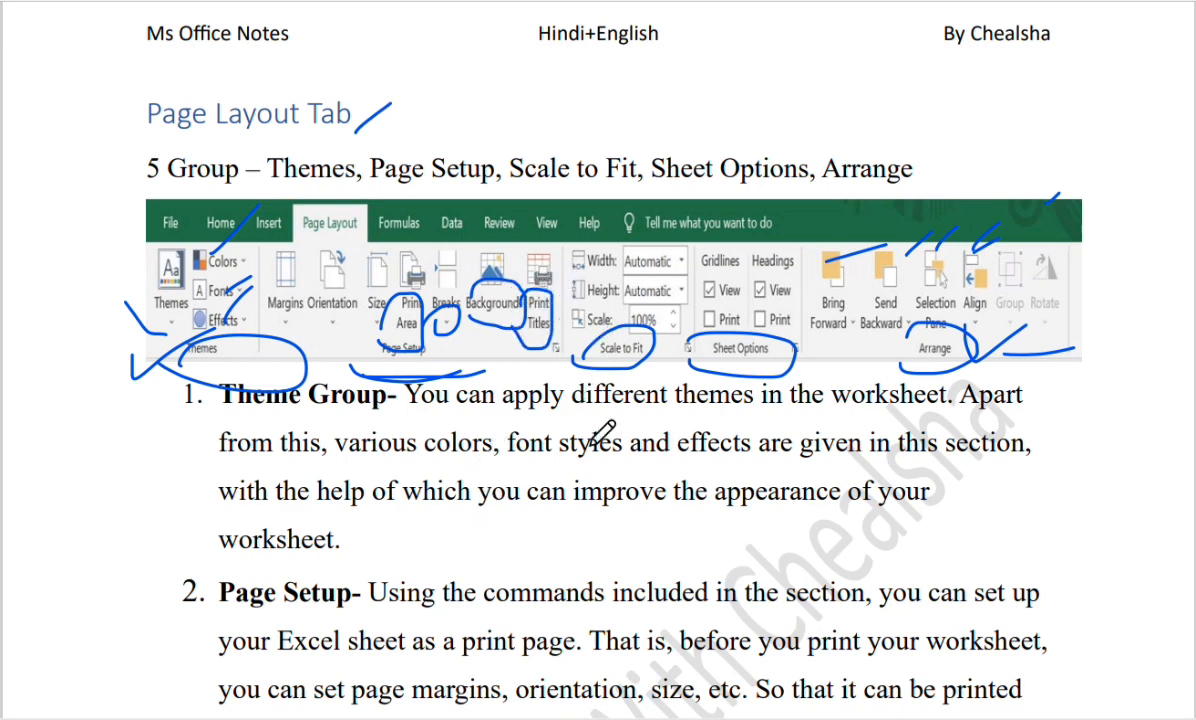
# Switch to the Excel workbook and show the available page themes and theme colour sets.
pyautogui.hotkey('alt', 'Tab')
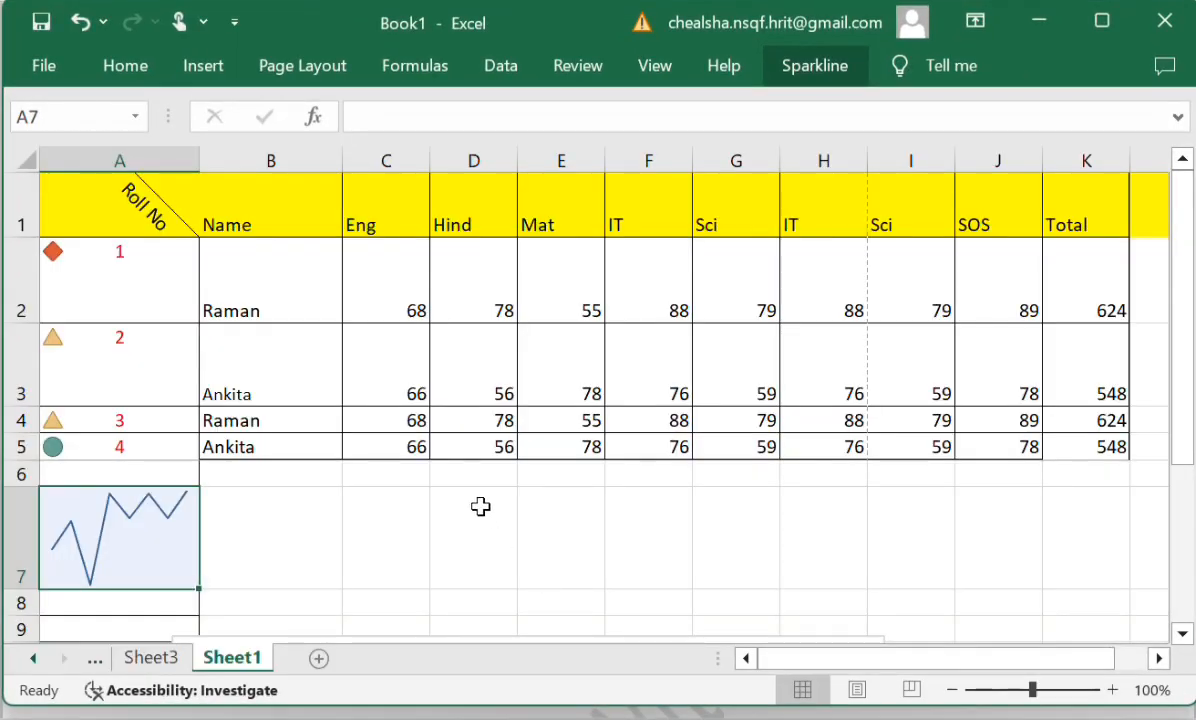
pyautogui.click(170, 195)
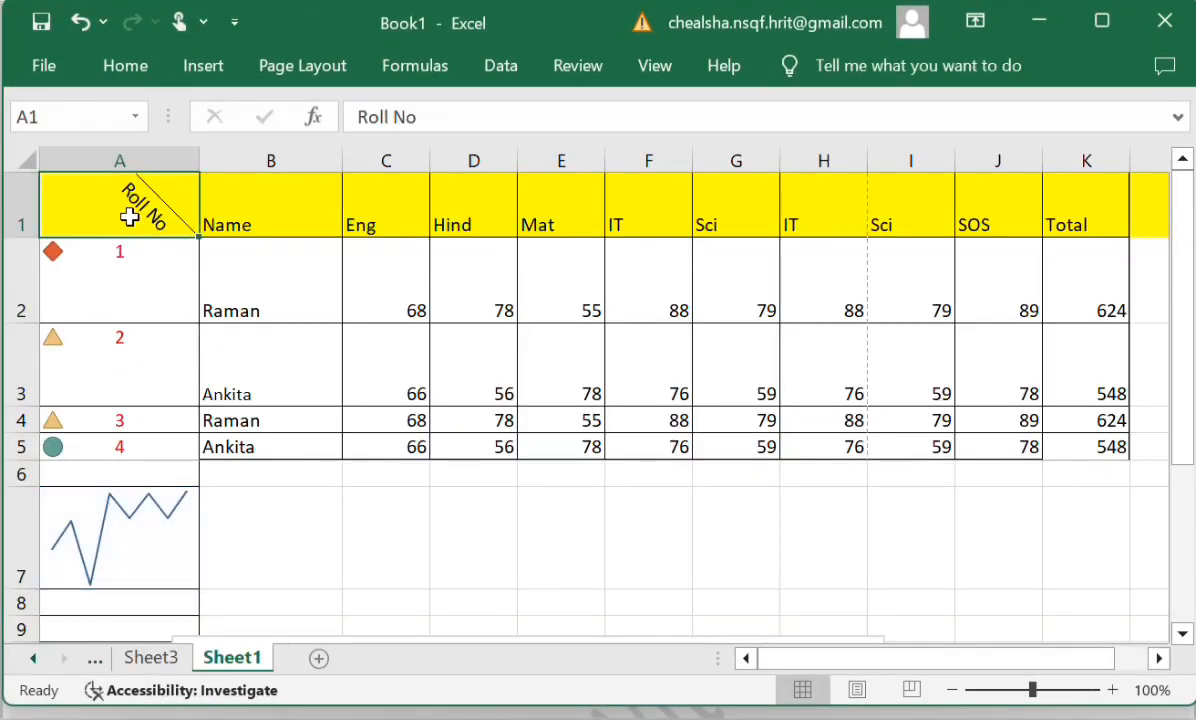
pyautogui.click(320, 72)
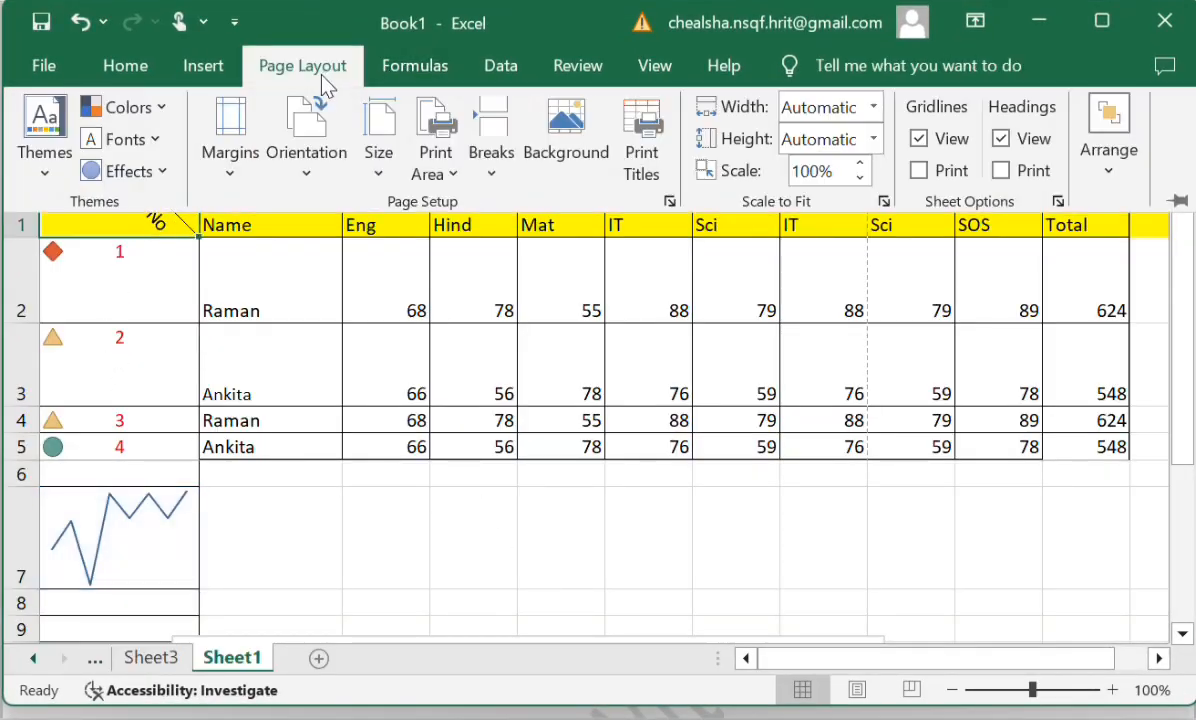
pyautogui.click(45, 160)
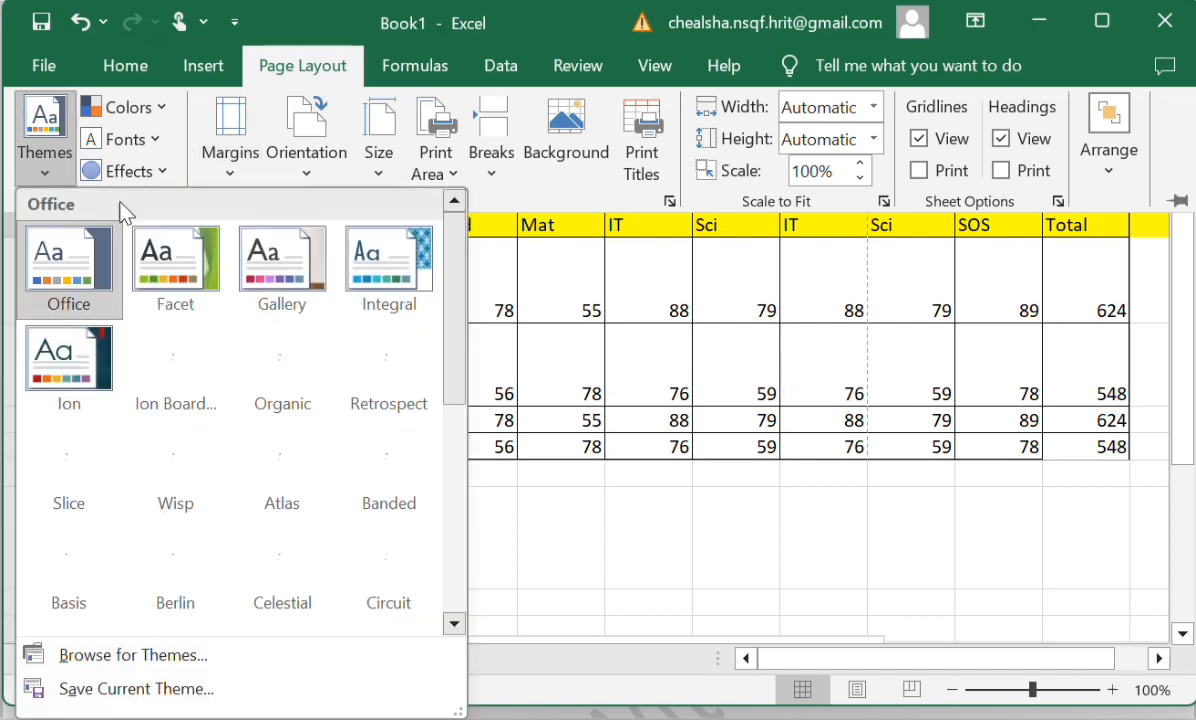
pyautogui.click(162, 104)
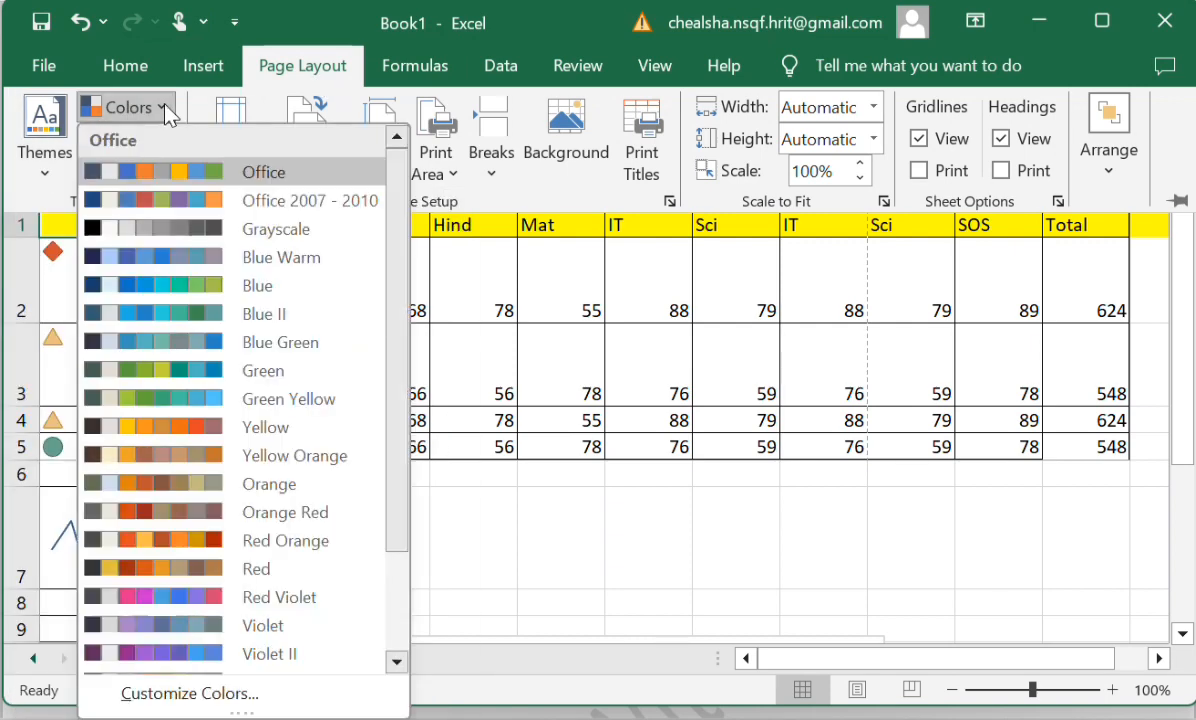
pyautogui.click(578, 333)
# Show the margin presets, page orientation choices and paper sizes available for Sheet1.
pyautogui.click(225, 160)
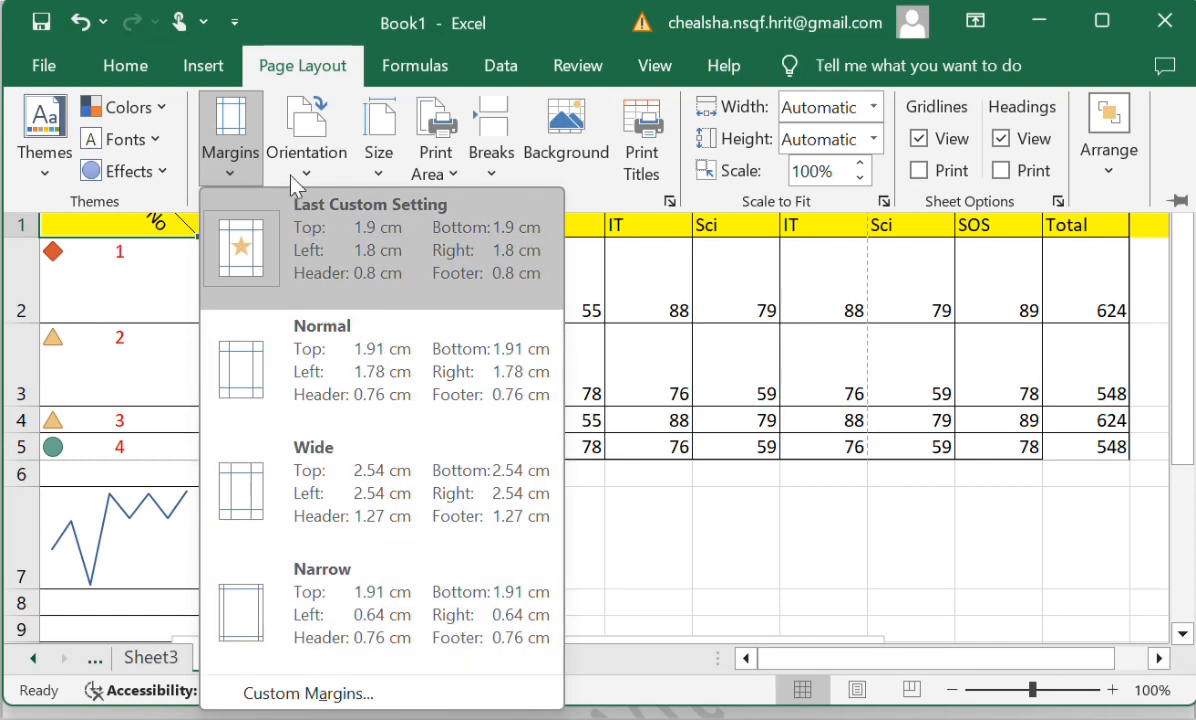
pyautogui.click(288, 160)
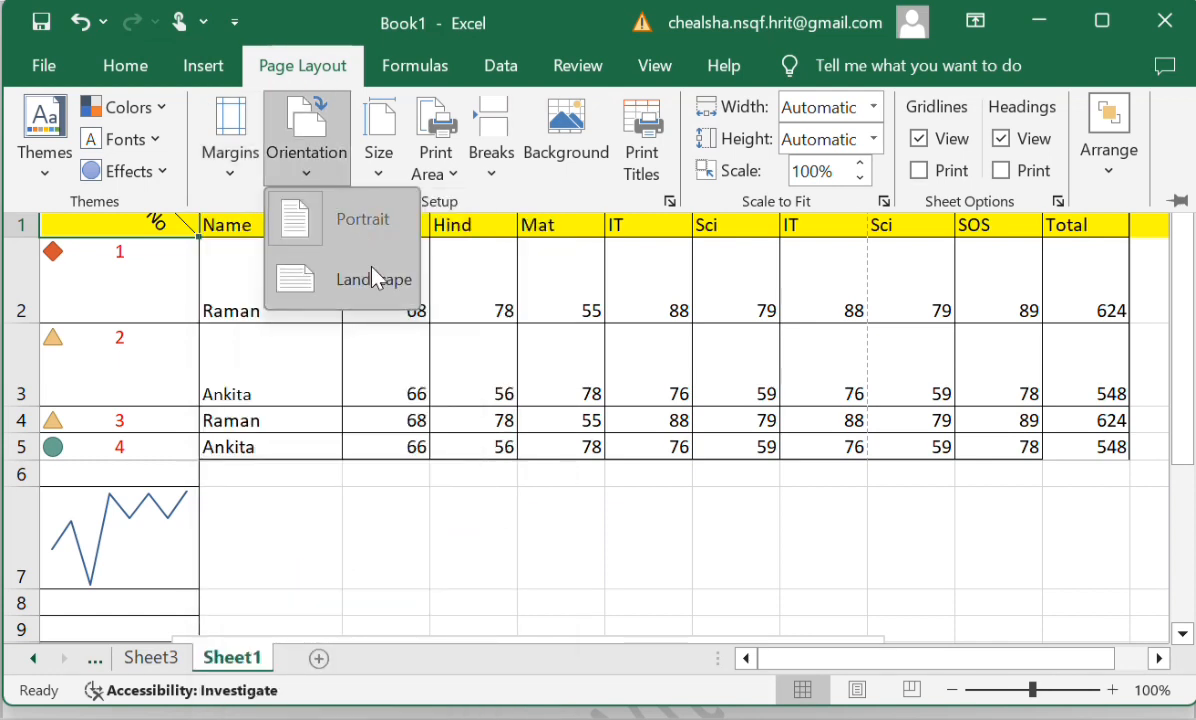
pyautogui.click(372, 175)
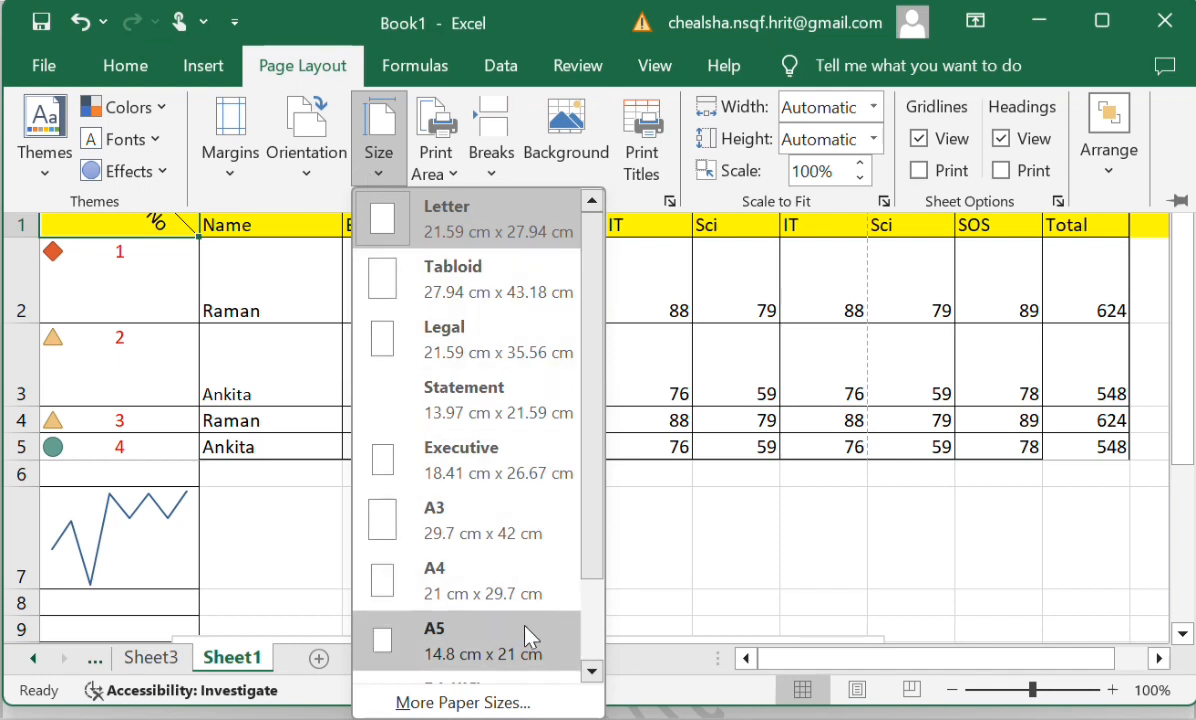
# Look through the Print Area, Breaks and sheet Background options, leaving the background picture unset.
pyautogui.click(436, 160)
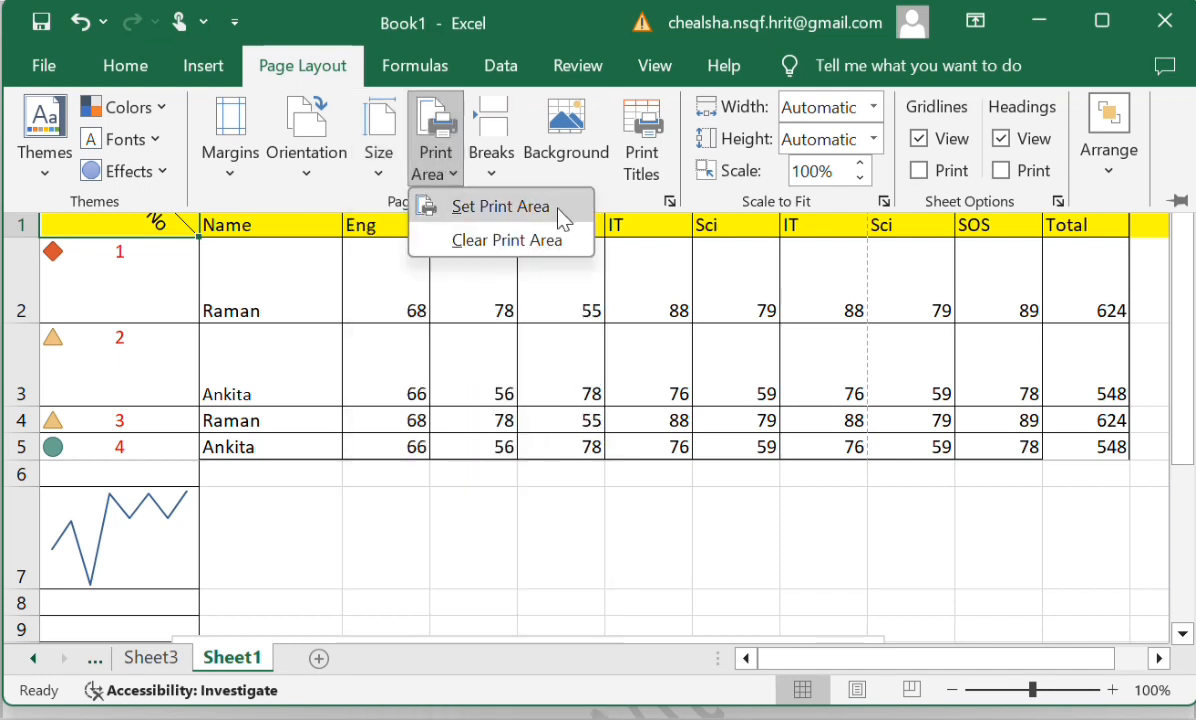
pyautogui.click(485, 241)
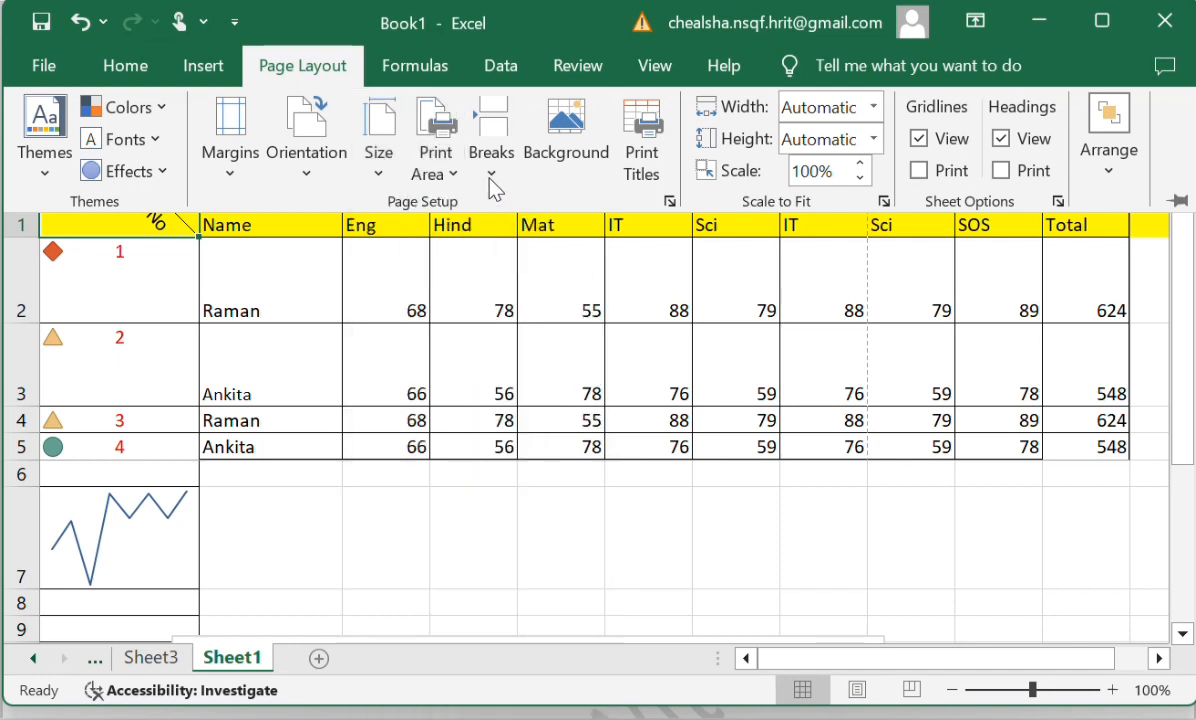
pyautogui.click(488, 168)
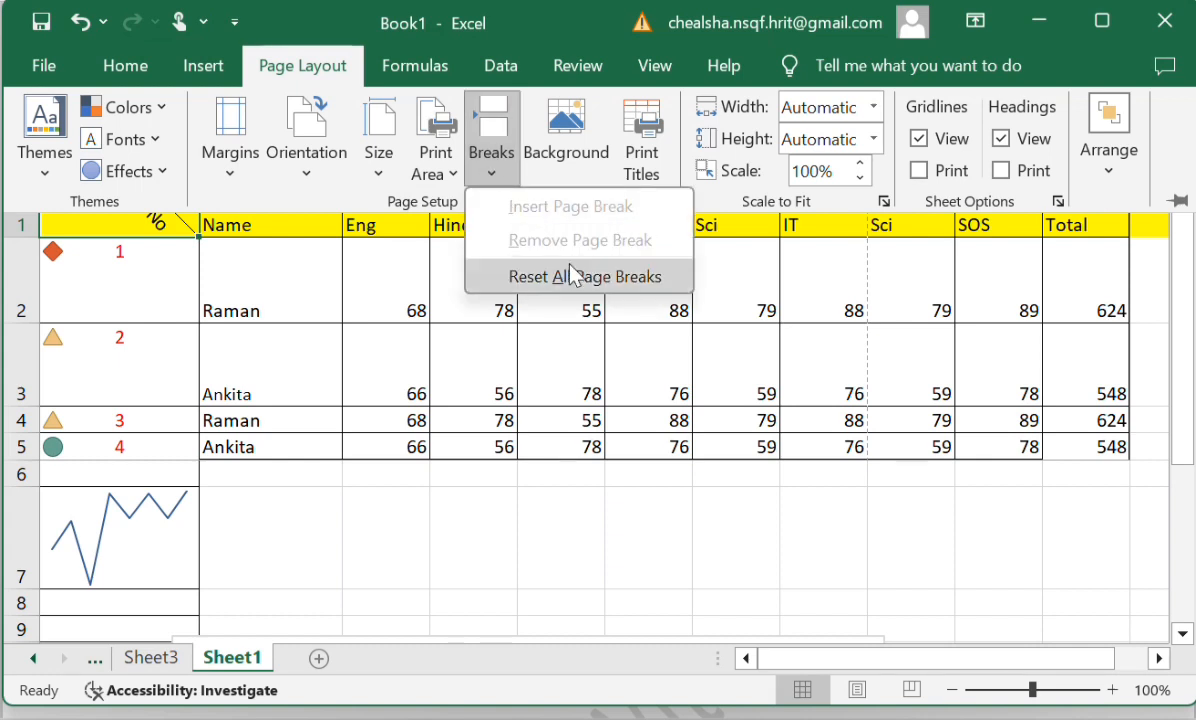
pyautogui.click(607, 279)
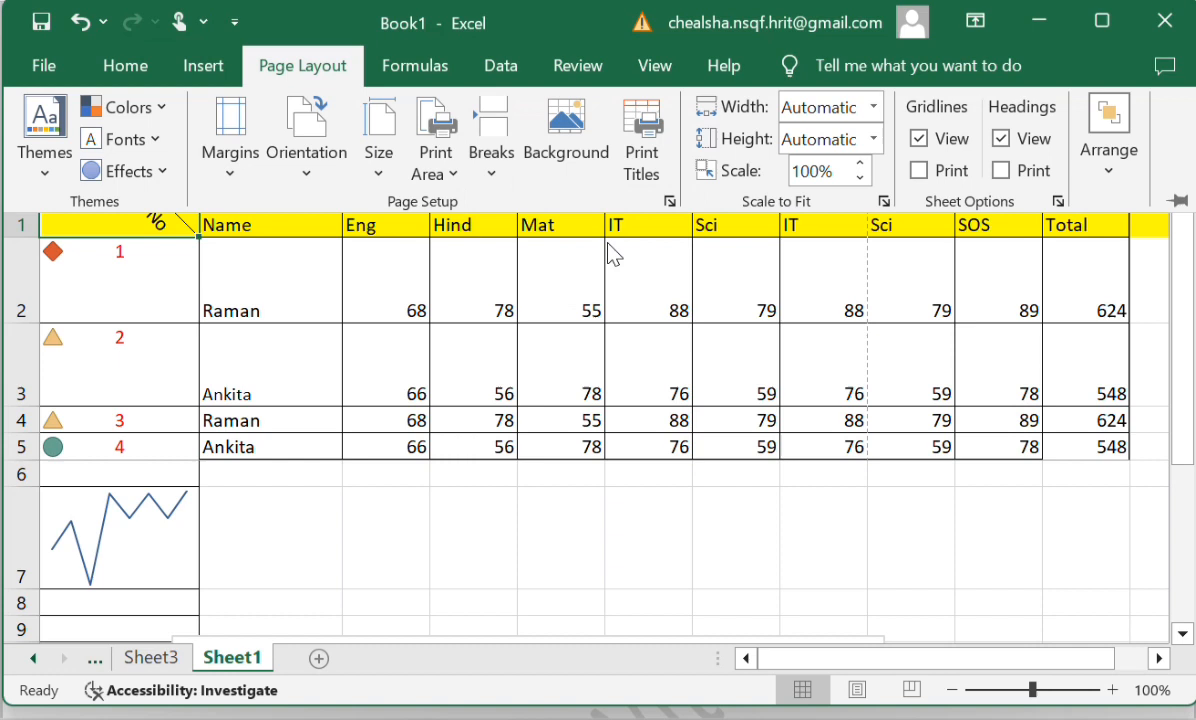
pyautogui.click(558, 128)
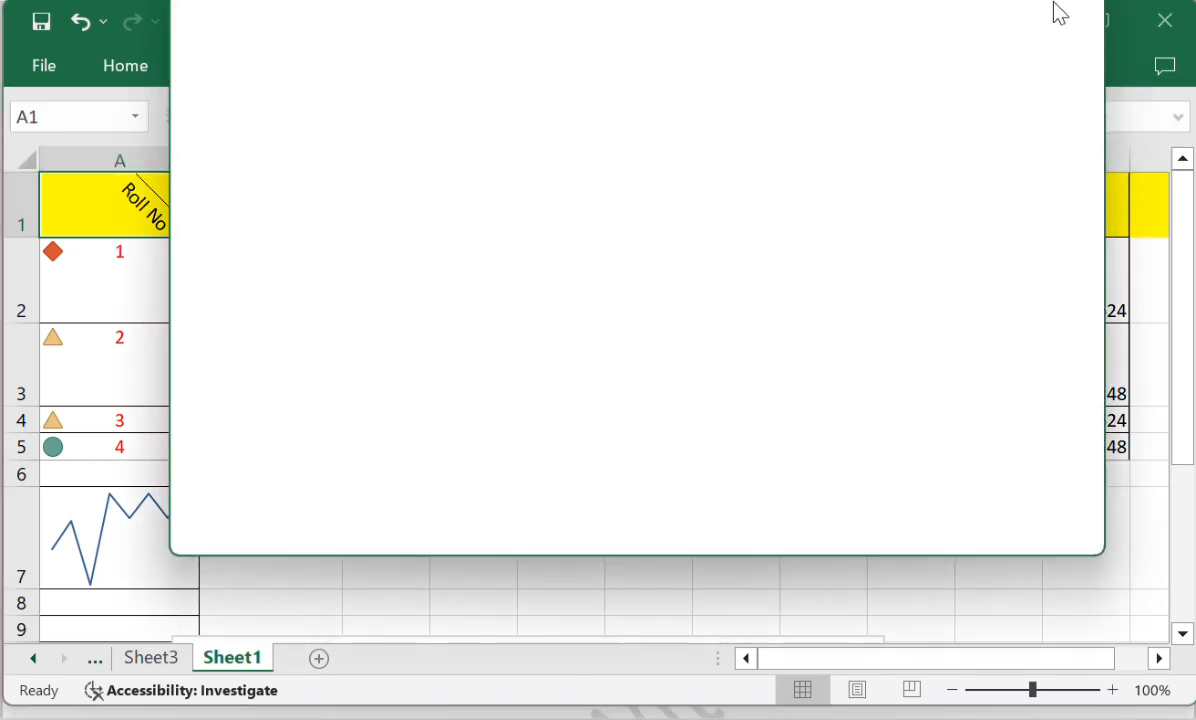
pyautogui.click(1090, 2)
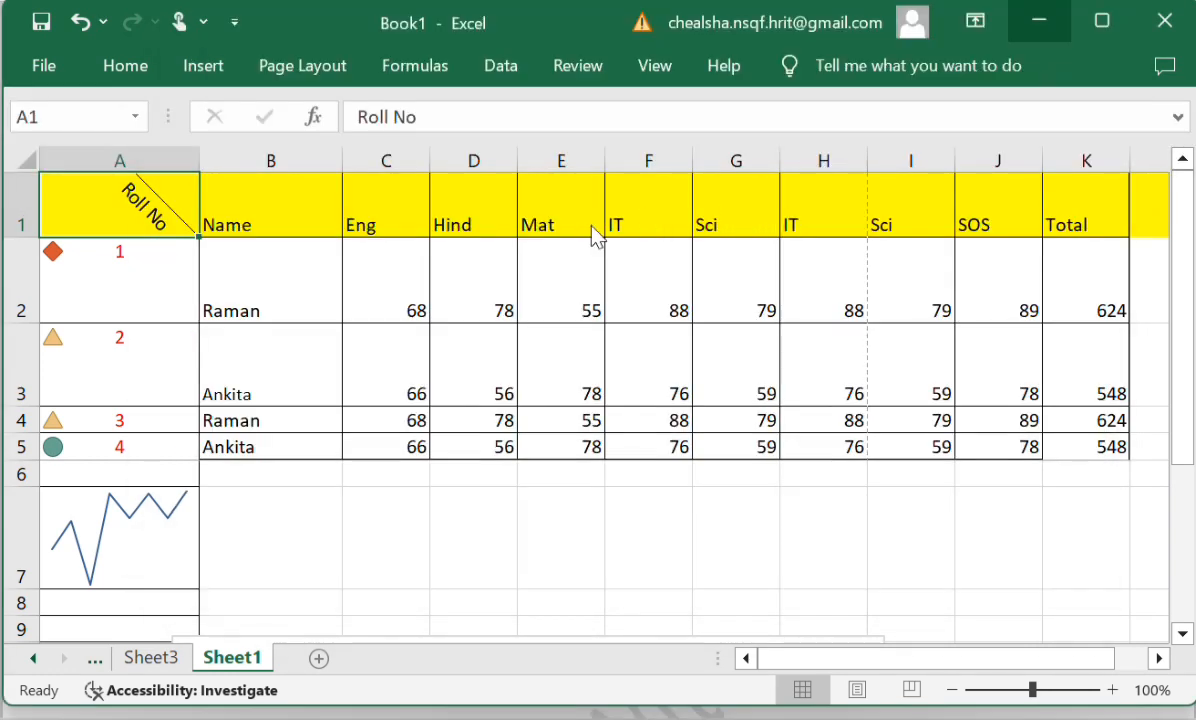
pyautogui.click(262, 78)
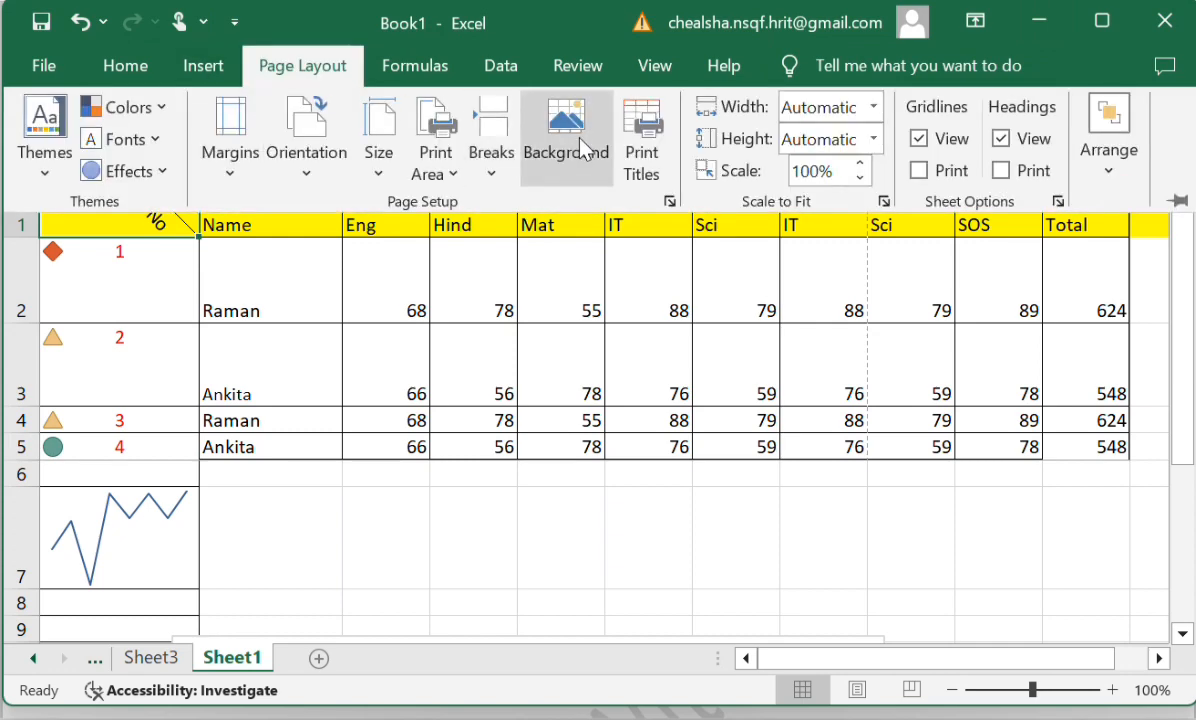
pyautogui.click(645, 177)
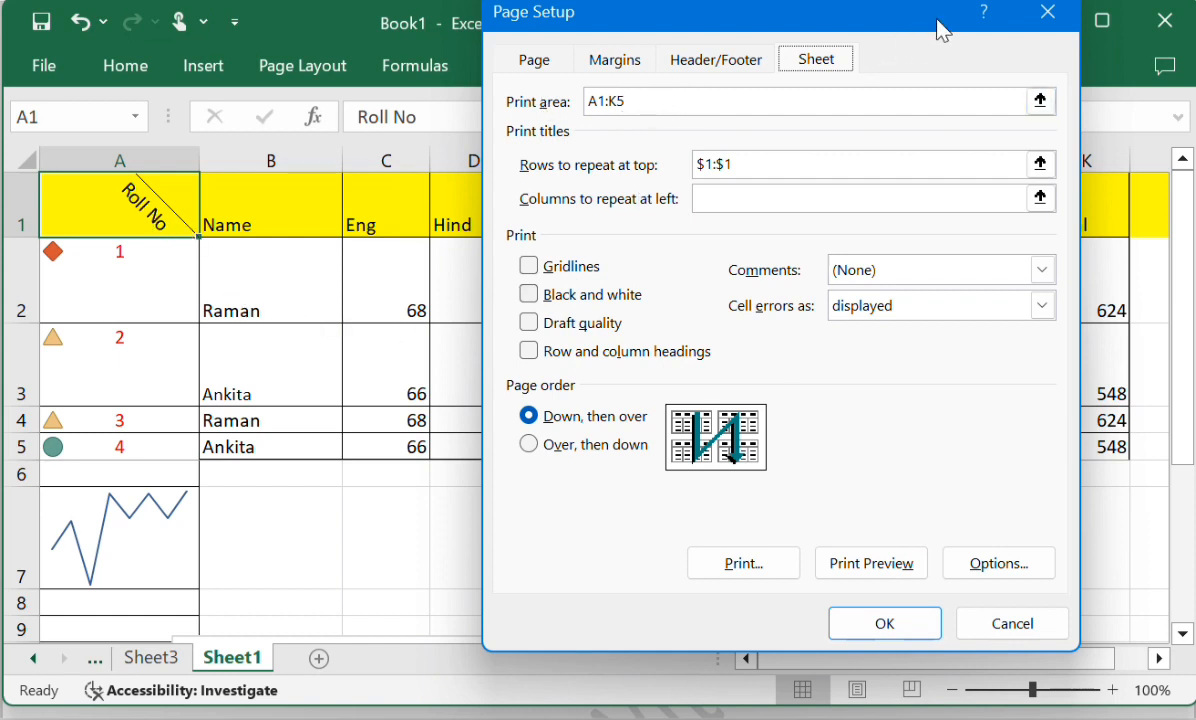
pyautogui.moveTo(938, 30); pyautogui.dragTo(1117, 30)
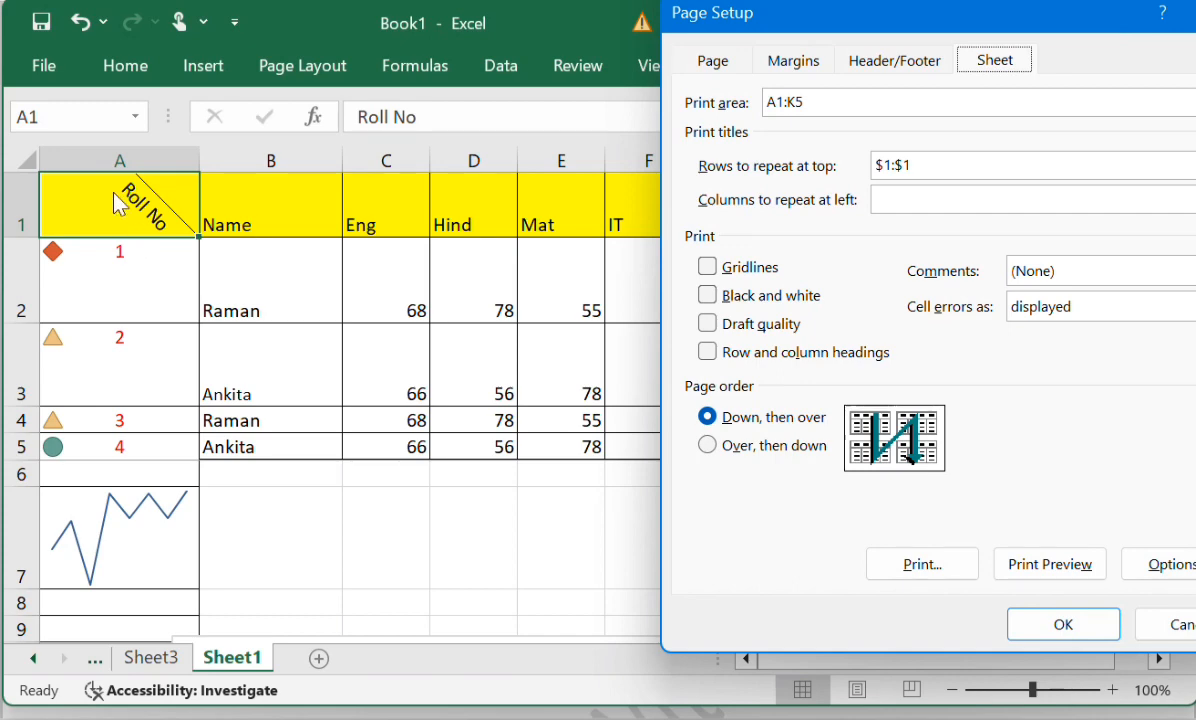
pyautogui.press('Escape')
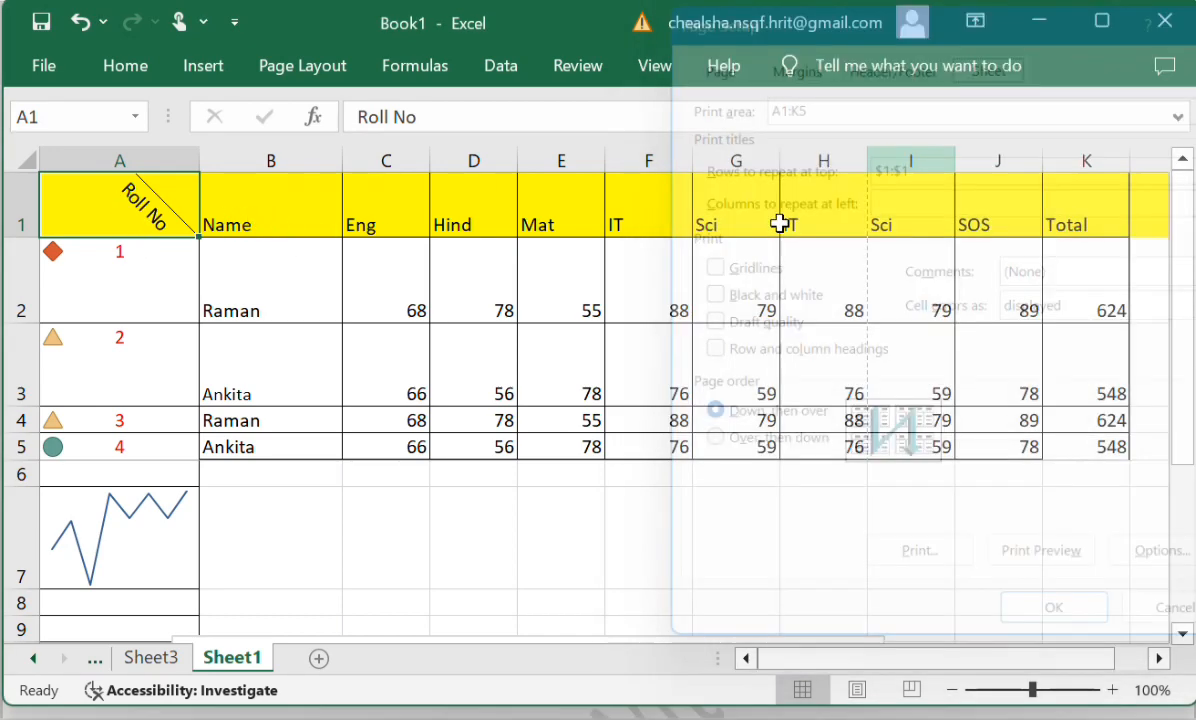
# Select the marks table A1:K5 and show the Print Titles range selection for the rows to repeat at top.
pyautogui.moveTo(136, 224); pyautogui.dragTo(1108, 443)
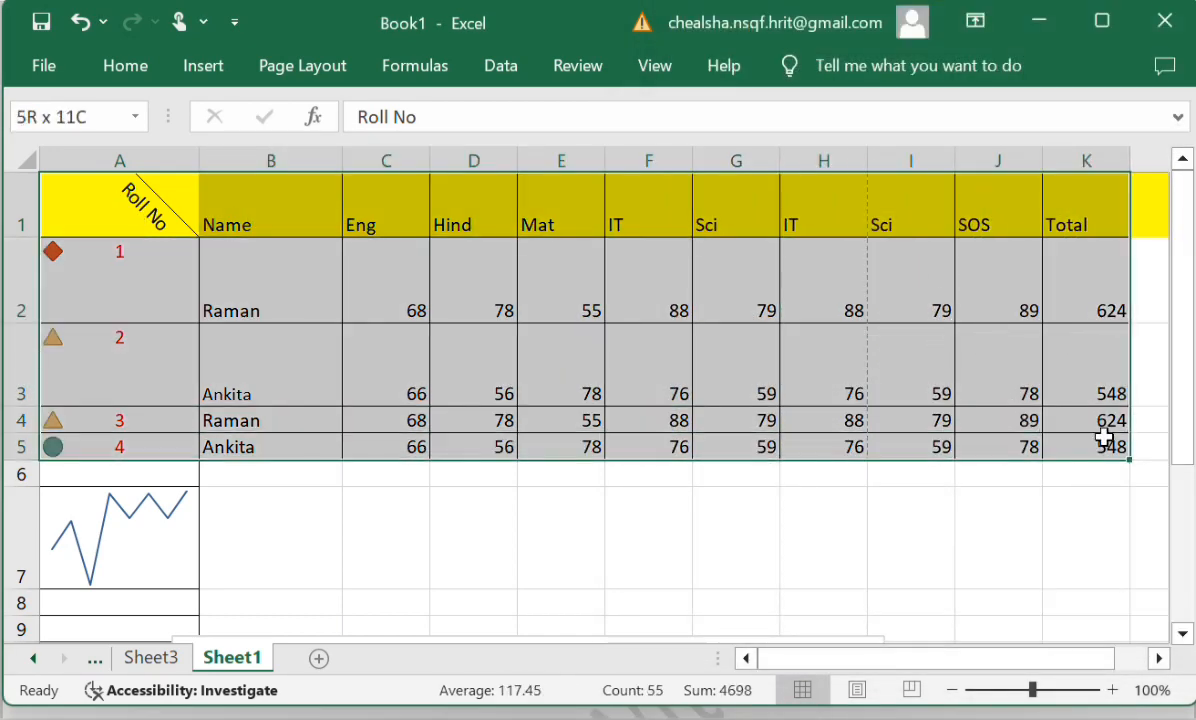
pyautogui.click(282, 70)
pyautogui.click(643, 165)
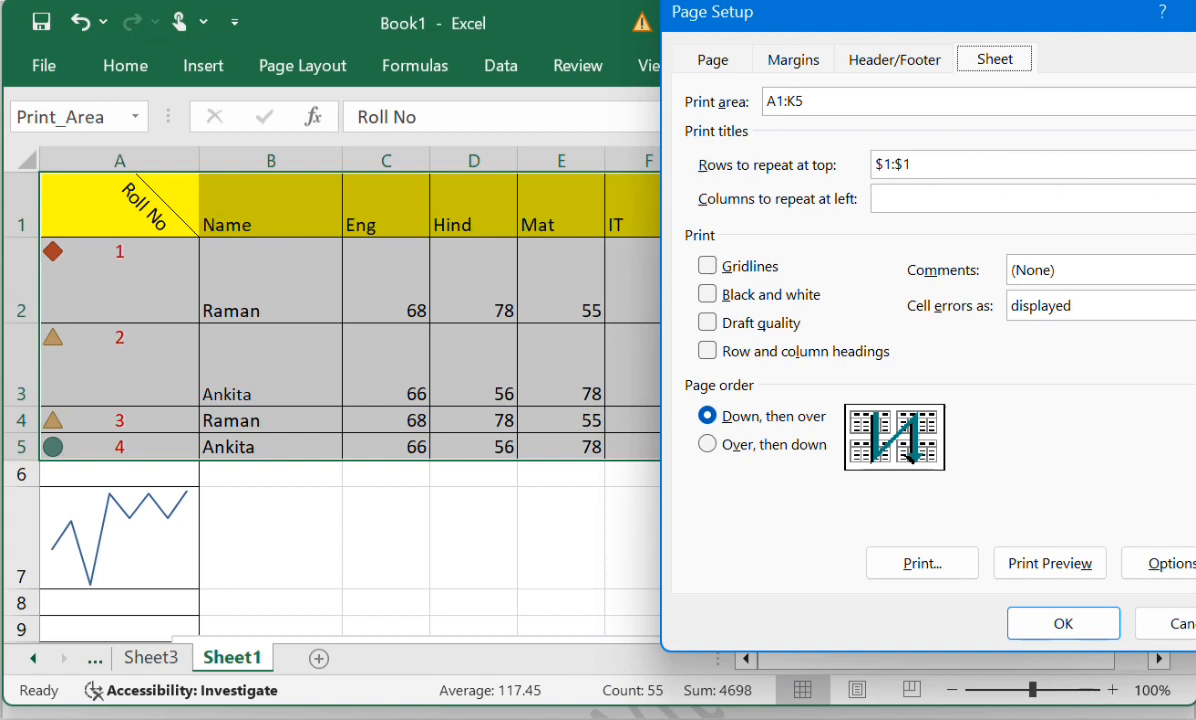
pyautogui.click(1188, 165)
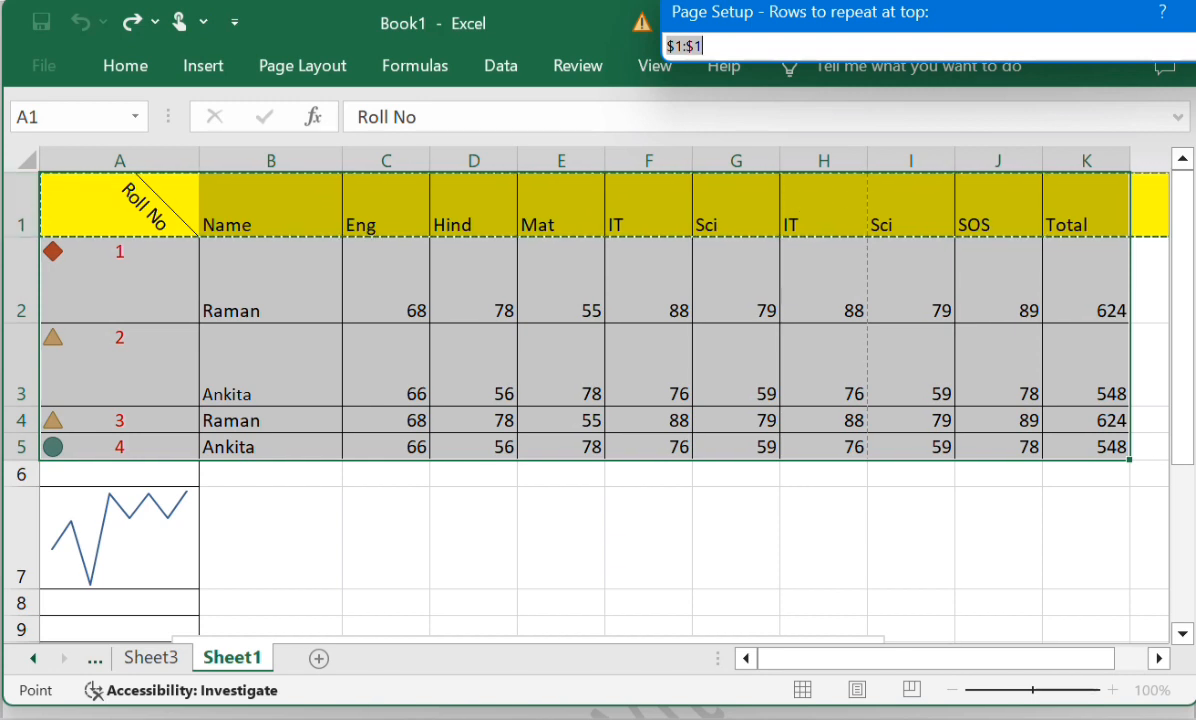
pyautogui.click(1191, 46)
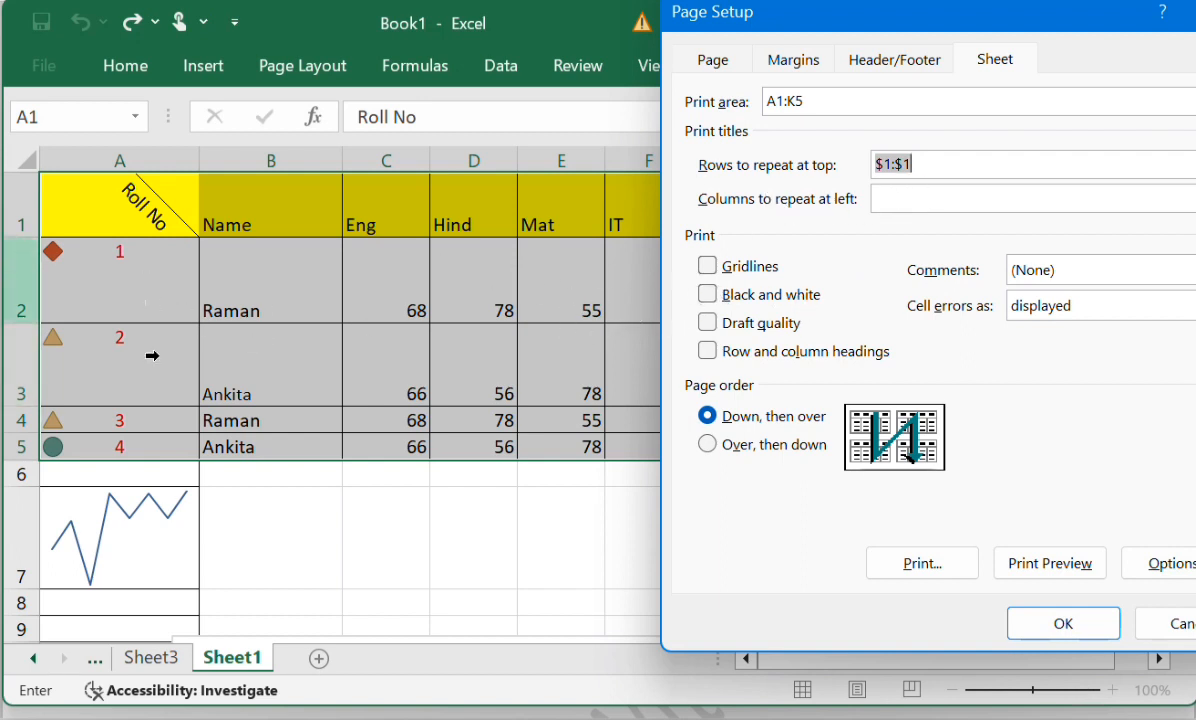
# Toggle gridline printing on and off in Page Setup, view the print preview of the marks table, and return to the sheet.
pyautogui.click(709, 268)
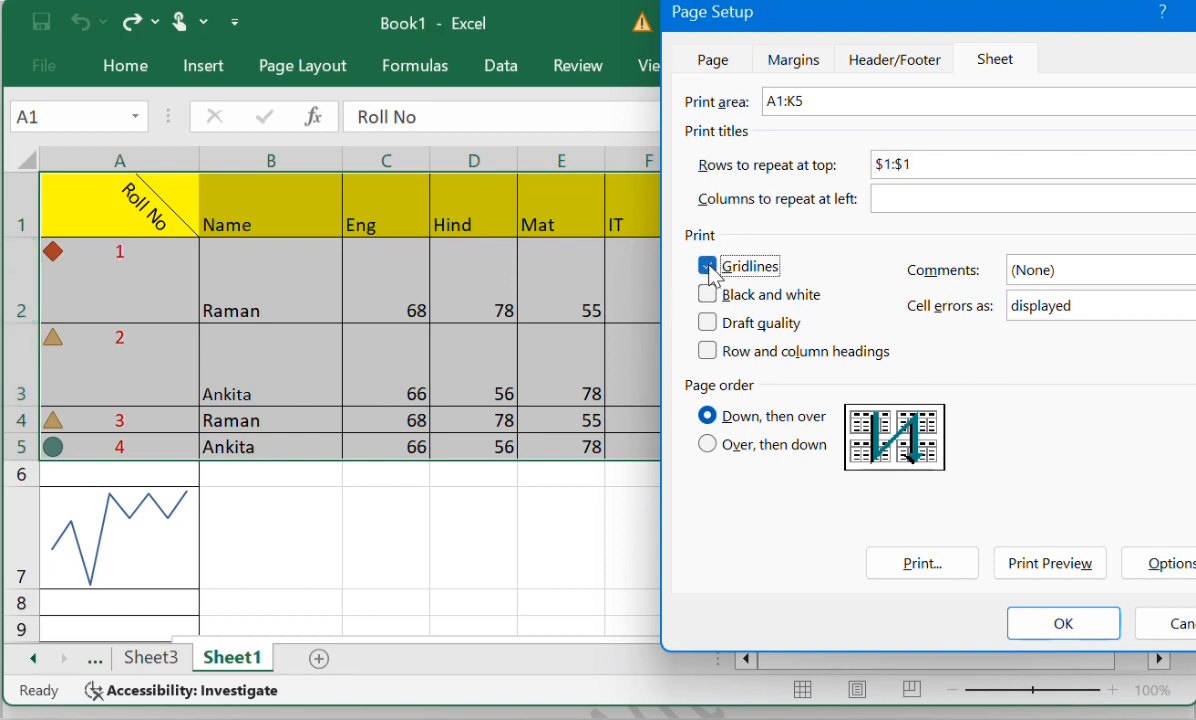
pyautogui.click(707, 266)
pyautogui.click(1048, 565)
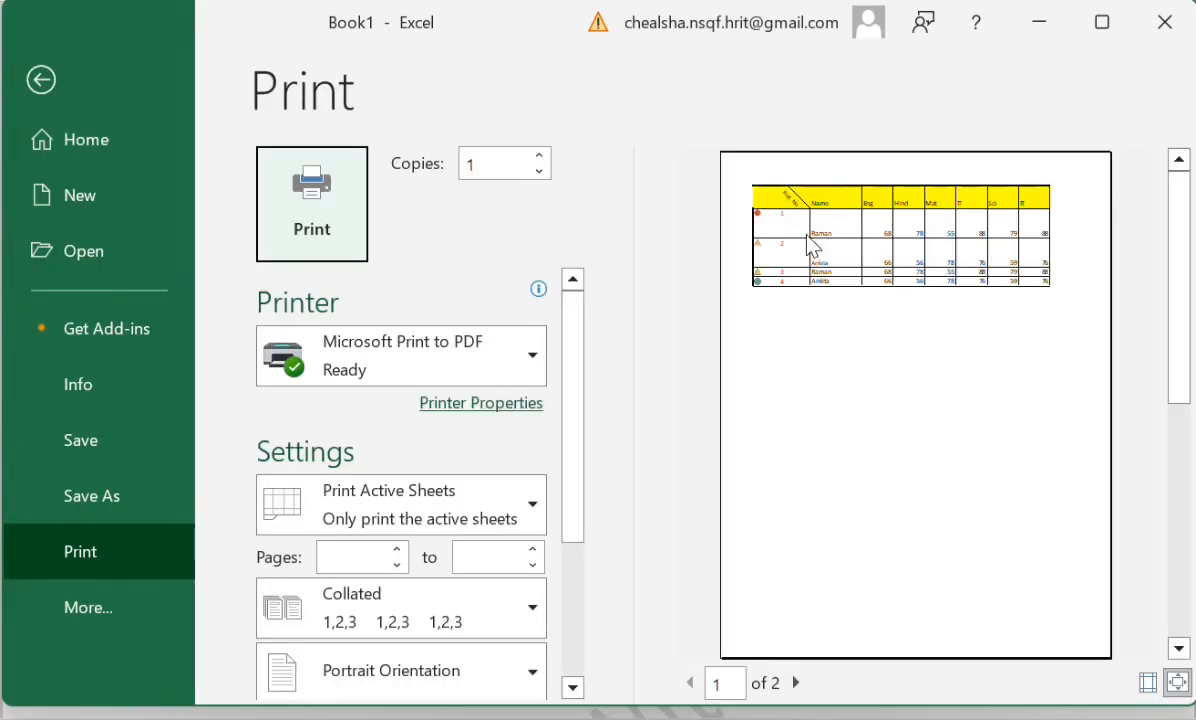
pyautogui.click(42, 79)
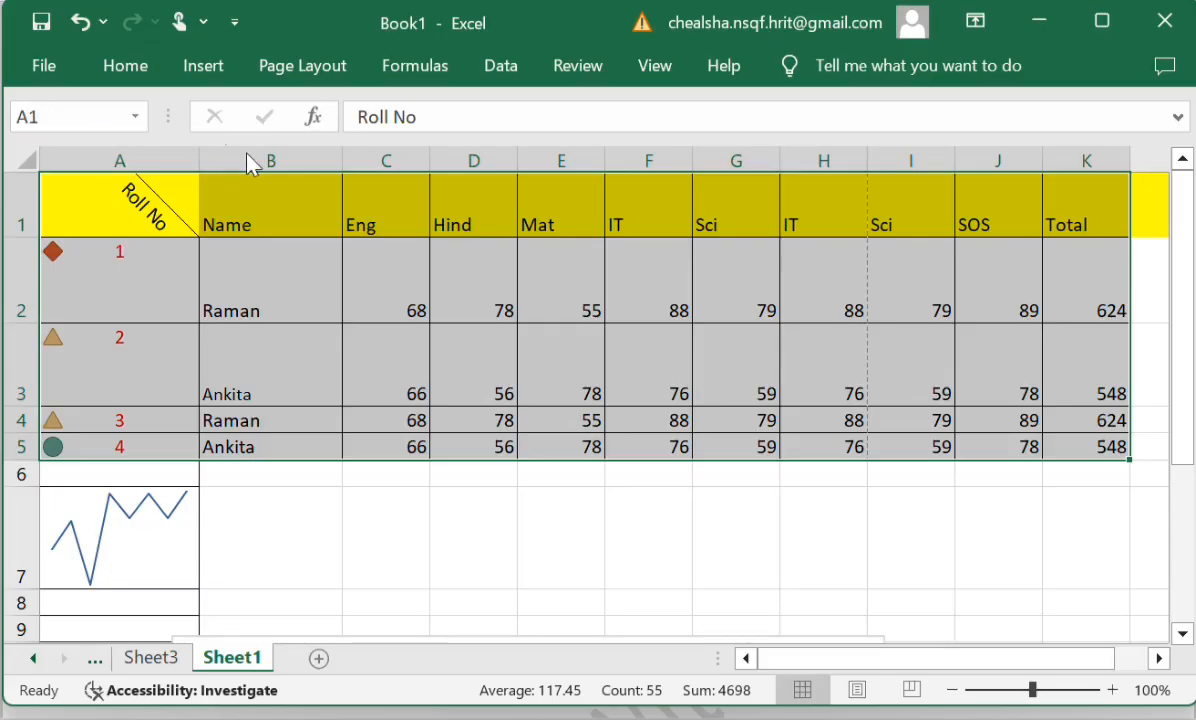
# Demonstrate the View and Print options for gridlines and headings, leaving both View options on and both Print options off.
pyautogui.click(306, 76)
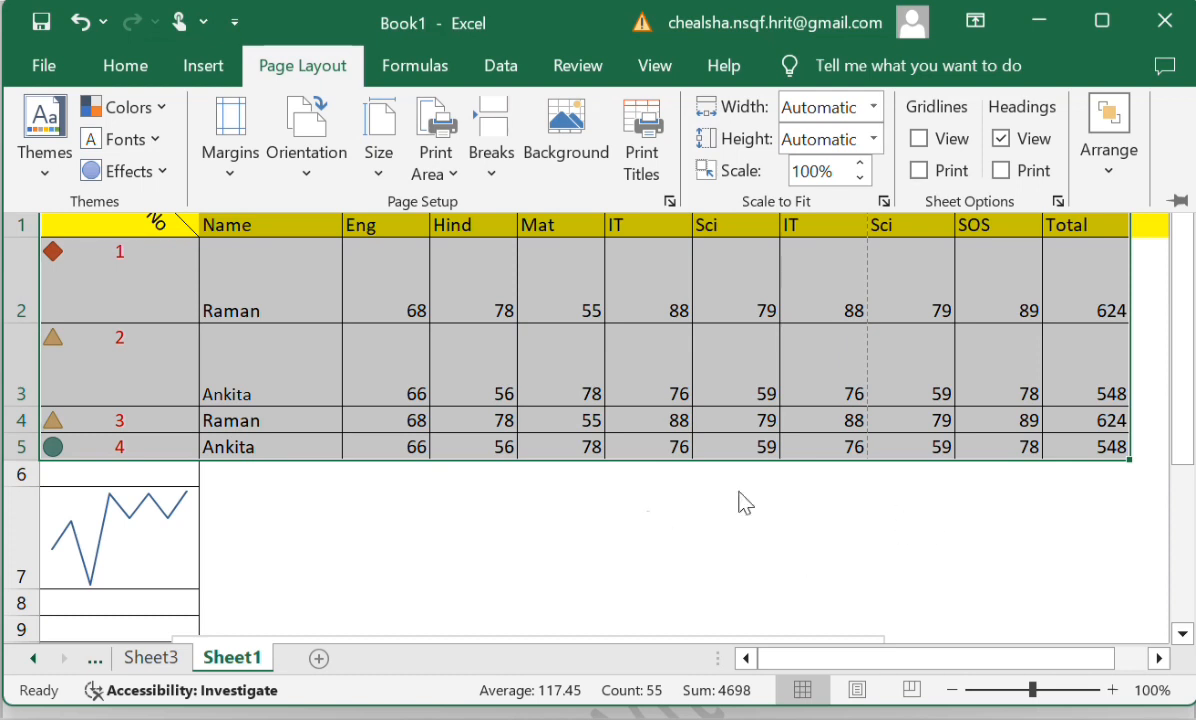
pyautogui.click(918, 138)
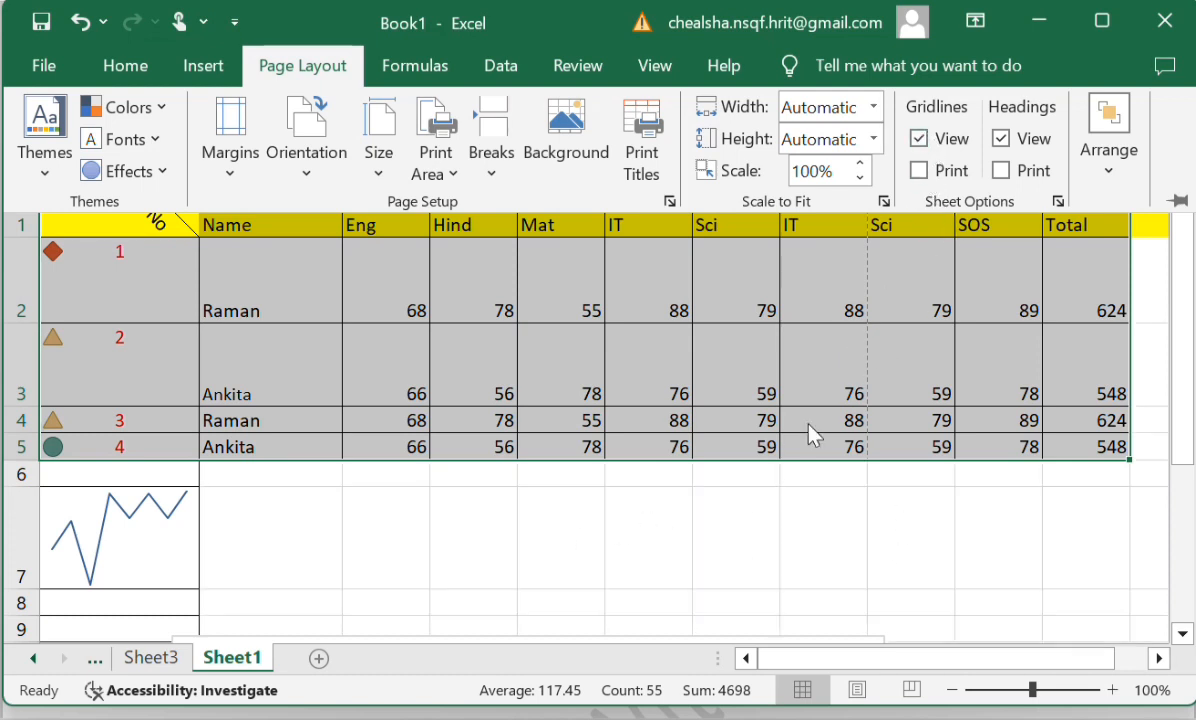
pyautogui.click(926, 172)
pyautogui.click(1001, 140)
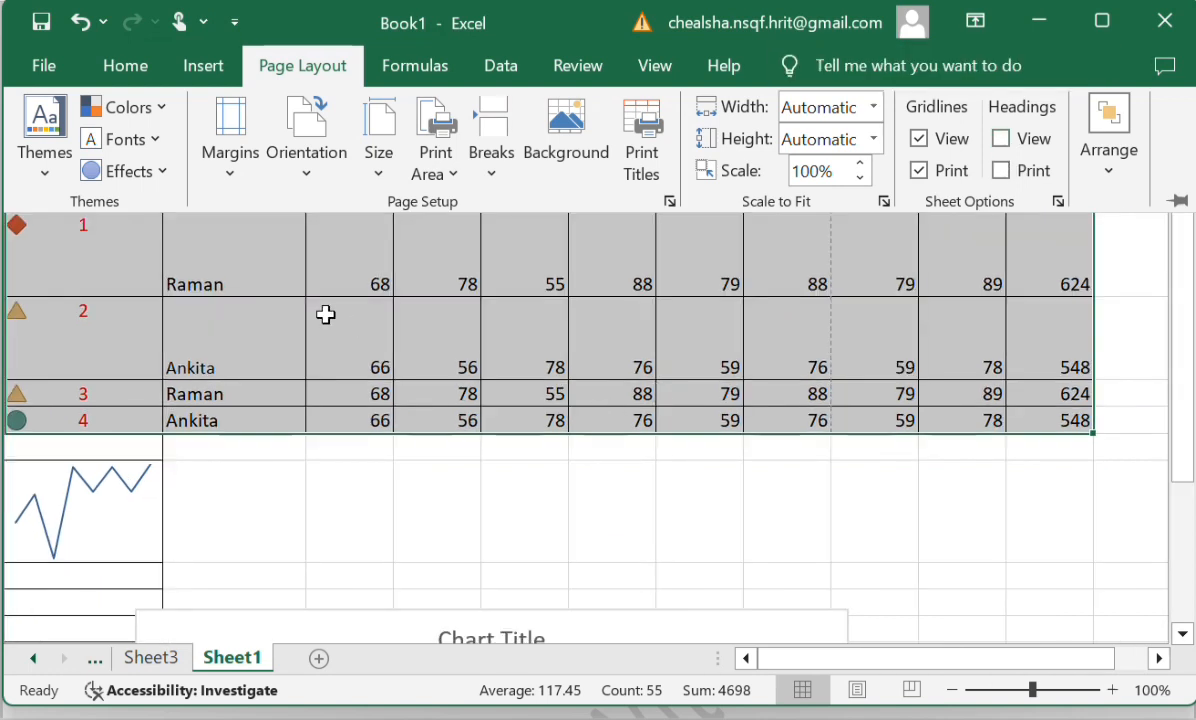
pyautogui.click(1003, 140)
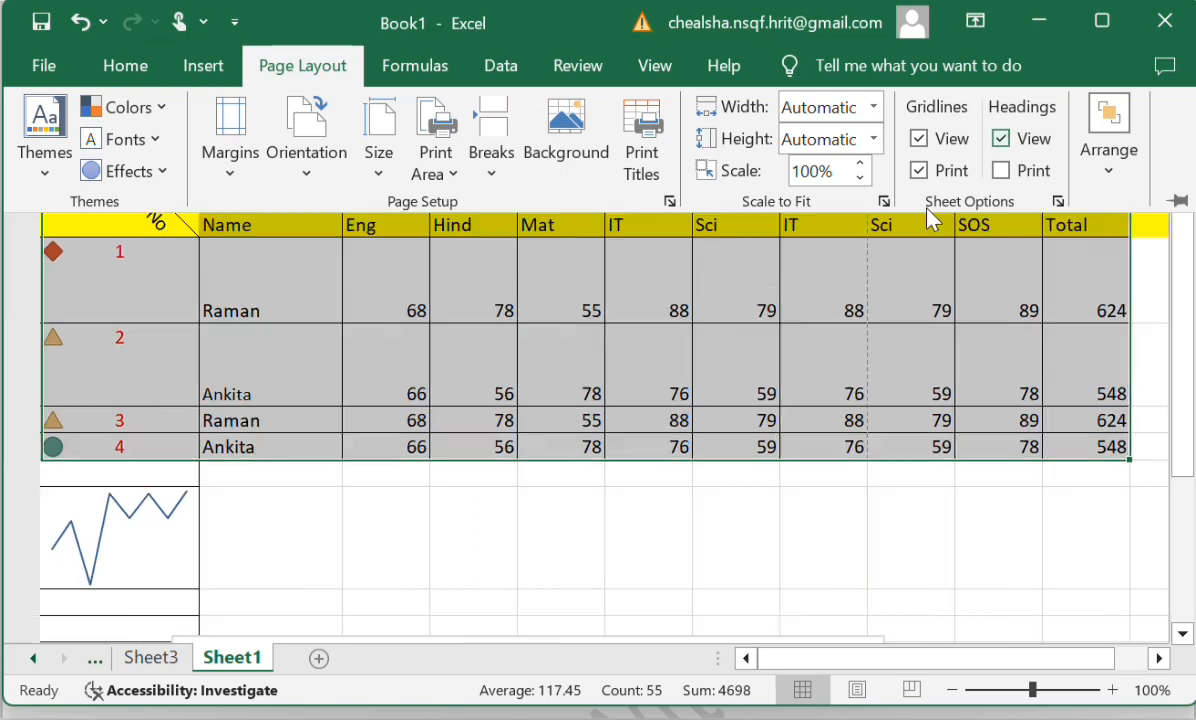
pyautogui.click(1001, 171)
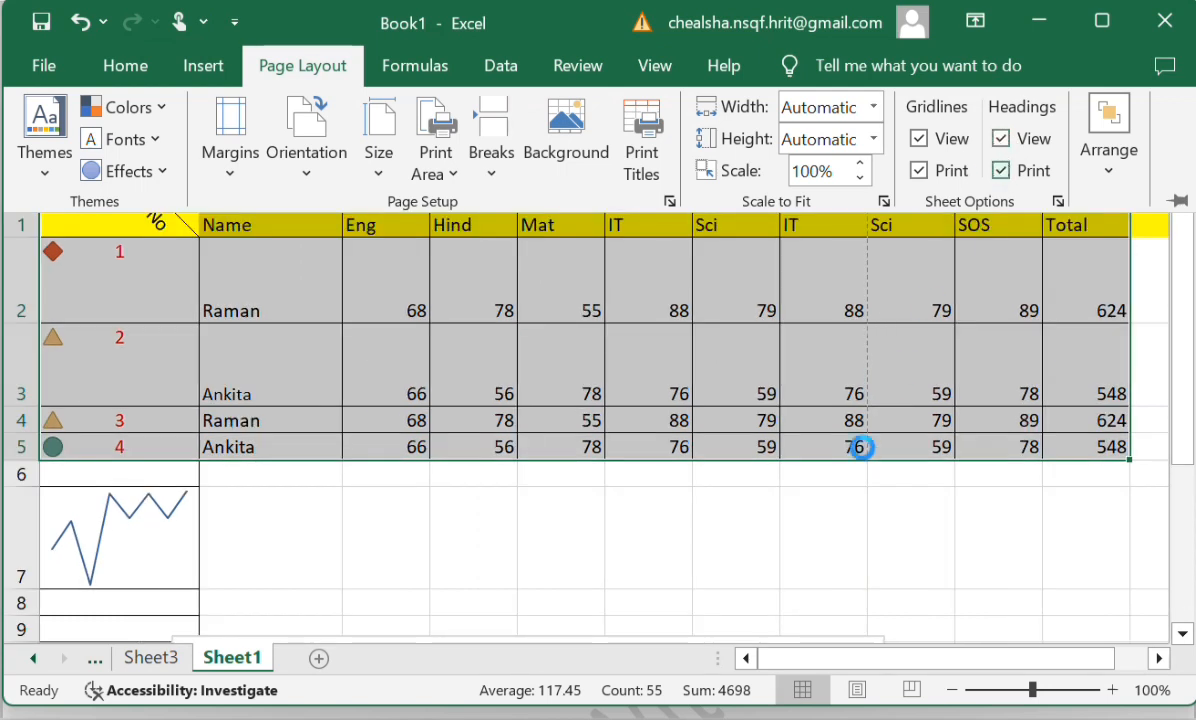
pyautogui.click(1003, 175)
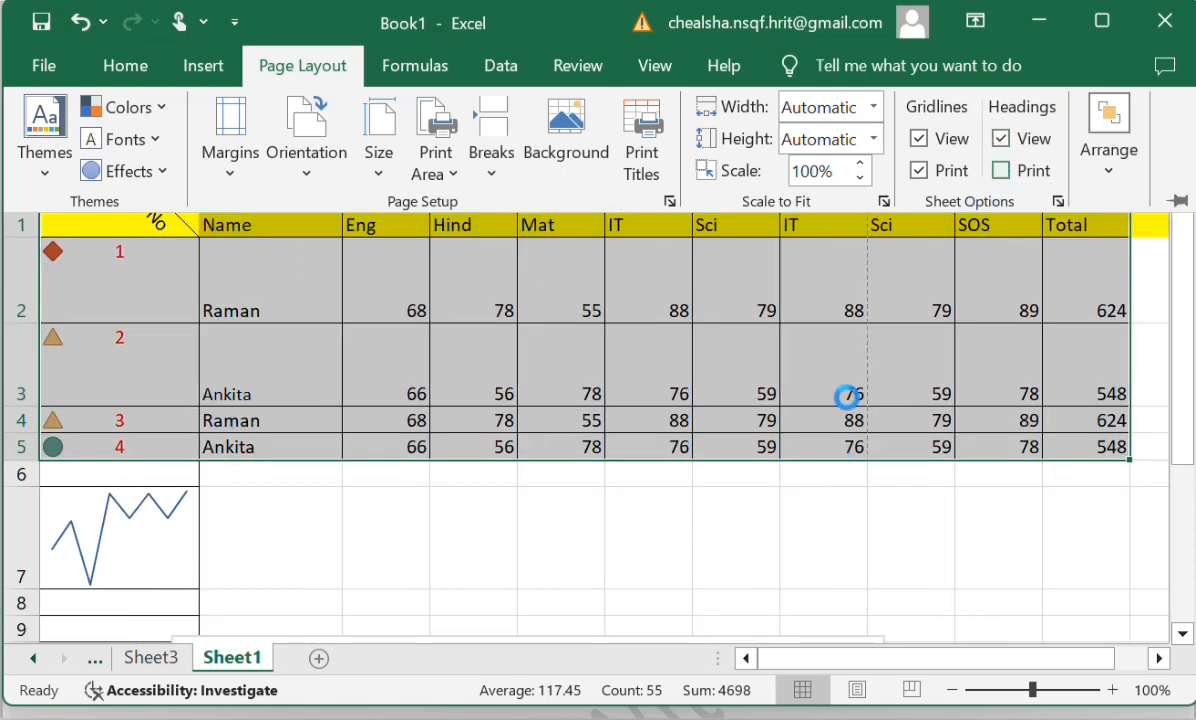
pyautogui.click(920, 171)
# Show the Arrange options for Sheet1 and minimize the workbook to return to the Page Layout notes.
pyautogui.click(1109, 188)
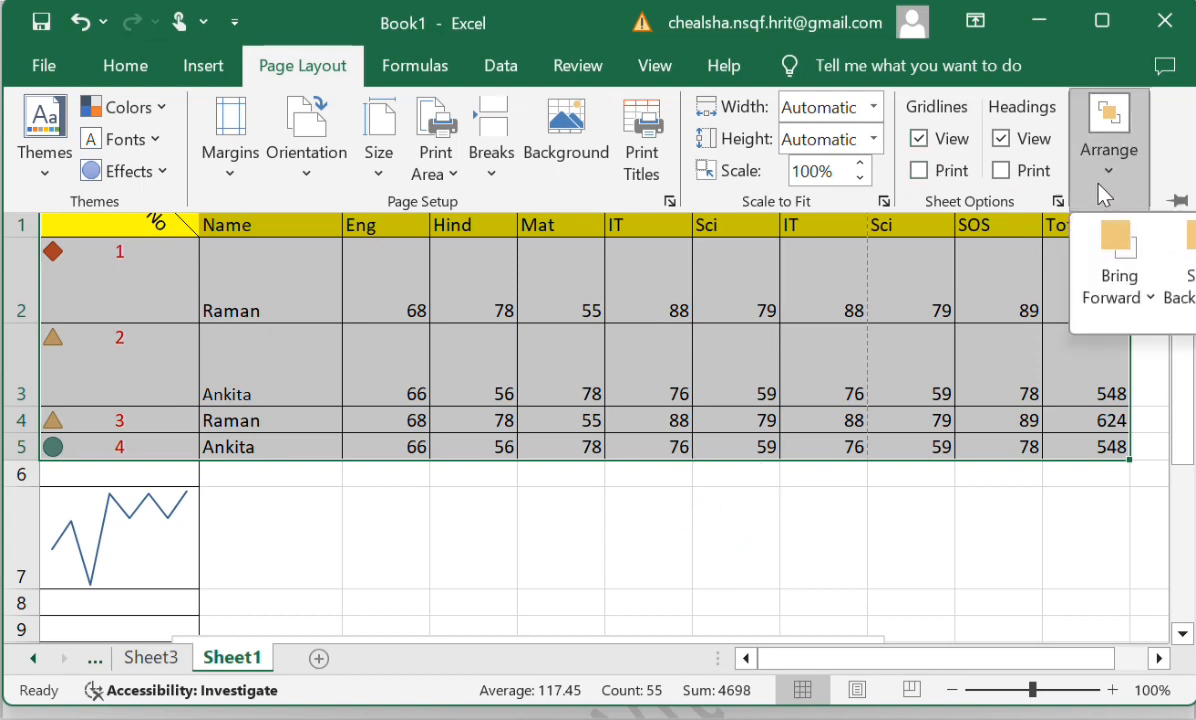
pyautogui.click(1095, 193)
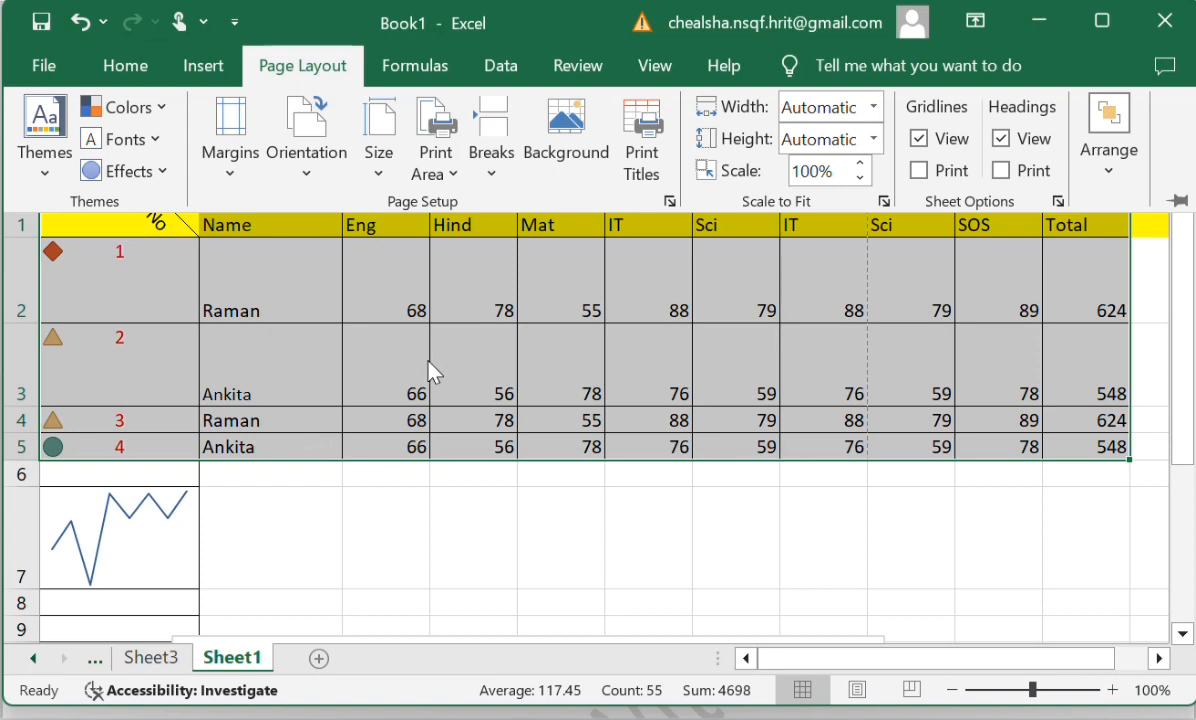
pyautogui.click(395, 527)
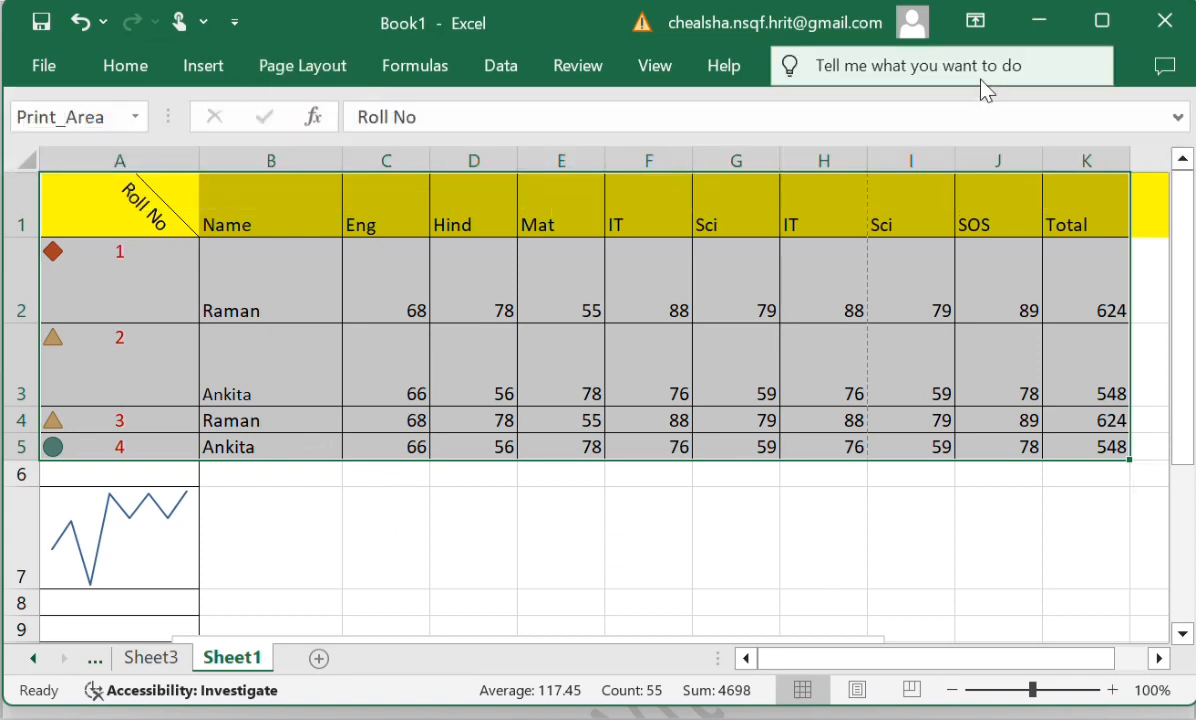
pyautogui.click(1039, 22)
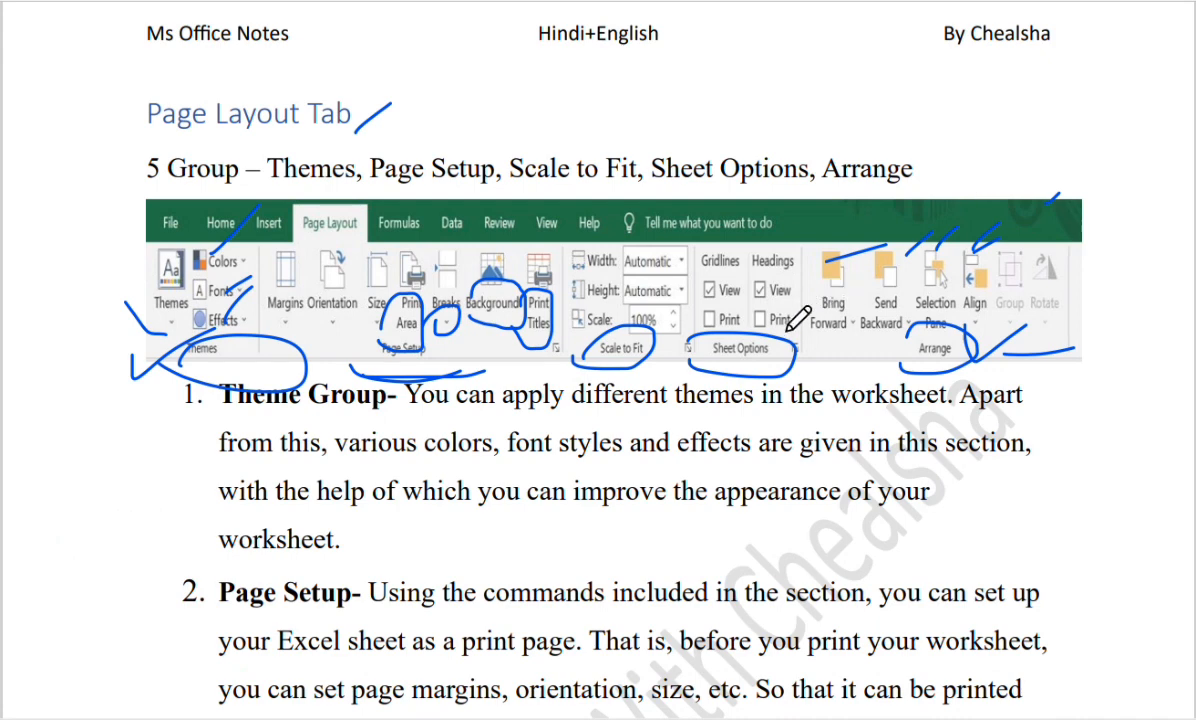